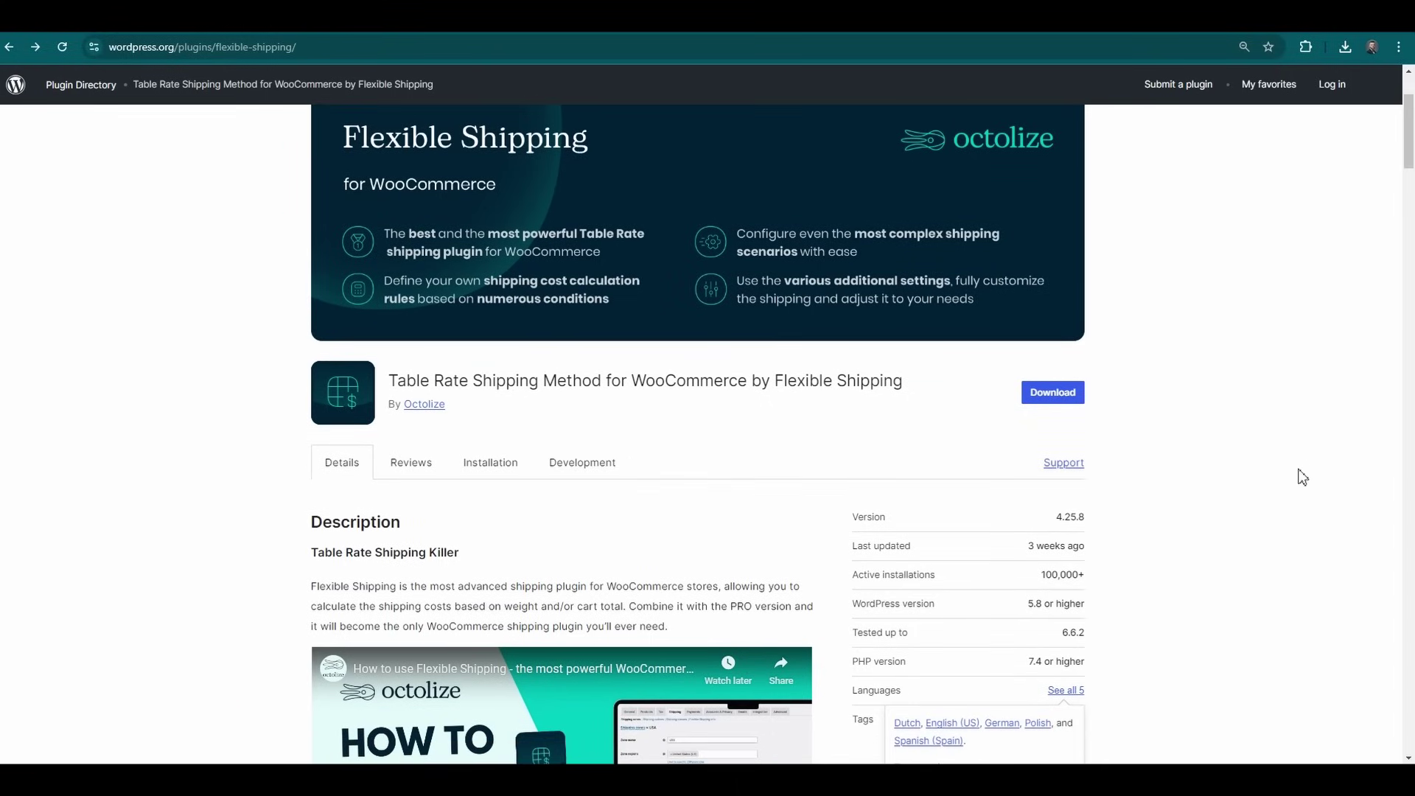
Scroll the Flexible Shipping plugin details and Languages popup, then reach Octolize's Free vs PRO comparison.
scroll(1264, 530, "down", 1)
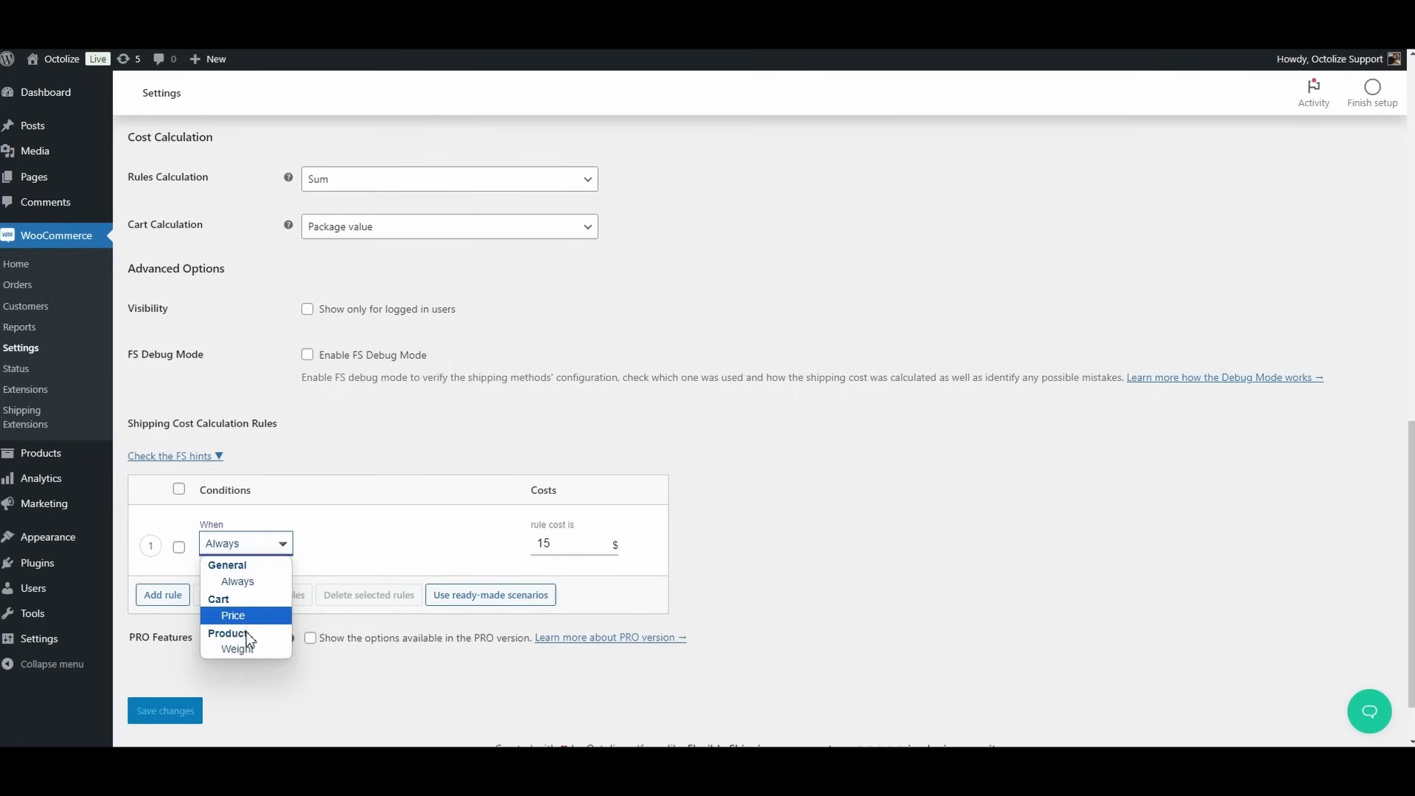
left_click(255, 690)
scroll(252, 689, "down", 2)
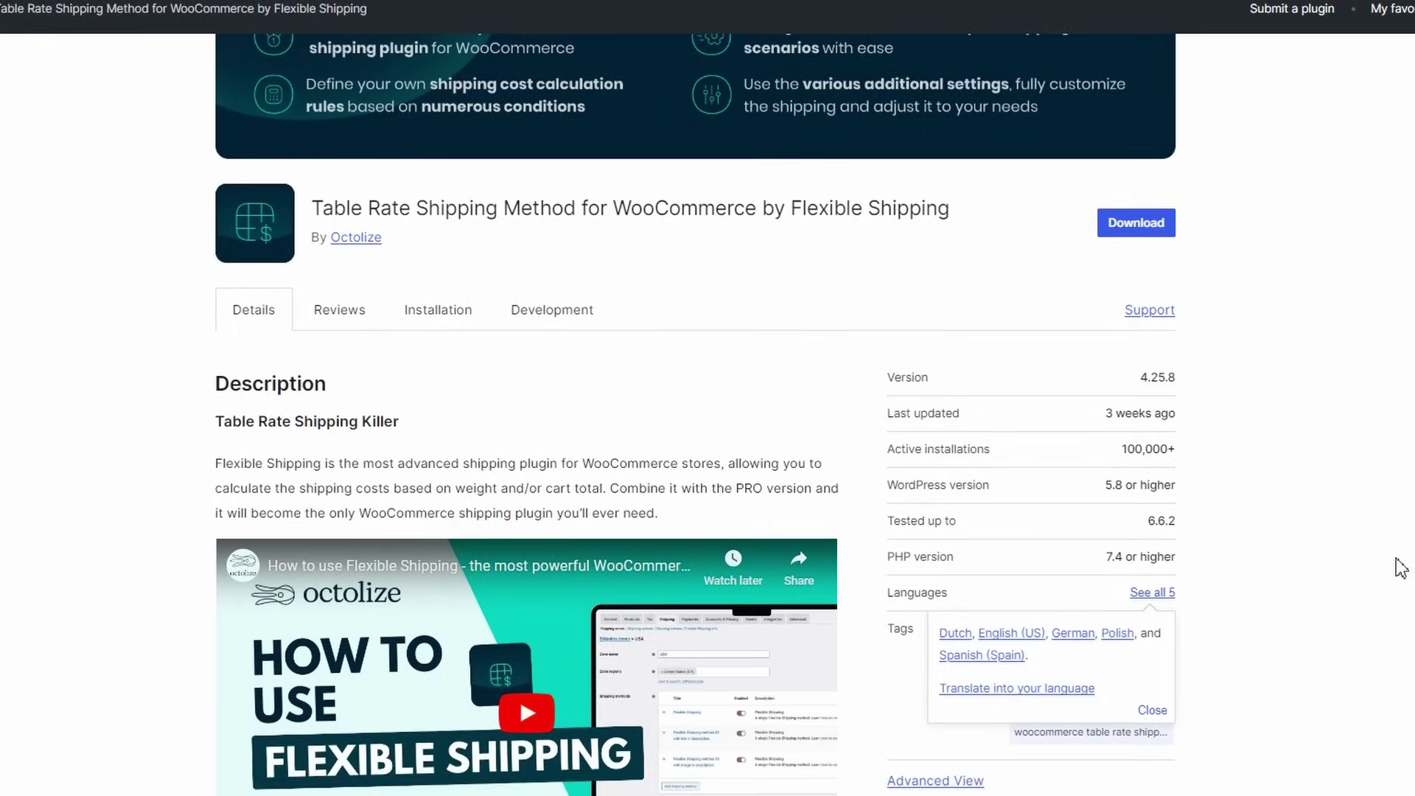
scroll(1400, 567, "down", 3)
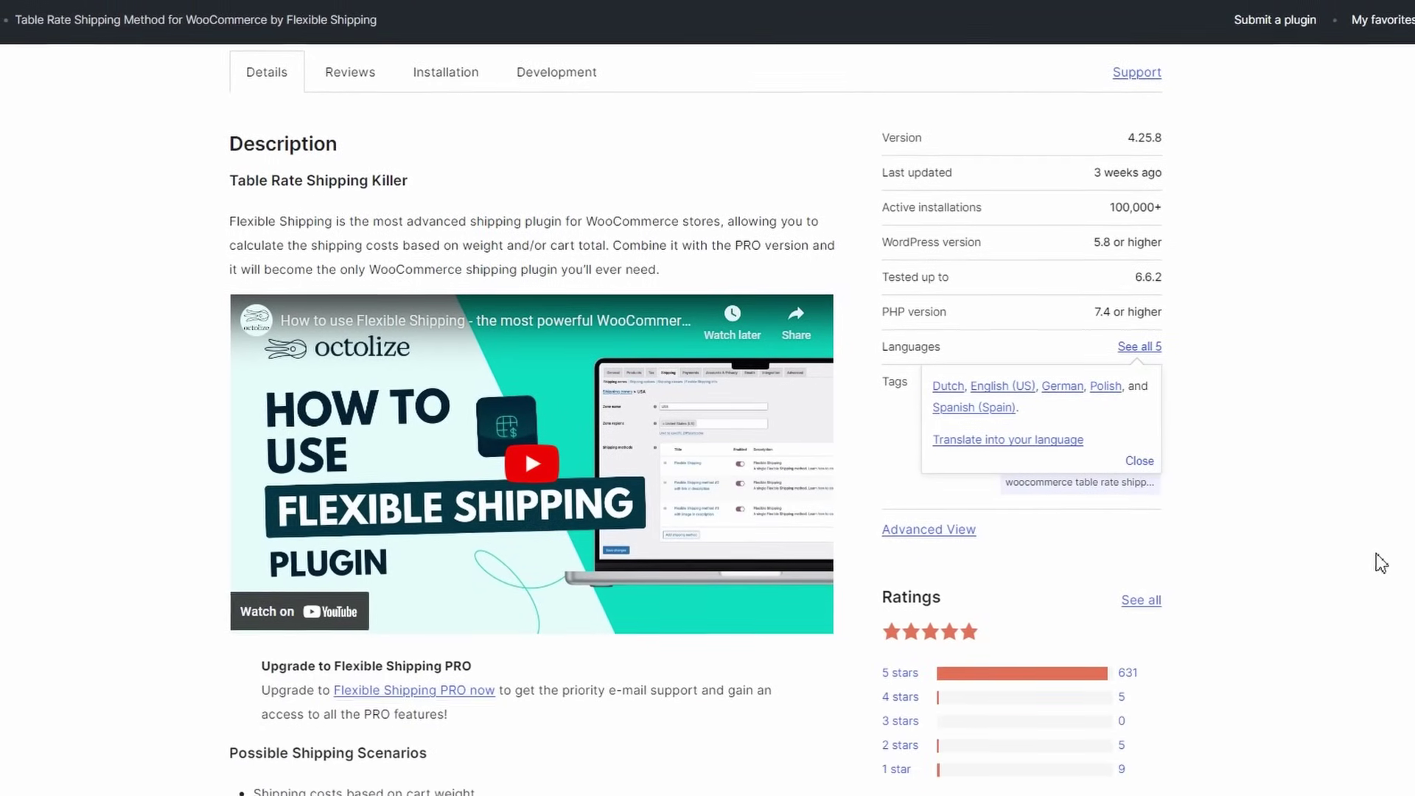
scroll(1380, 564, "down", 3)
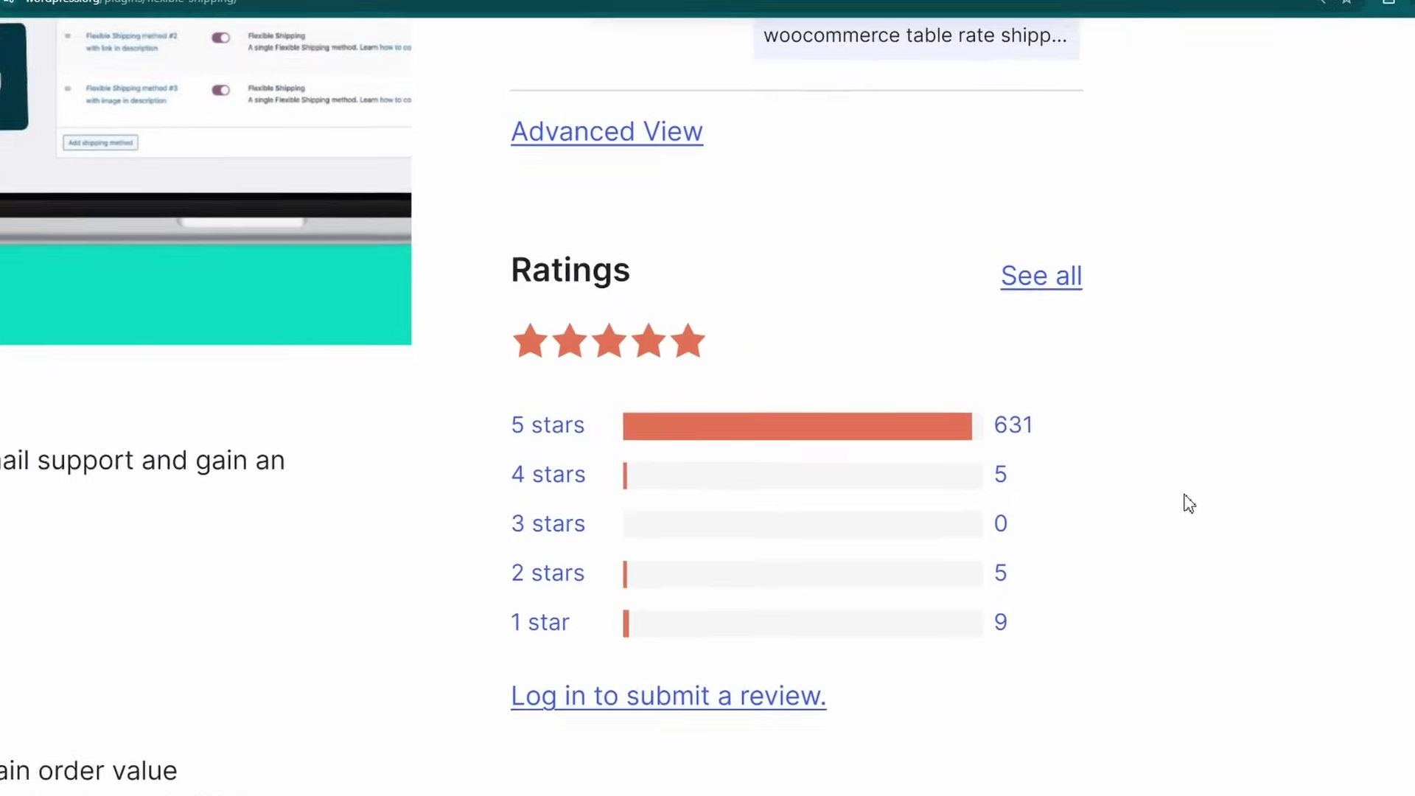
scroll(1182, 497, "up", 5)
scroll(1175, 501, "up", 3)
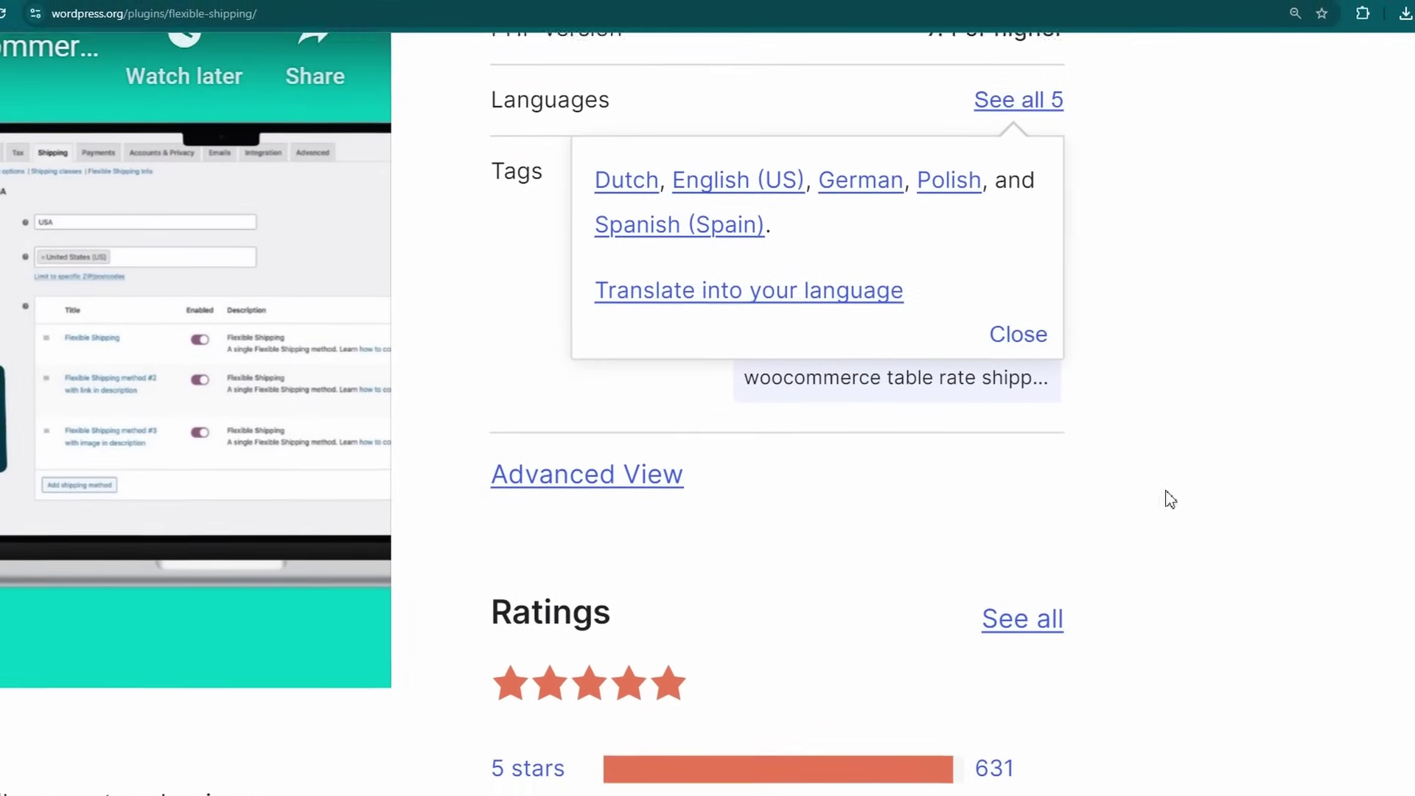
scroll(1160, 488, "up", 4)
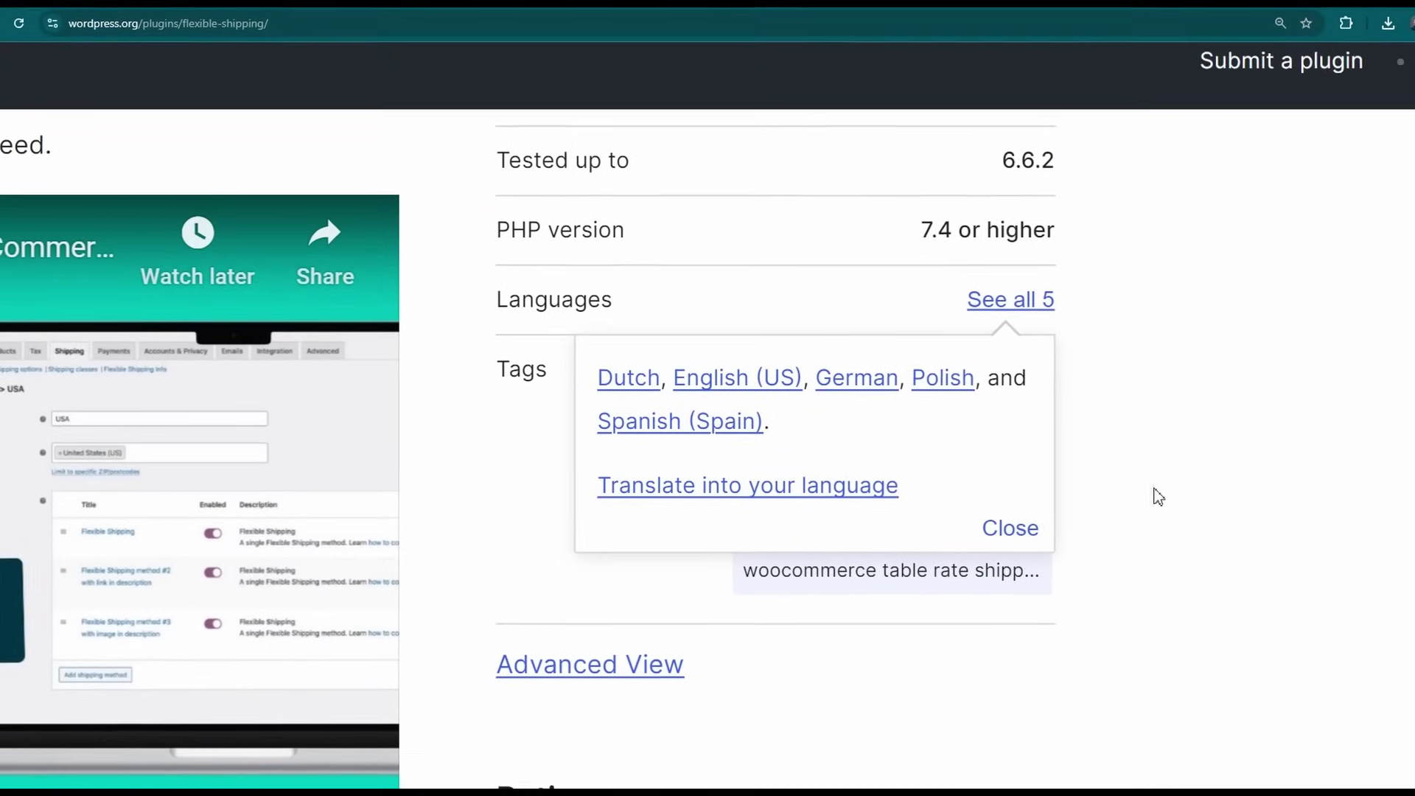
scroll(1150, 492, "up", 4)
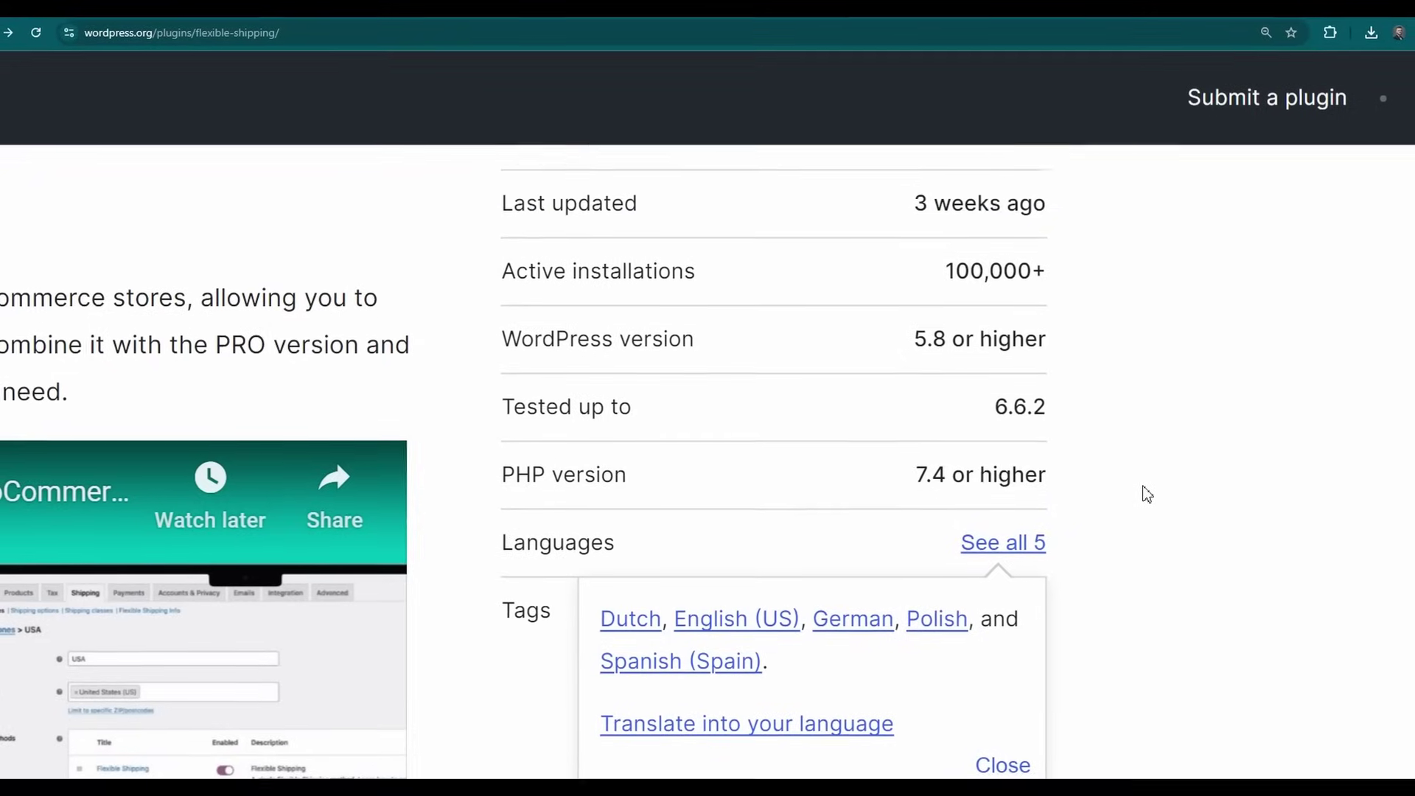
scroll(1139, 489, "up", 1)
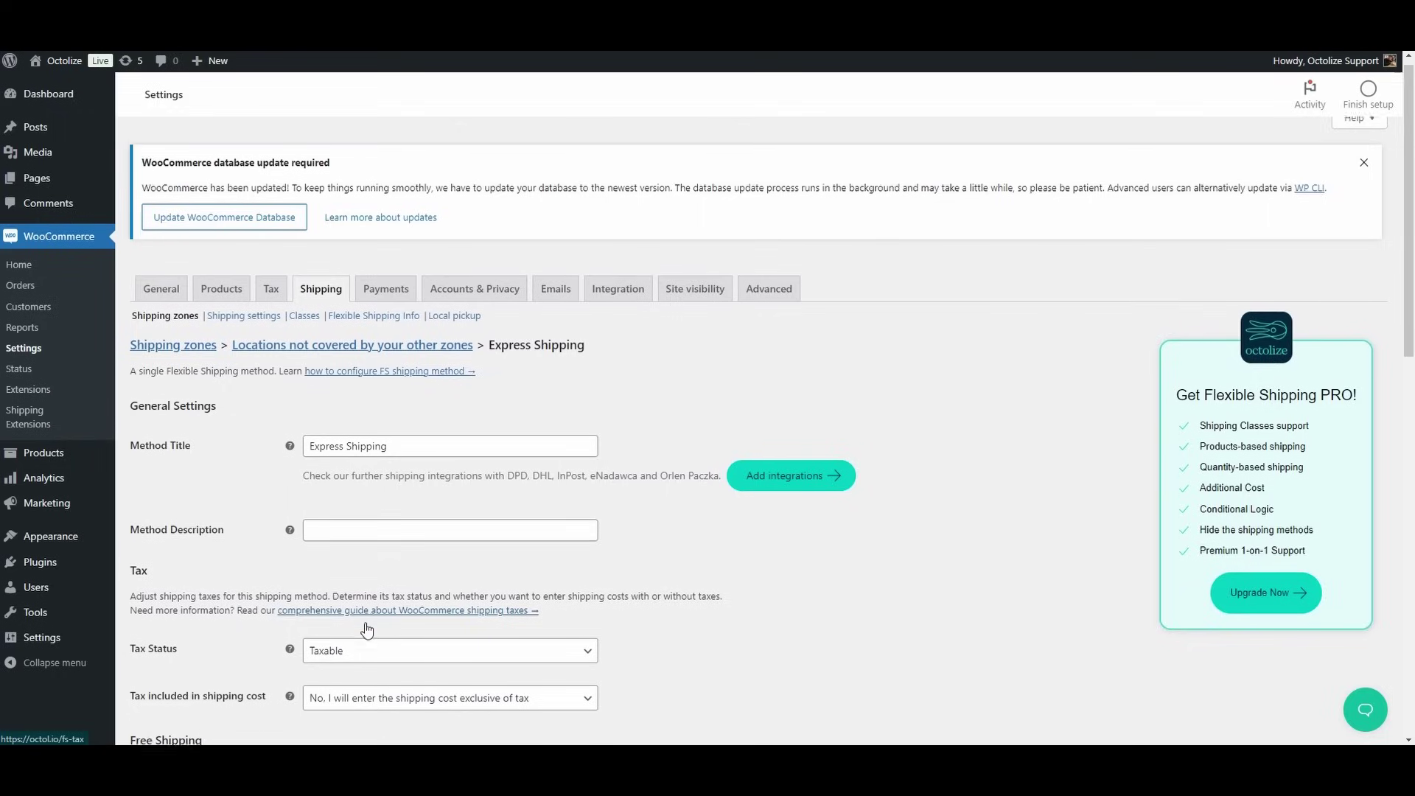
Switch Express Shipping rule 1's condition from Always to Weight and focus its 'is from' kg field.
scroll(367, 628, "down", 2)
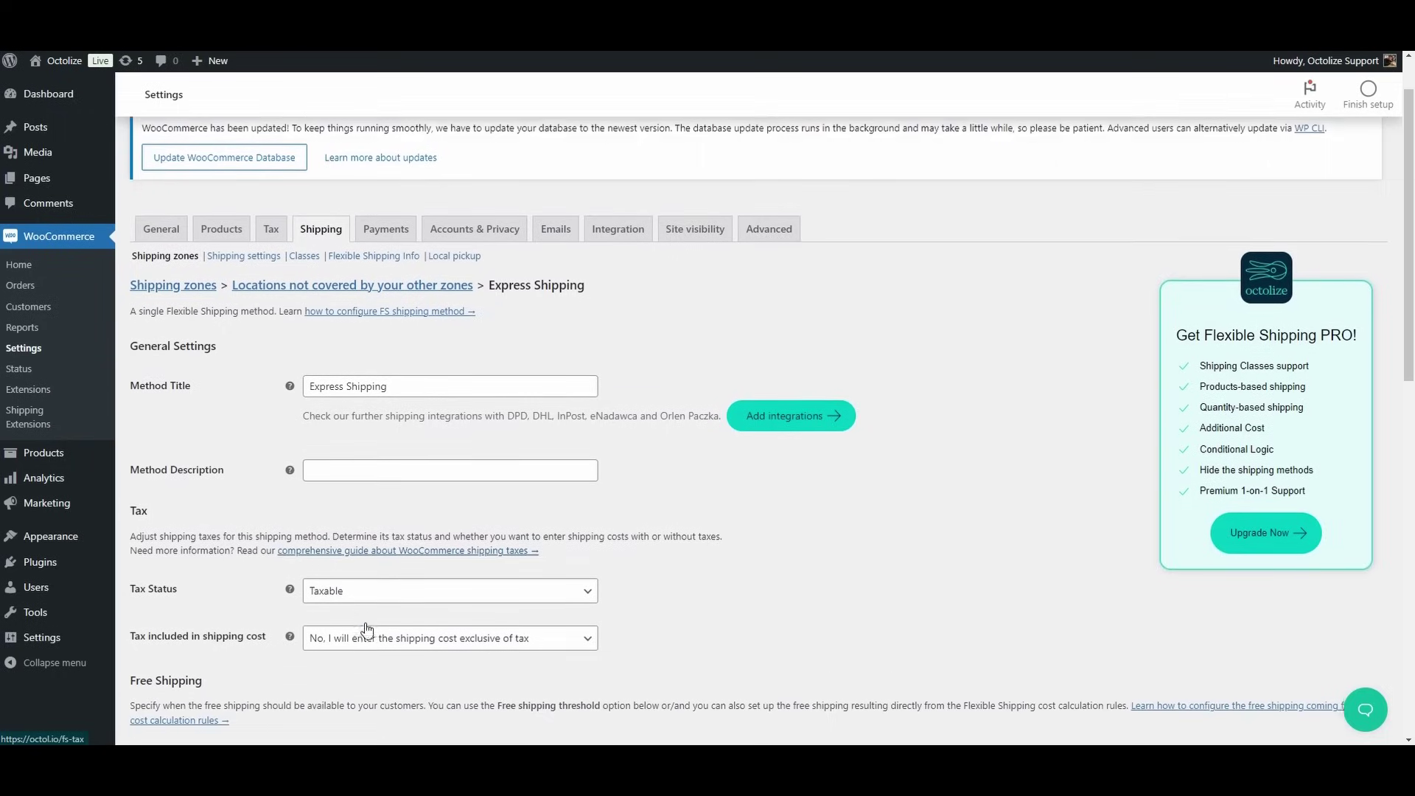
scroll(367, 628, "down", 3)
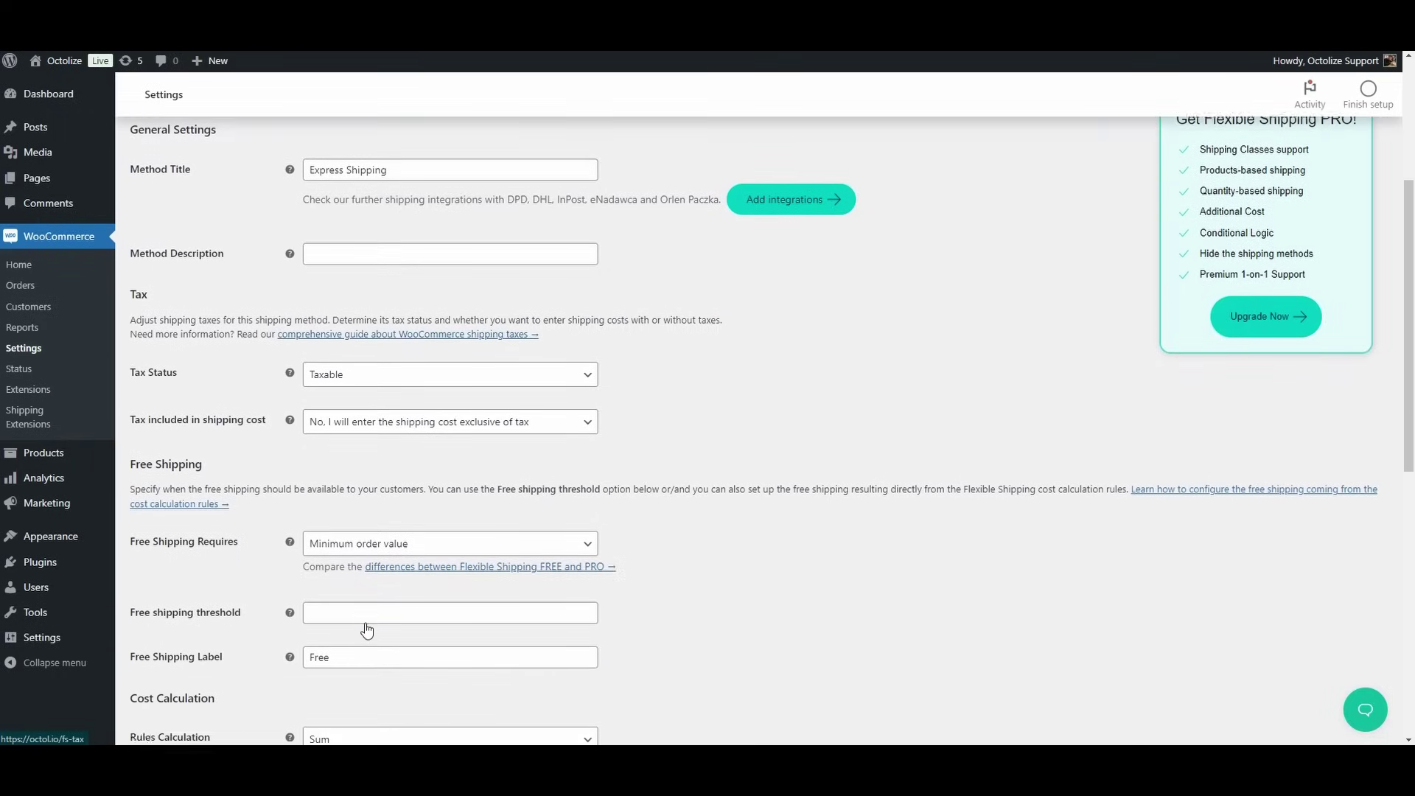
scroll(367, 629, "down", 3)
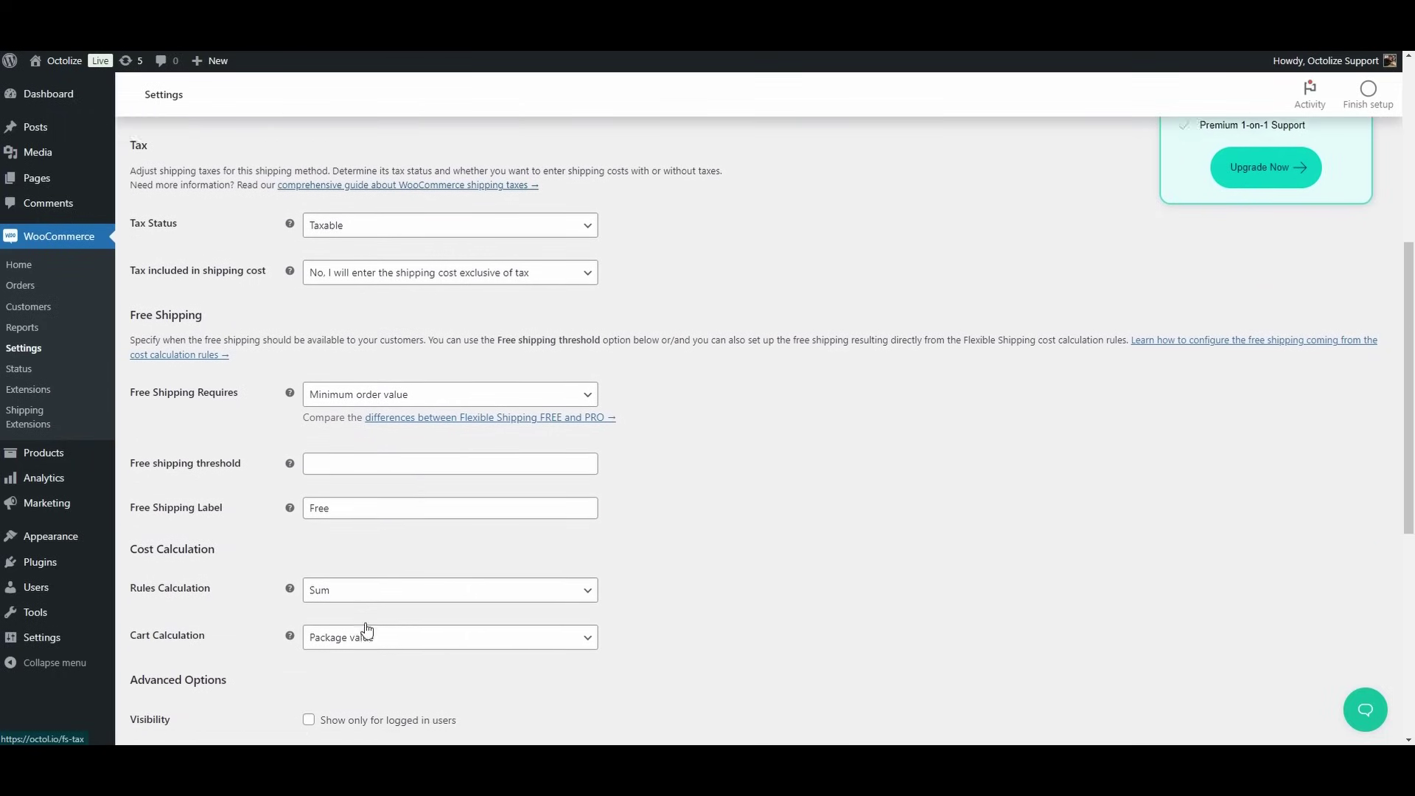
scroll(367, 628, "down", 3)
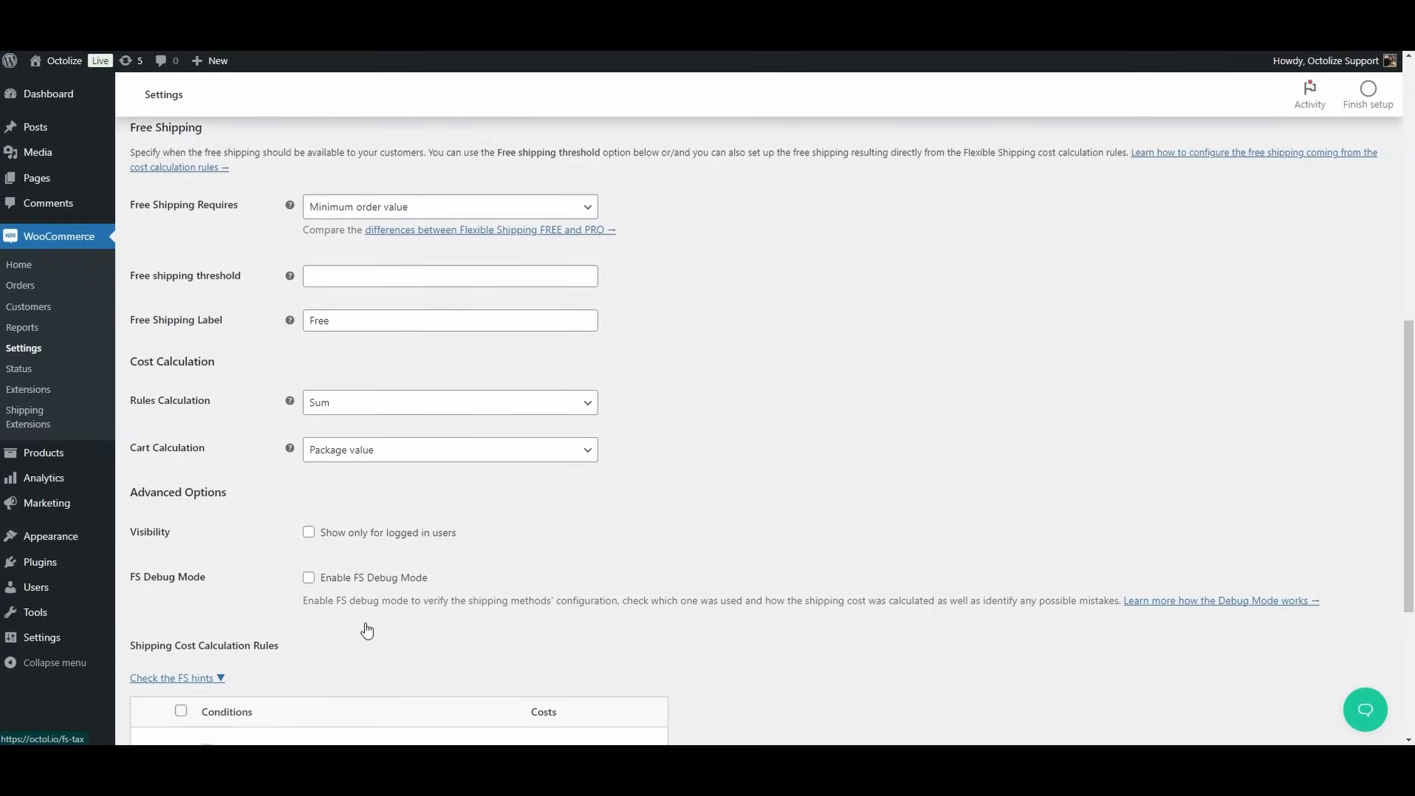
scroll(367, 631, "down", 2)
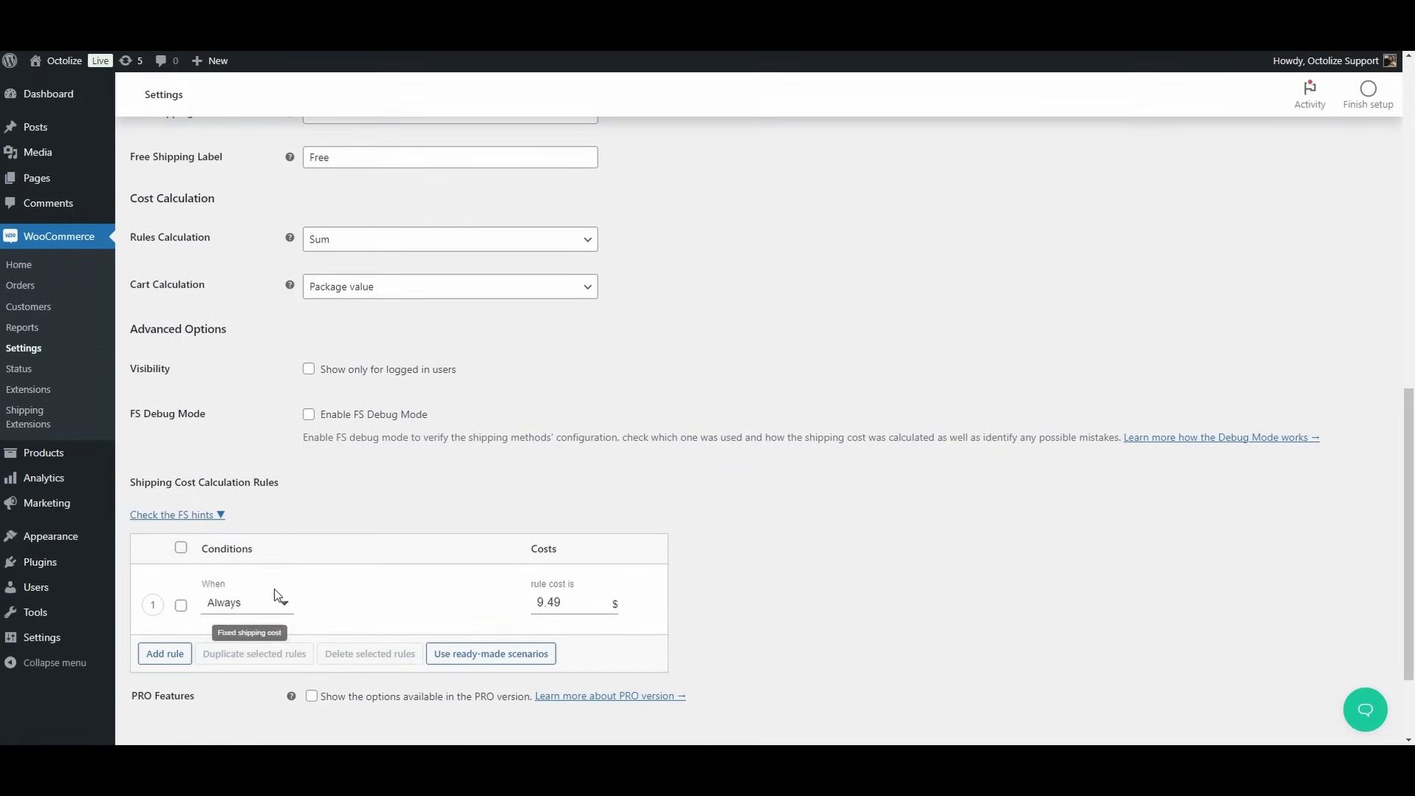
left_click(272, 603)
left_click(236, 708)
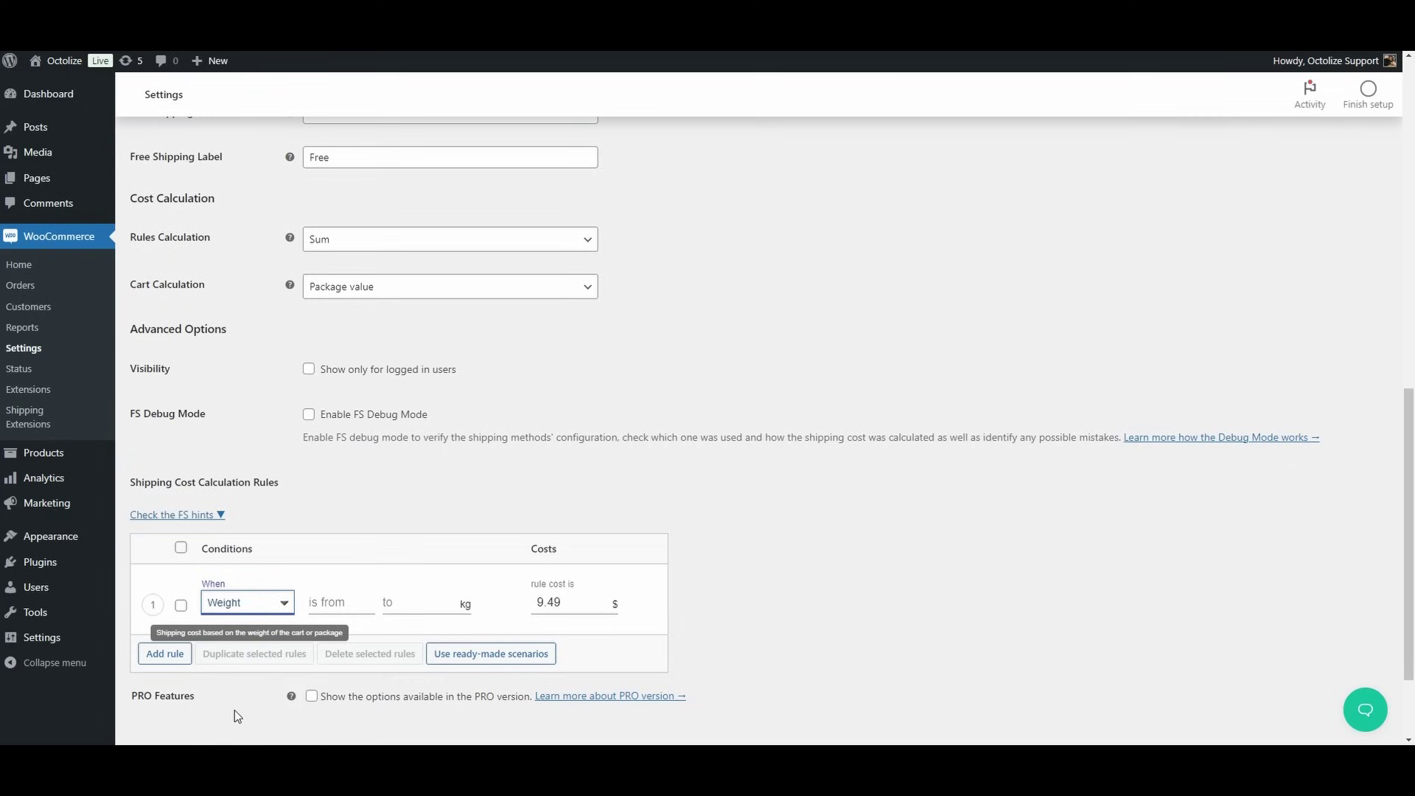
left_click(354, 604)
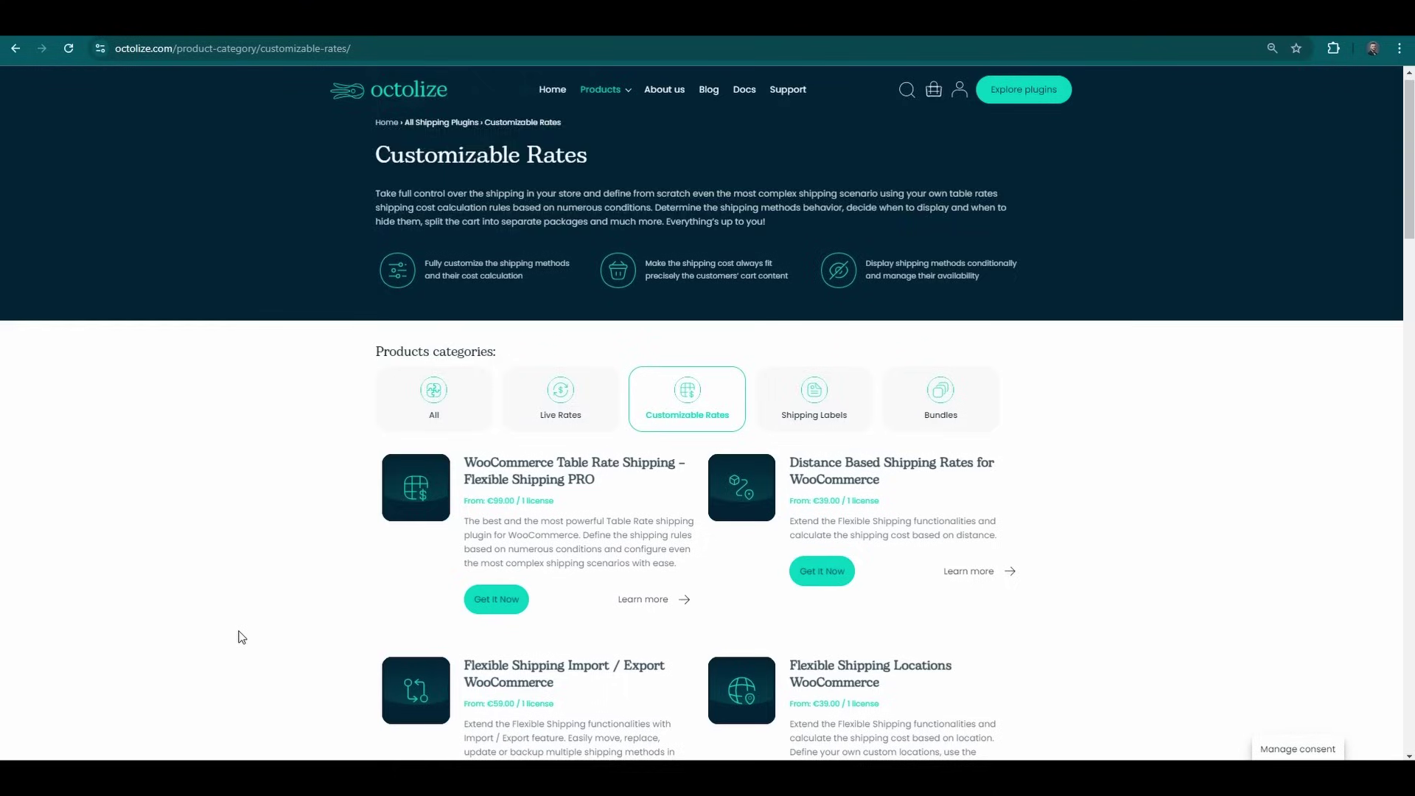
Scroll the Flexible Shipping PRO page through Key benefits down to the screenshot carousel.
scroll(238, 635, "down", 4)
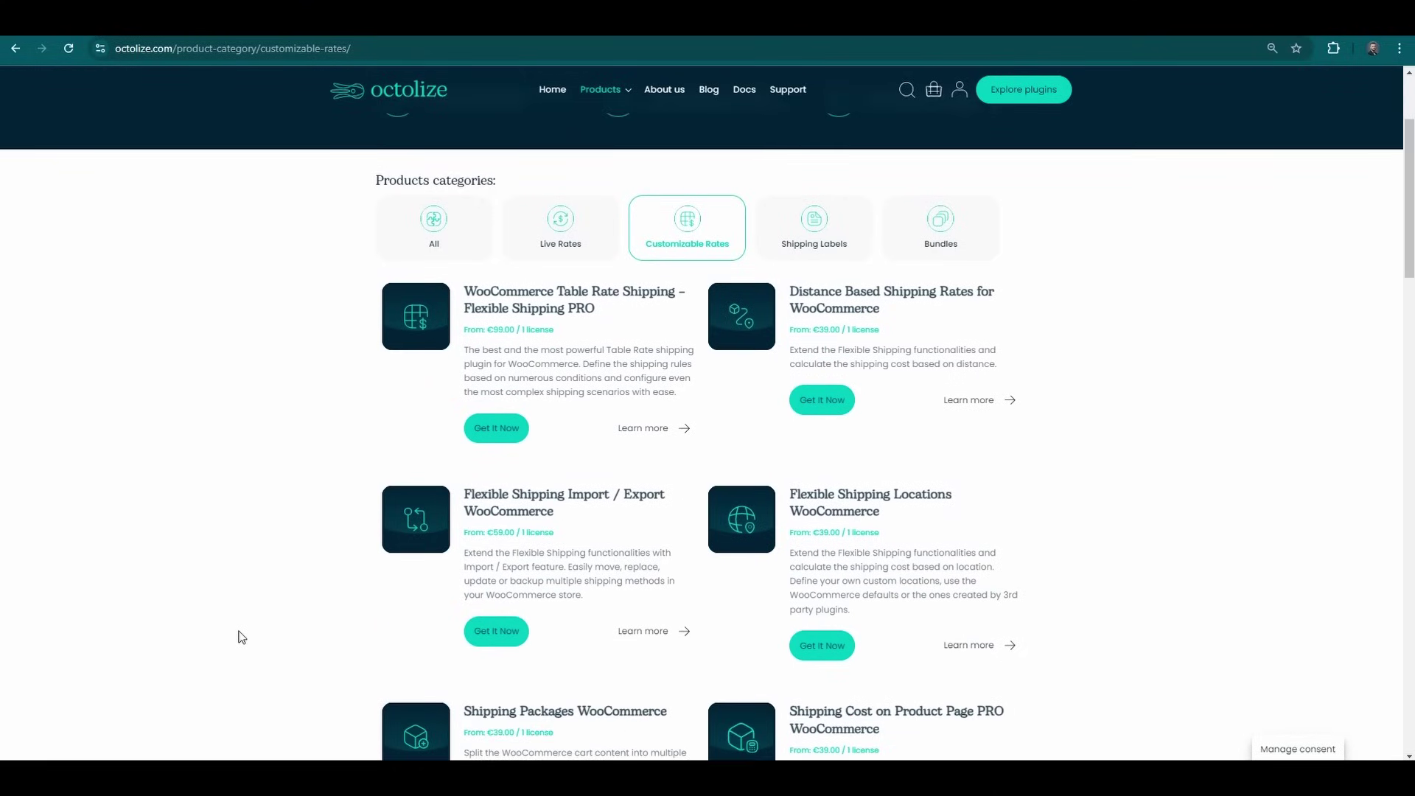
scroll(238, 635, "down", 5)
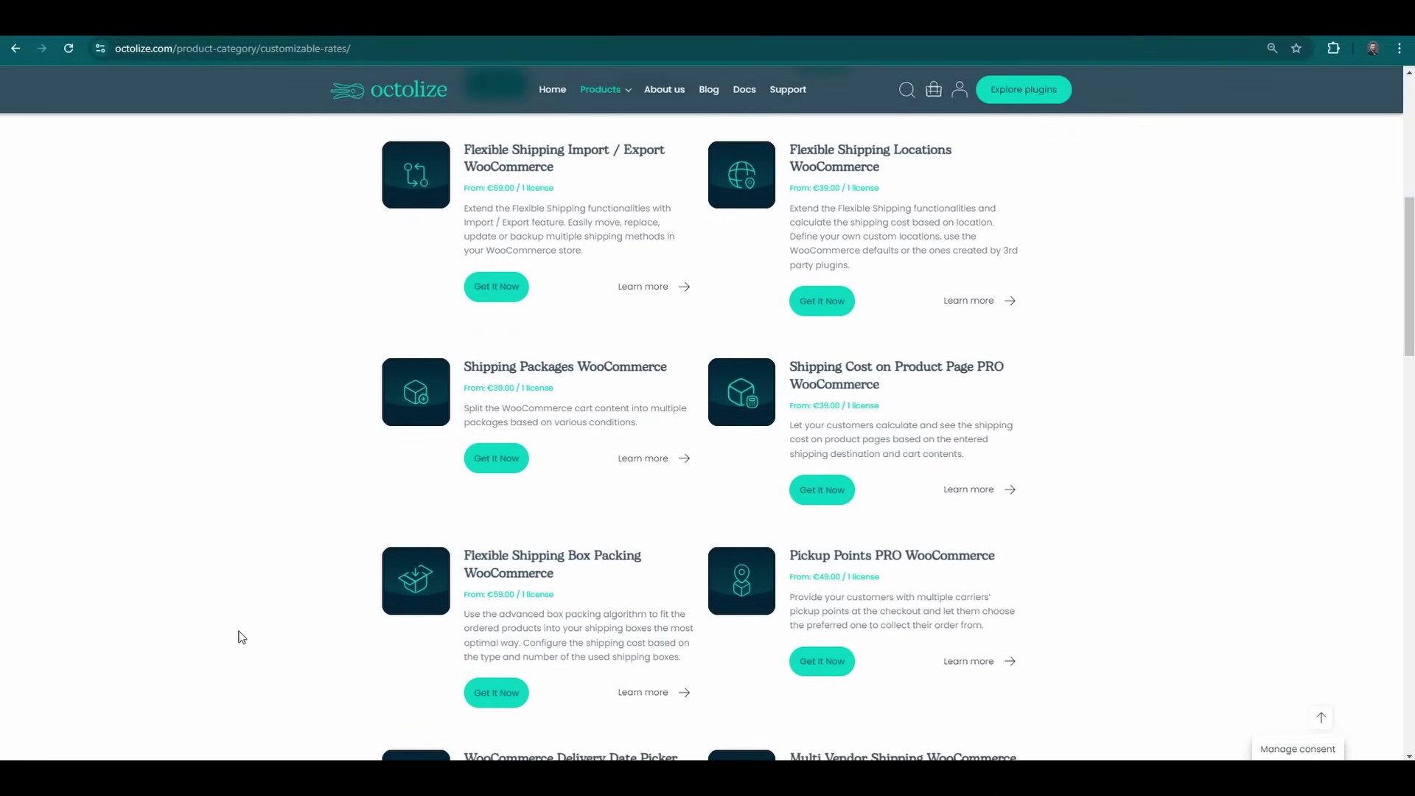
scroll(241, 637, "down", 3)
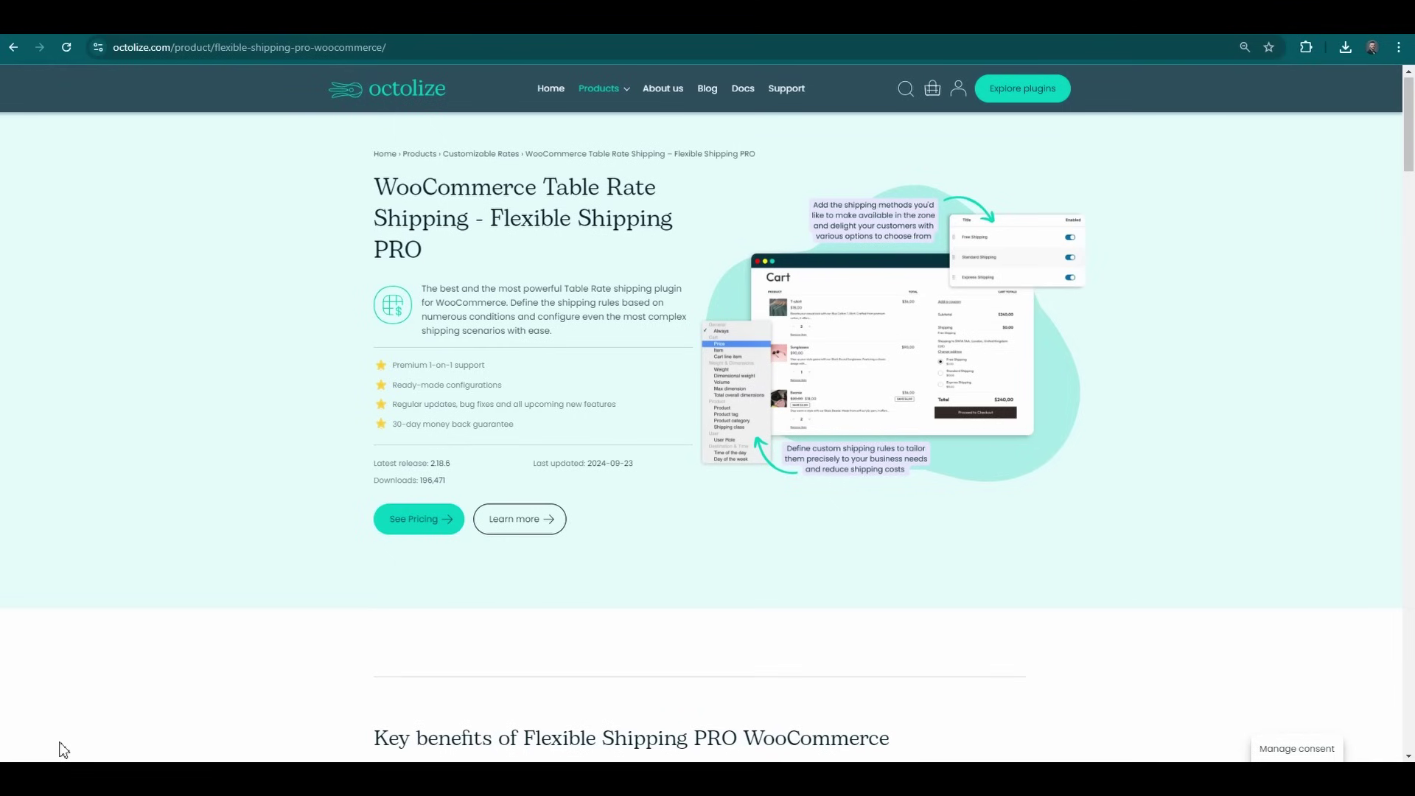
scroll(63, 750, "down", 2)
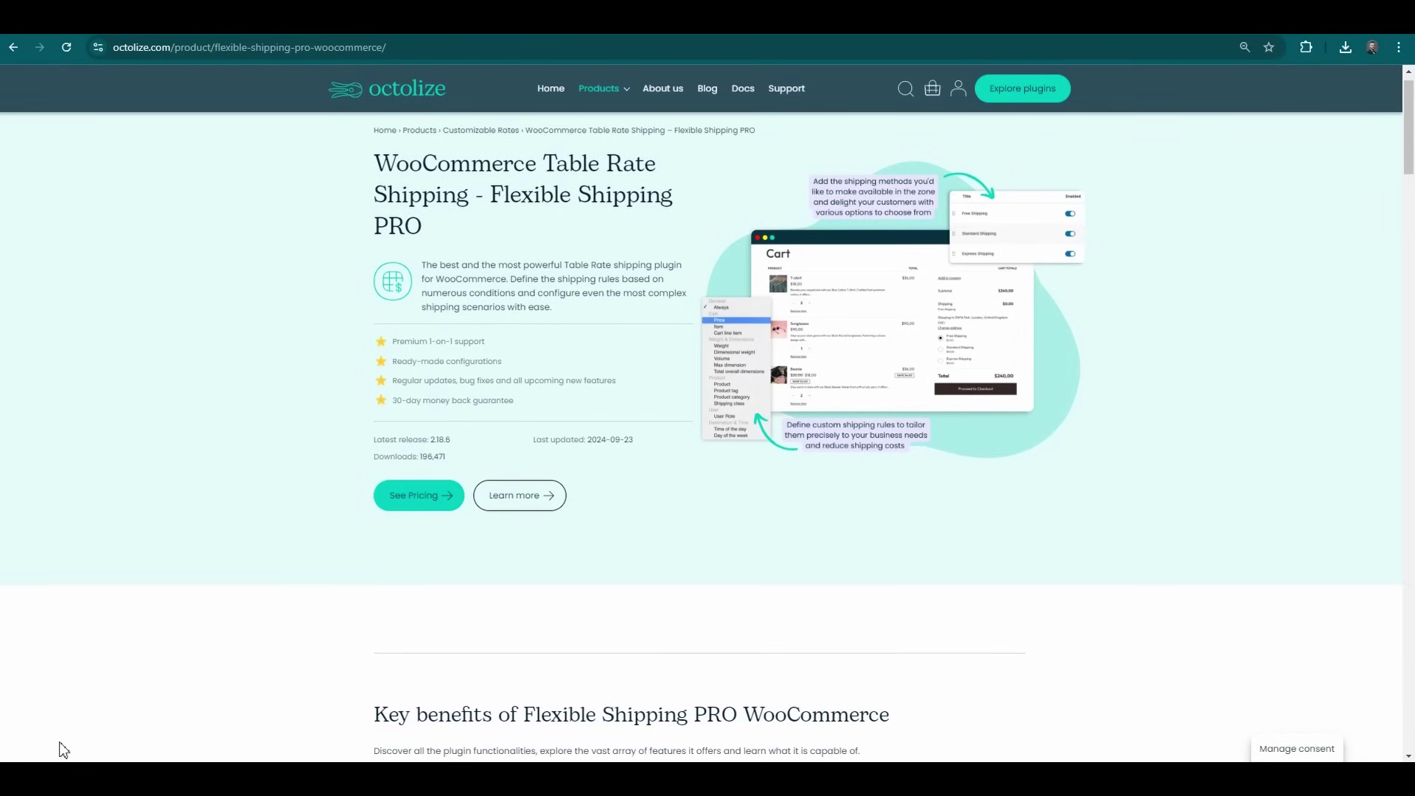
scroll(63, 750, "down", 2)
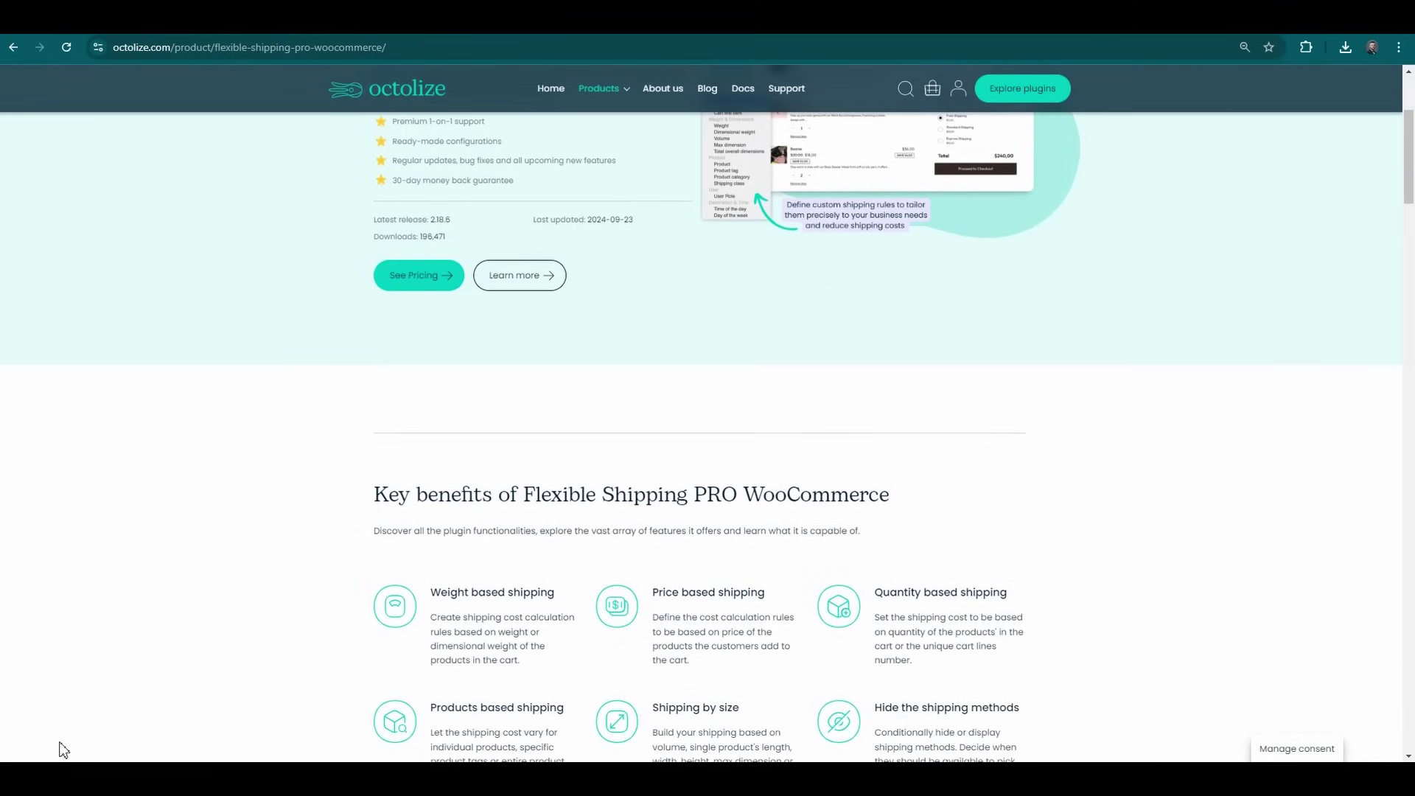
scroll(64, 750, "down", 3)
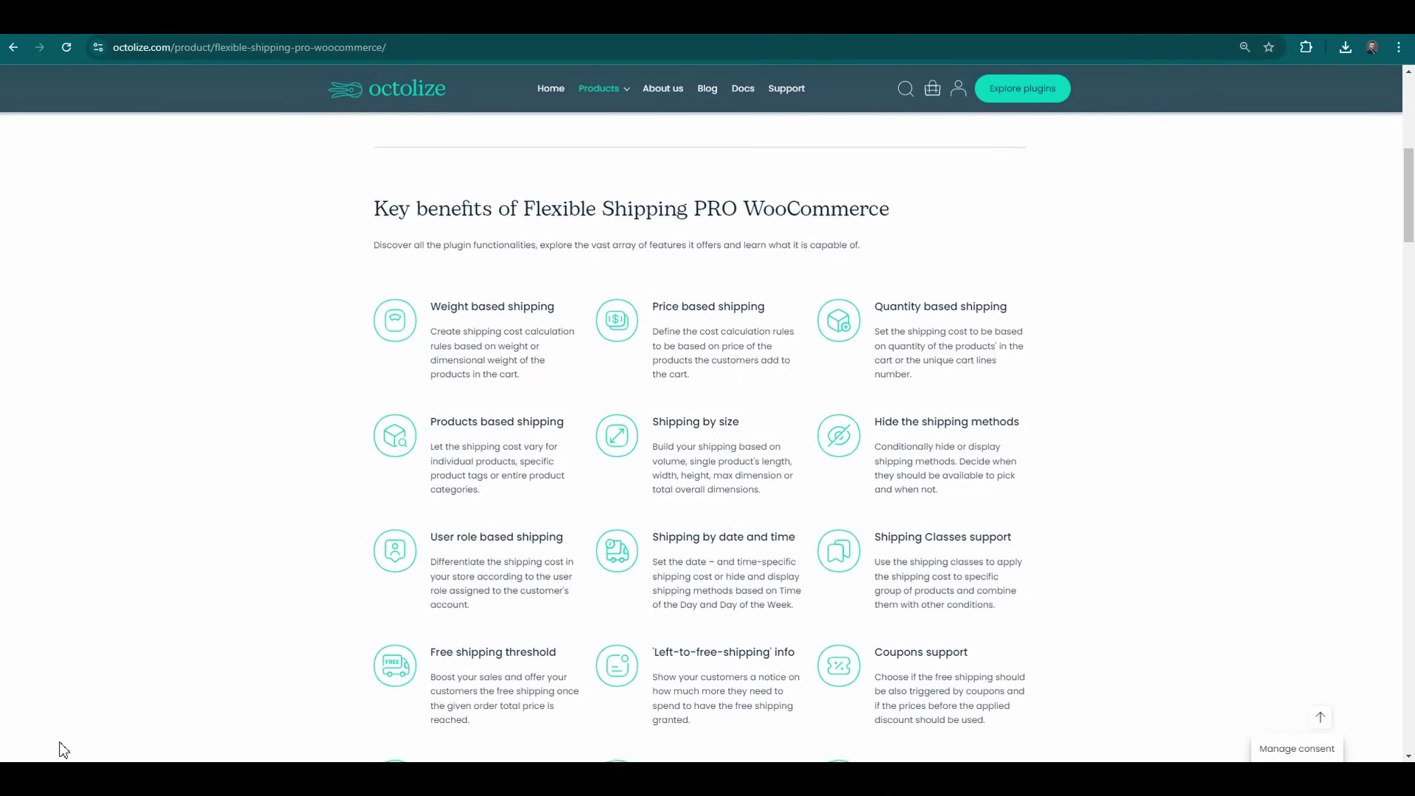
scroll(64, 750, "down", 1)
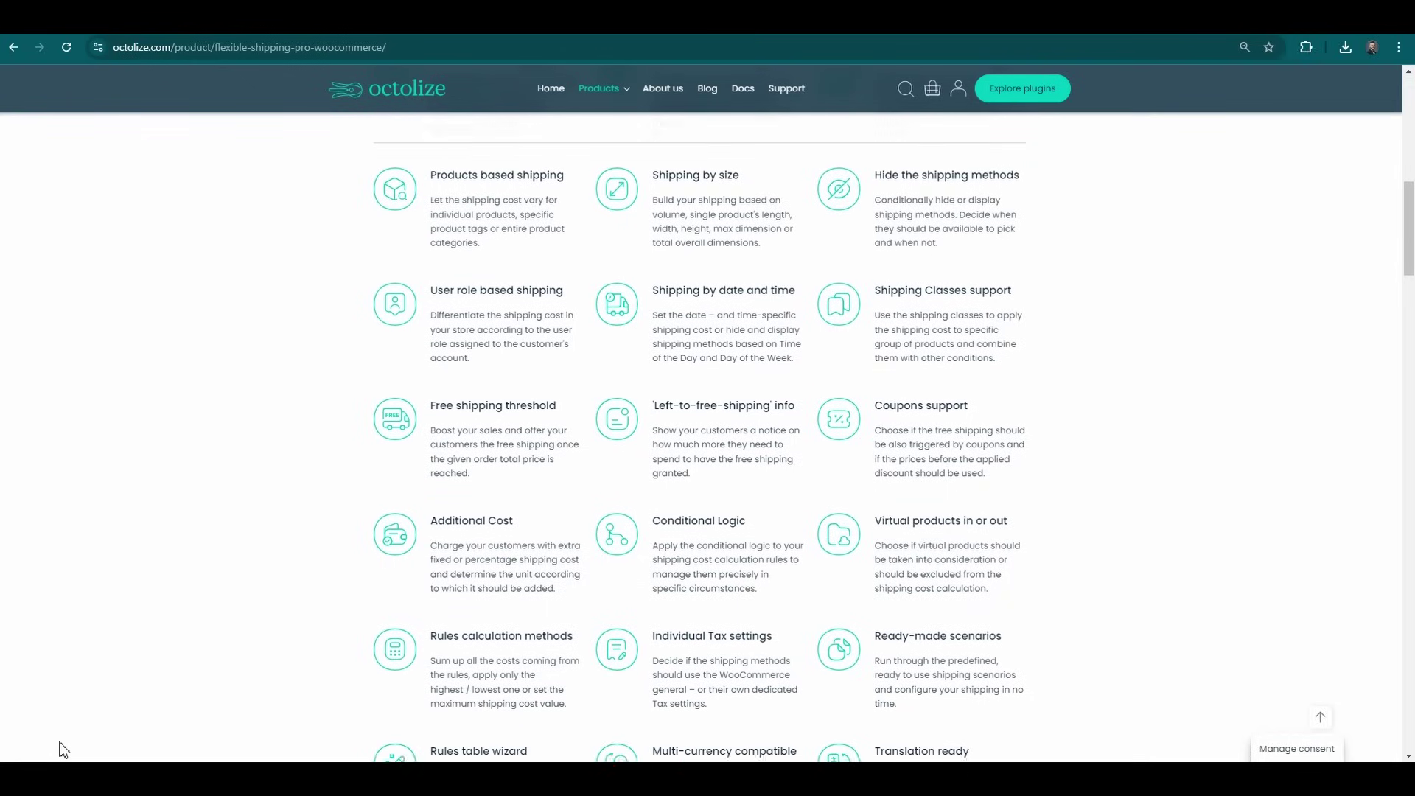
scroll(63, 750, "down", 2)
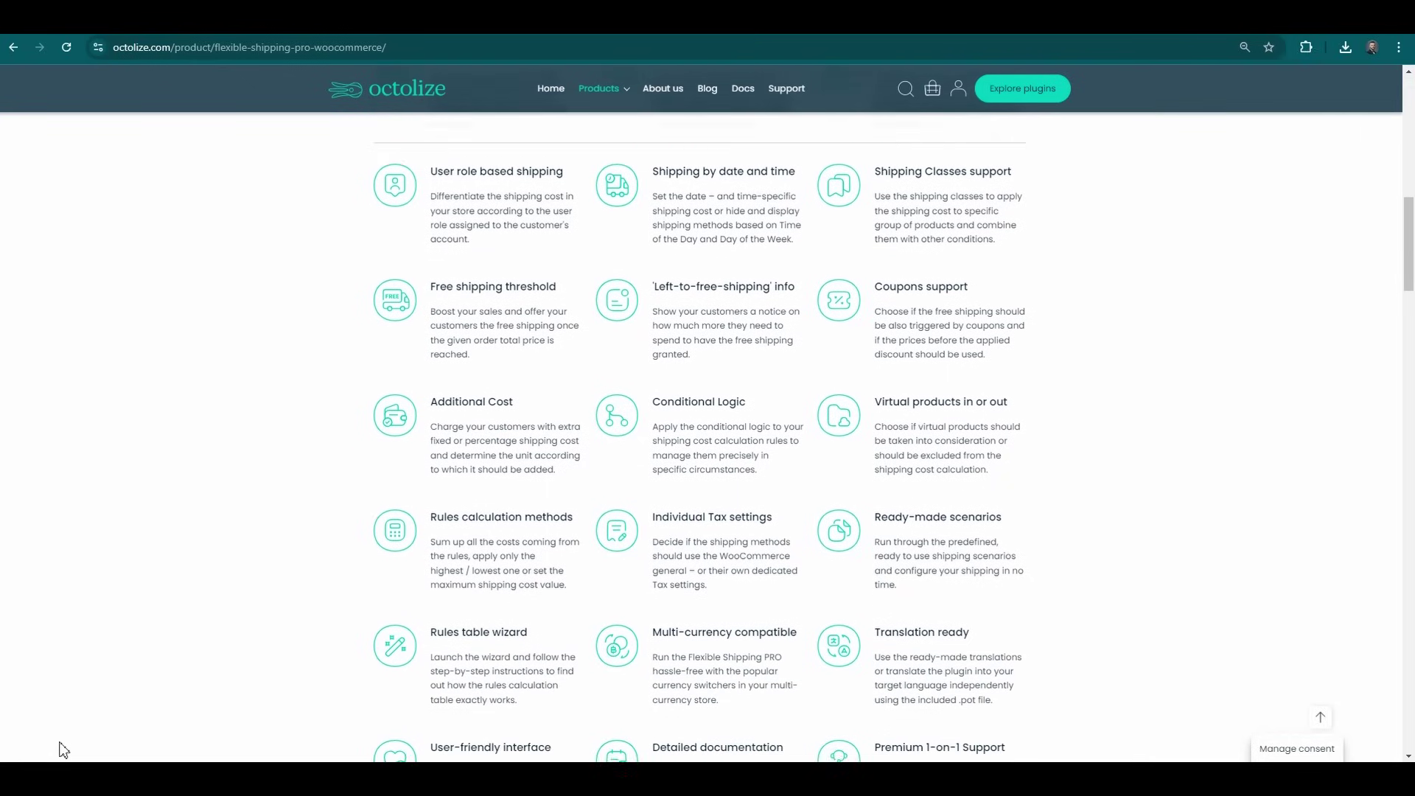
scroll(63, 750, "down", 1)
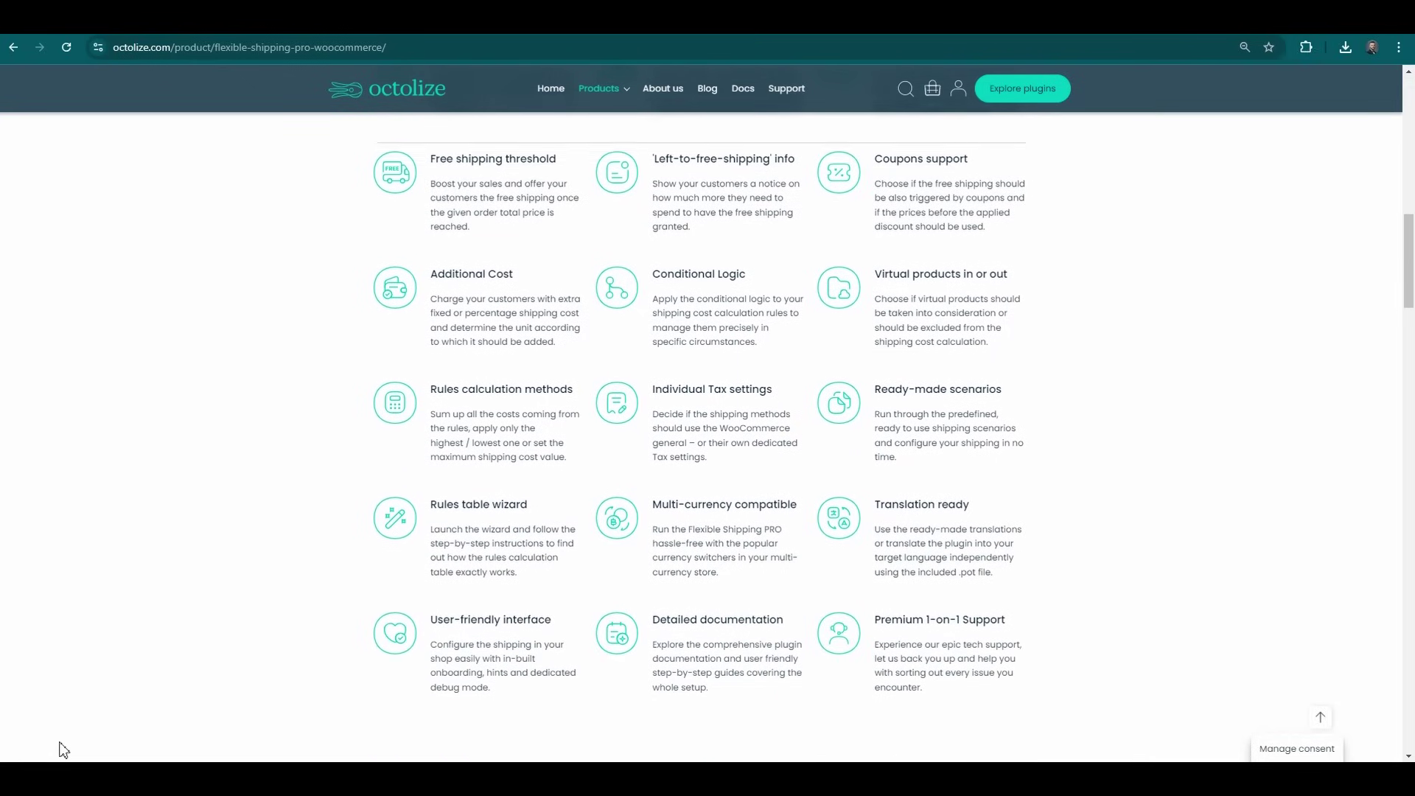
scroll(63, 750, "down", 2)
scroll(63, 750, "down", 3)
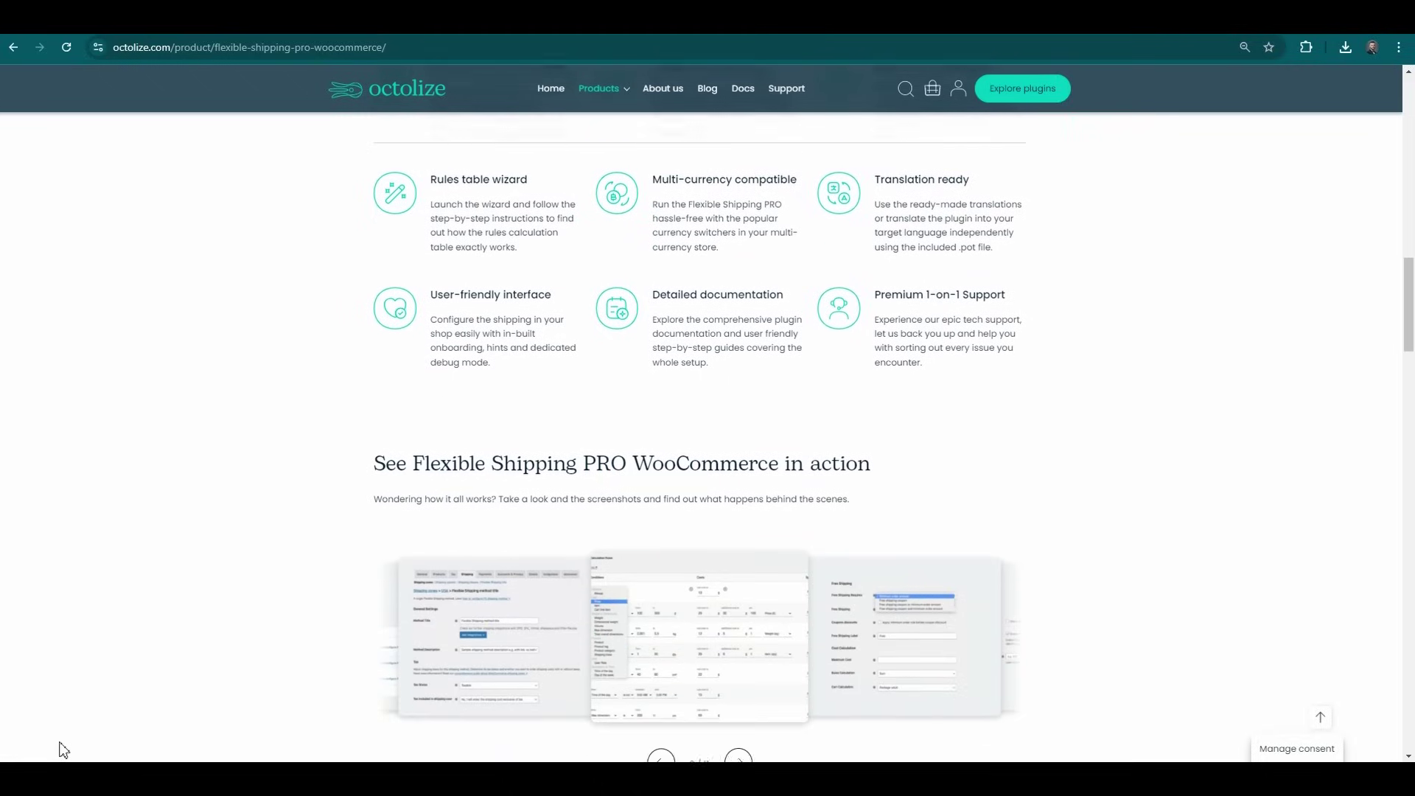
scroll(63, 750, "down", 1)
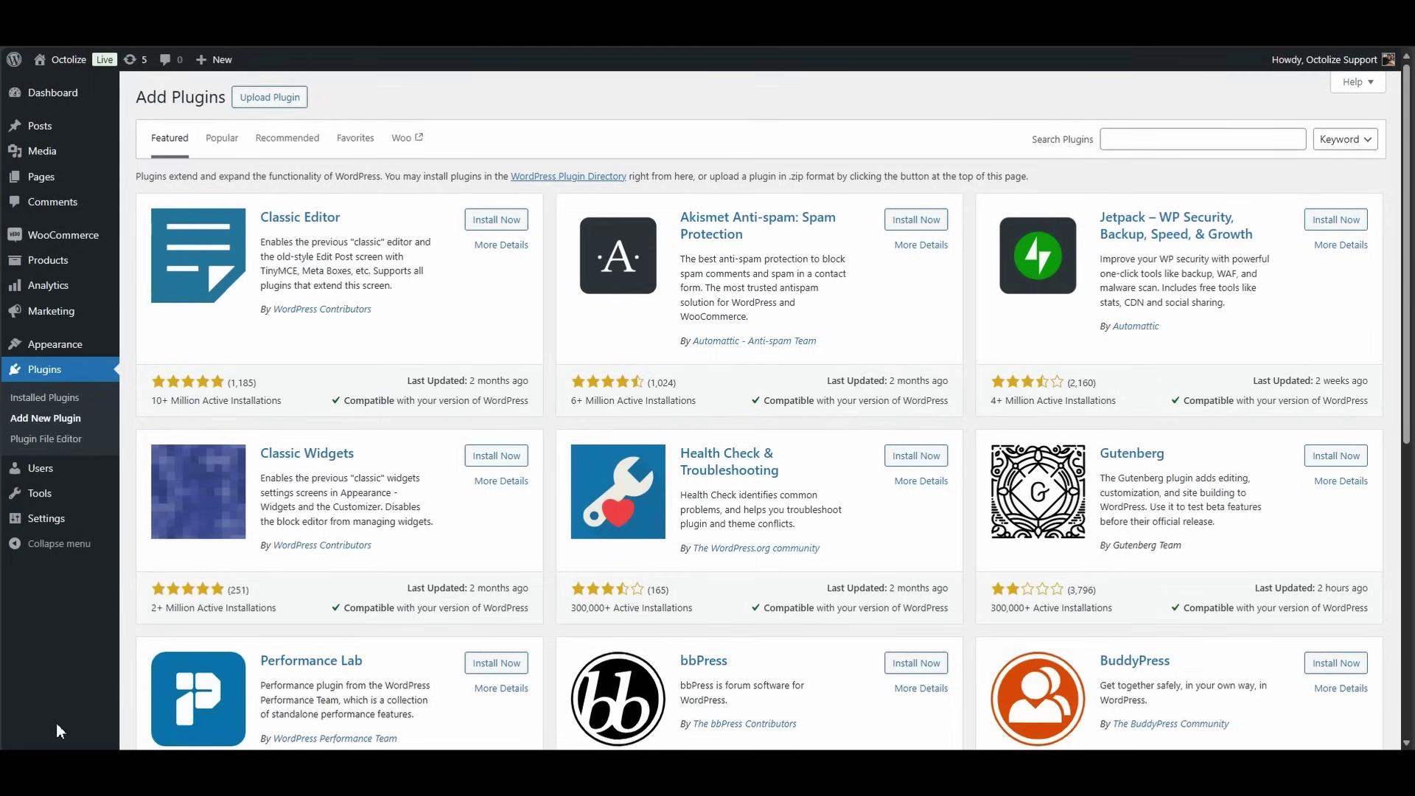
Search new plugins for Flexible Shipping and open the Table Rate Shipping Method plugin's details.
left_click(1181, 144)
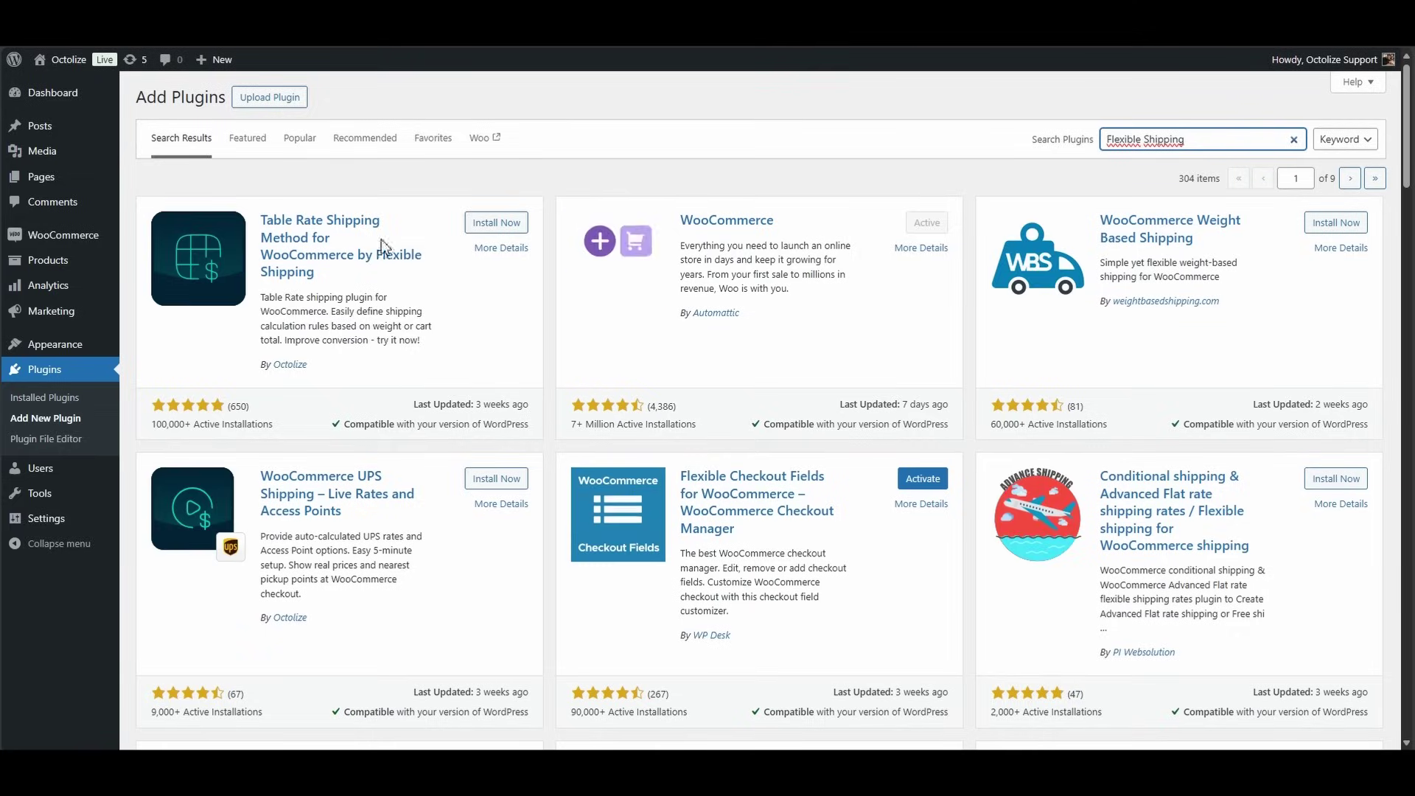
left_click(330, 228)
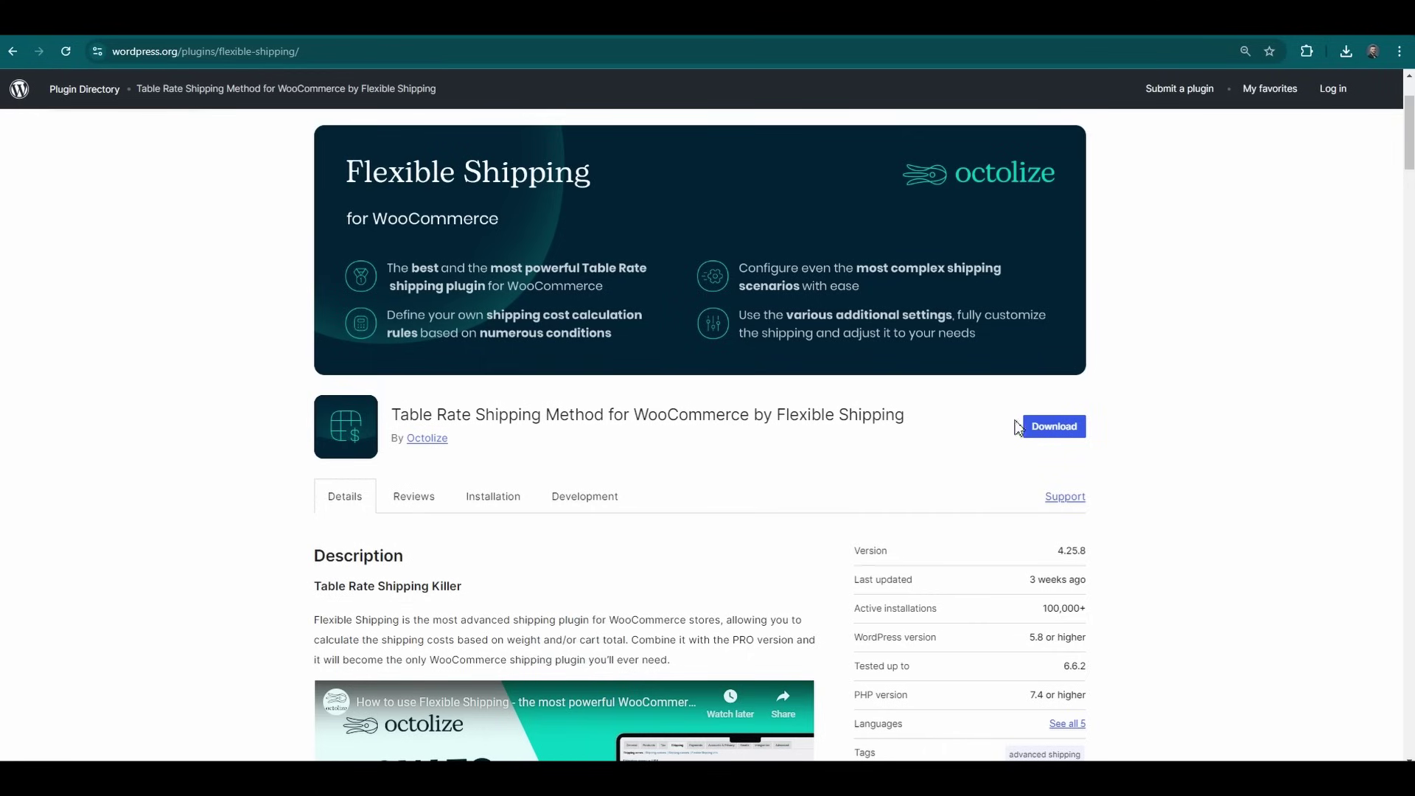
Download the Table Rate Shipping Method for WooCommerce plugin from its WordPress.org page.
left_click(1038, 431)
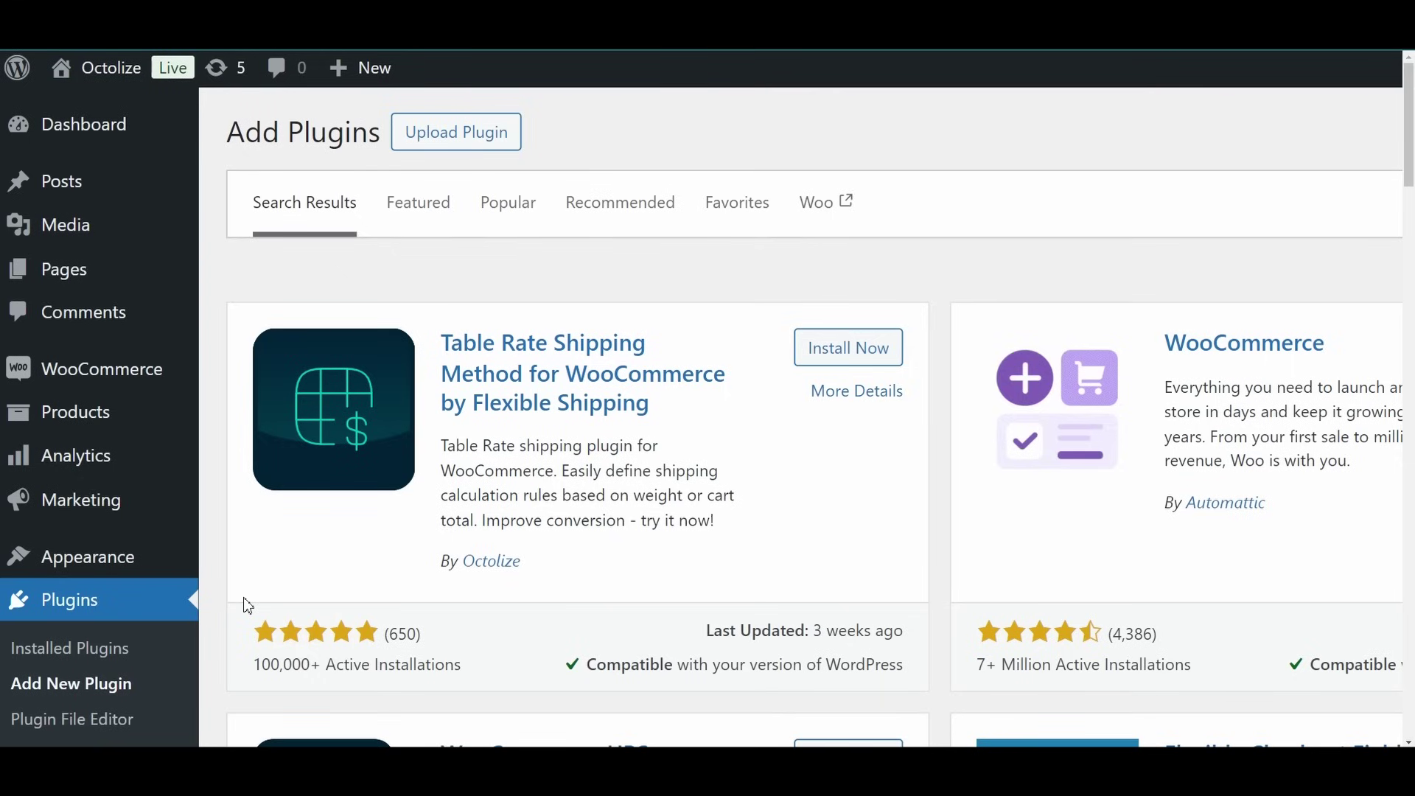
Install Table Rate Shipping Method for WooCommerce by Flexible Shipping from the search results.
left_click(851, 349)
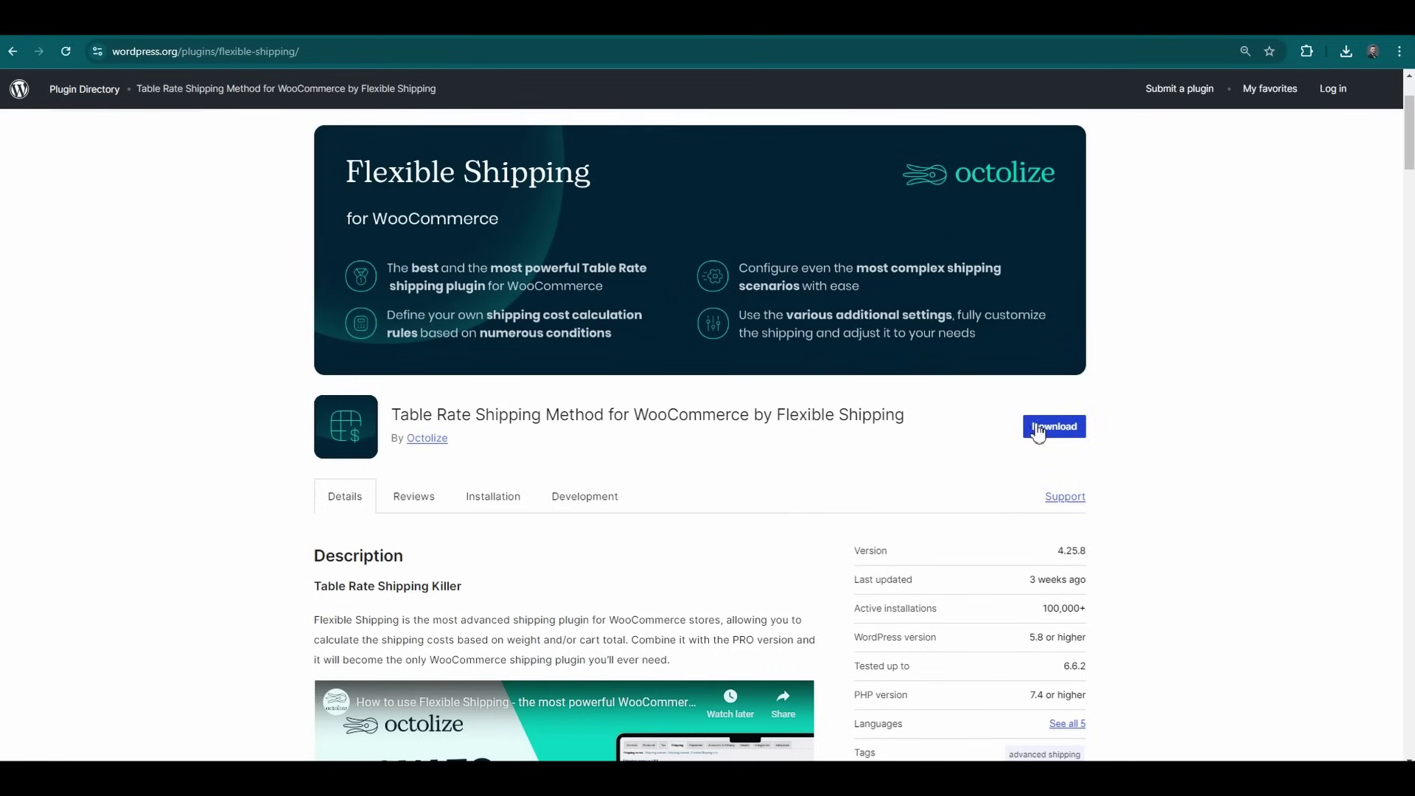
Download the Flexible Shipping plugin file again from its WordPress.org page.
left_click(1039, 431)
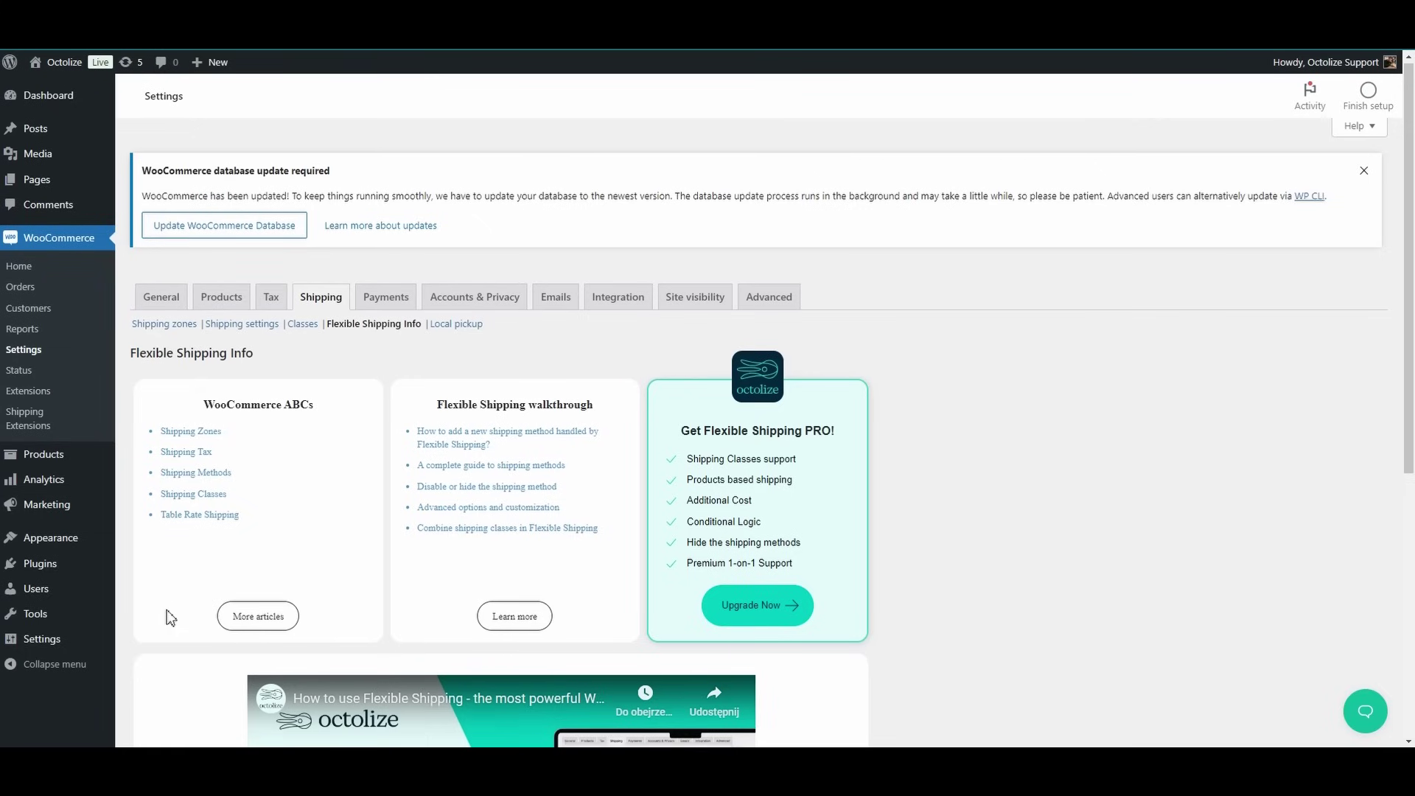
Go to the Shipping zones list and edit the Rest of the world zone.
scroll(168, 617, "down", 1)
left_click(166, 272)
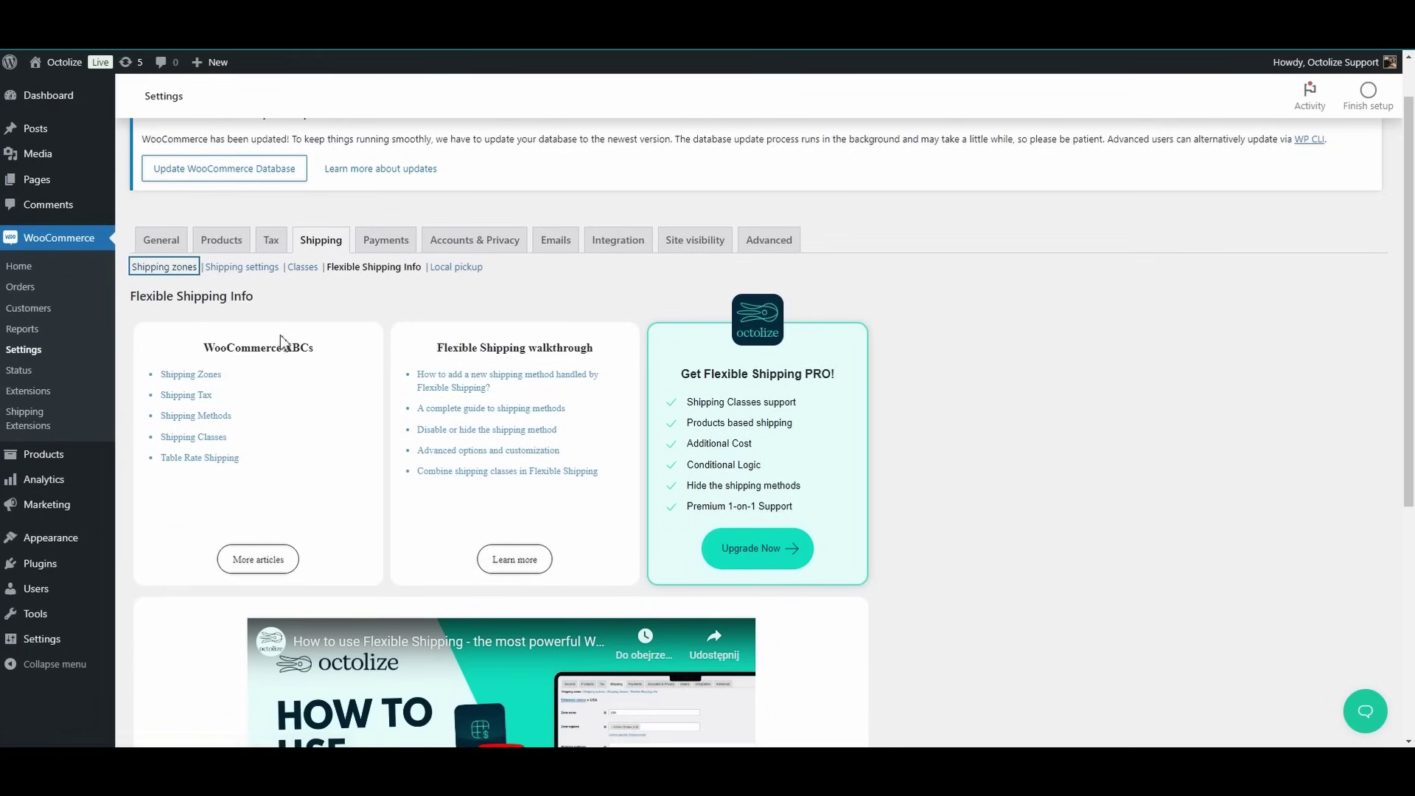
scroll(383, 442, "down", 2)
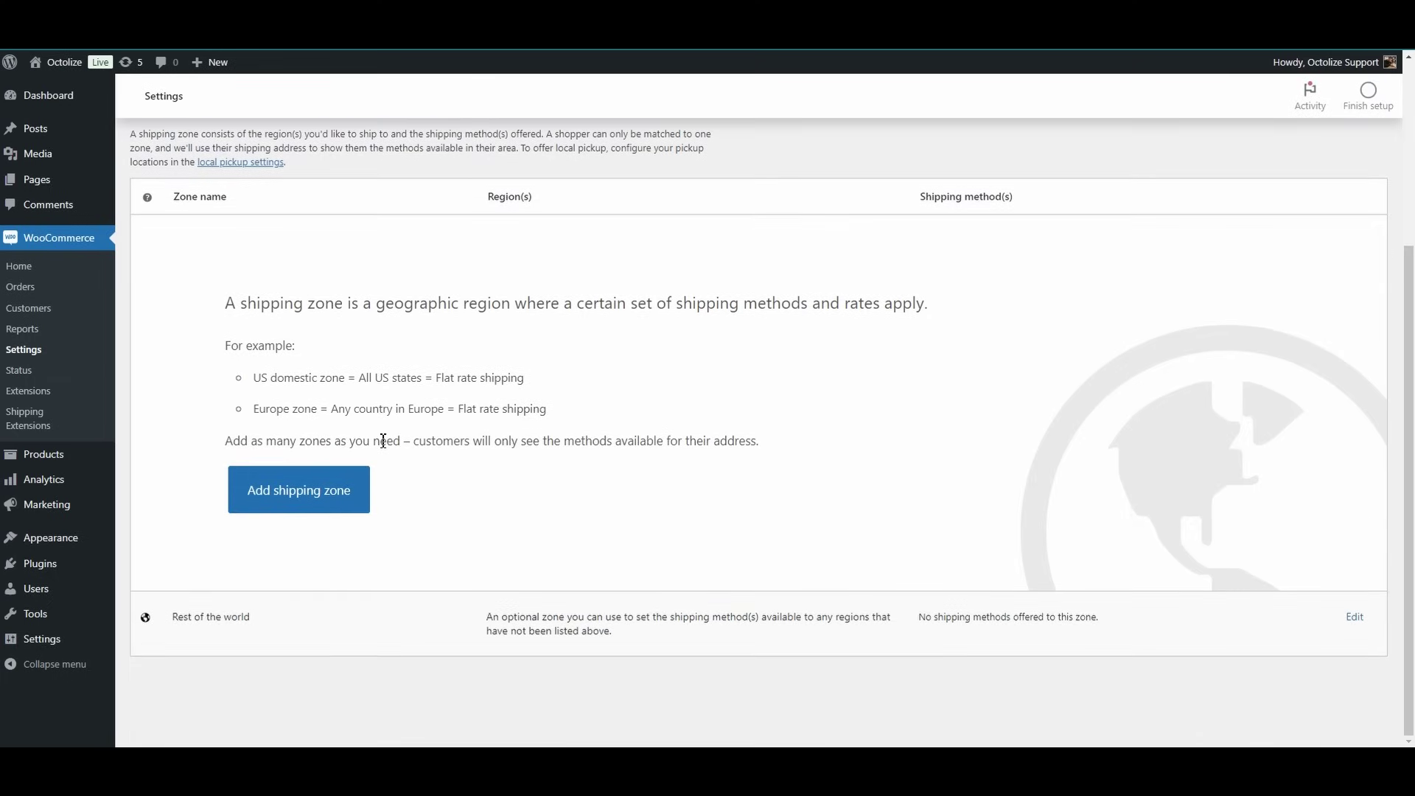
left_click(1354, 623)
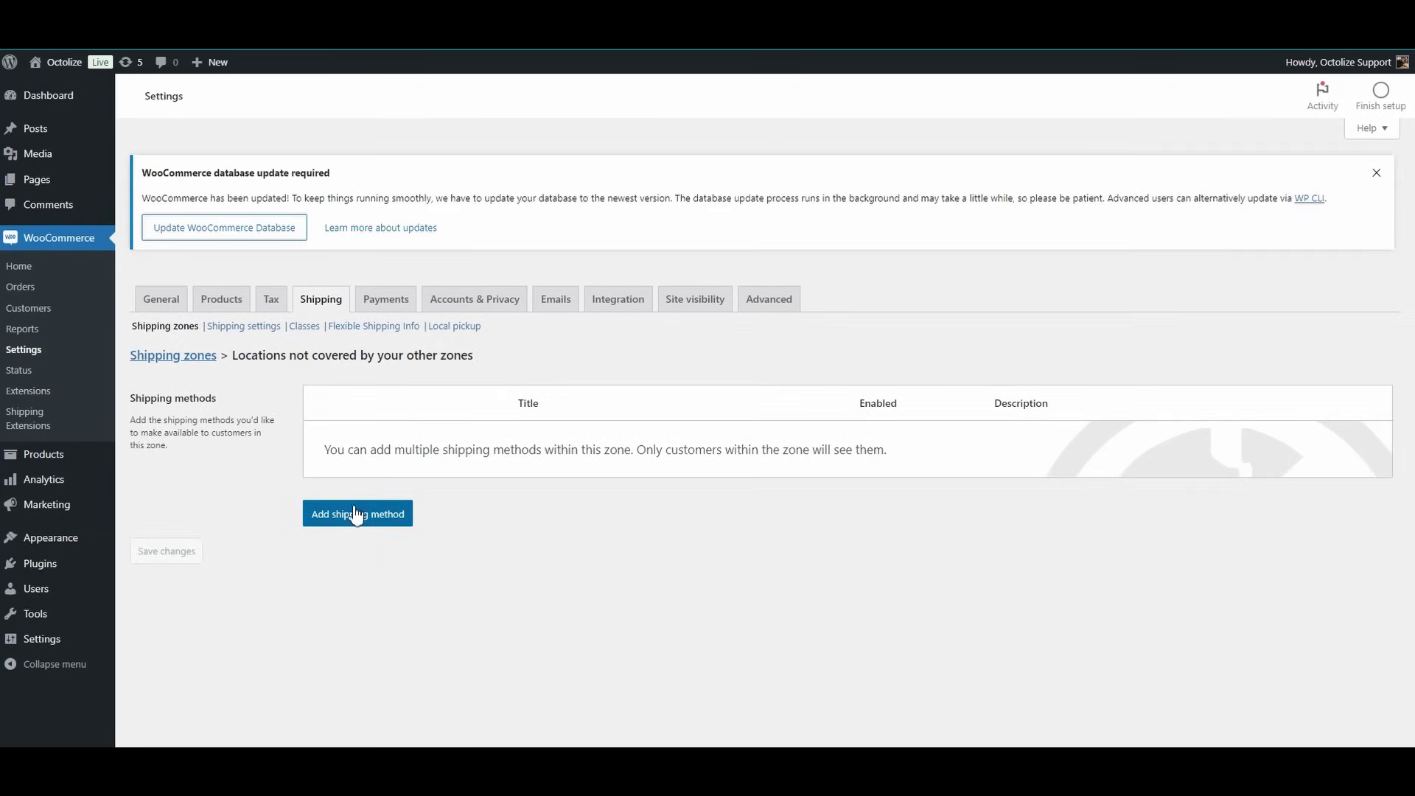
Create a Flexible Shipping method named Express Delivery in the Rest of the world zone.
left_click(355, 514)
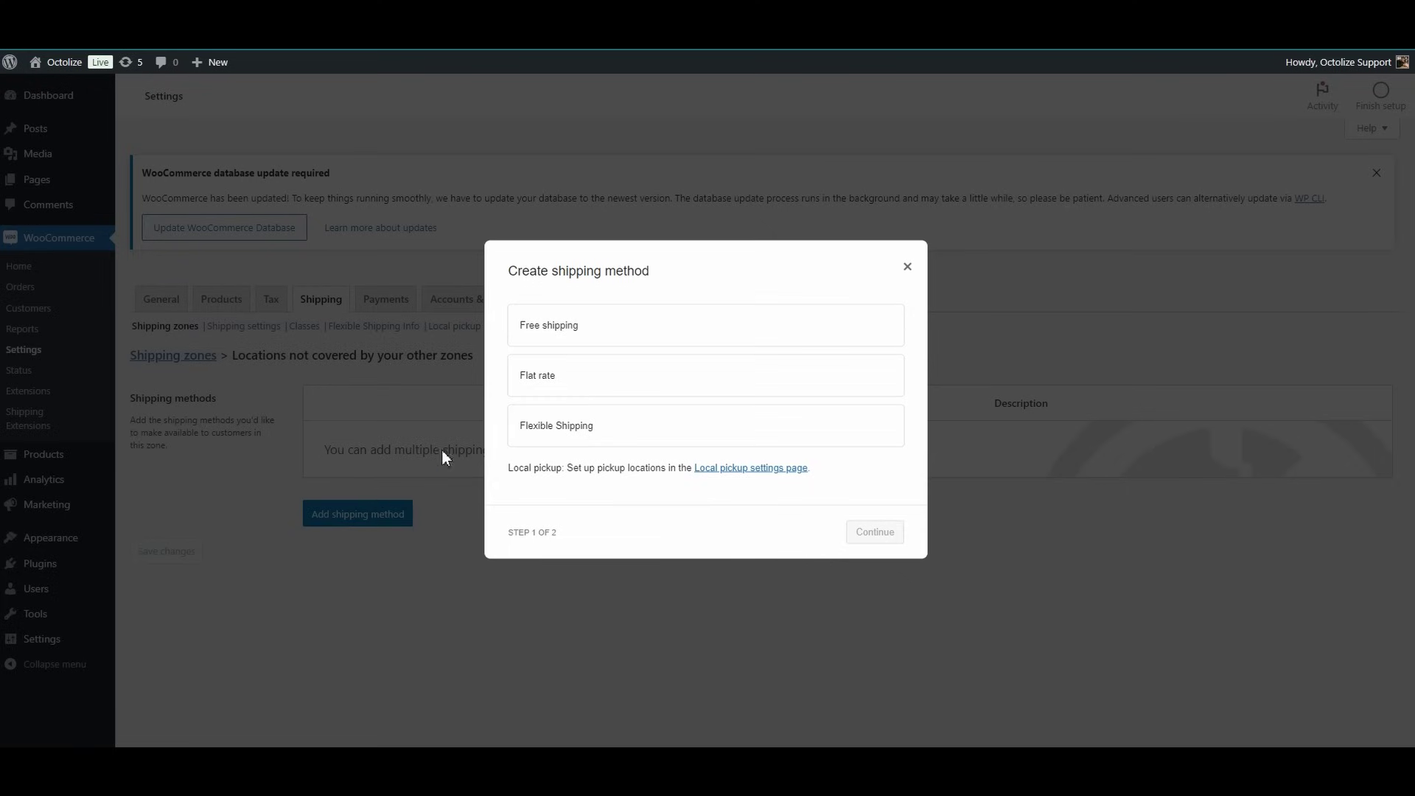
left_click(560, 422)
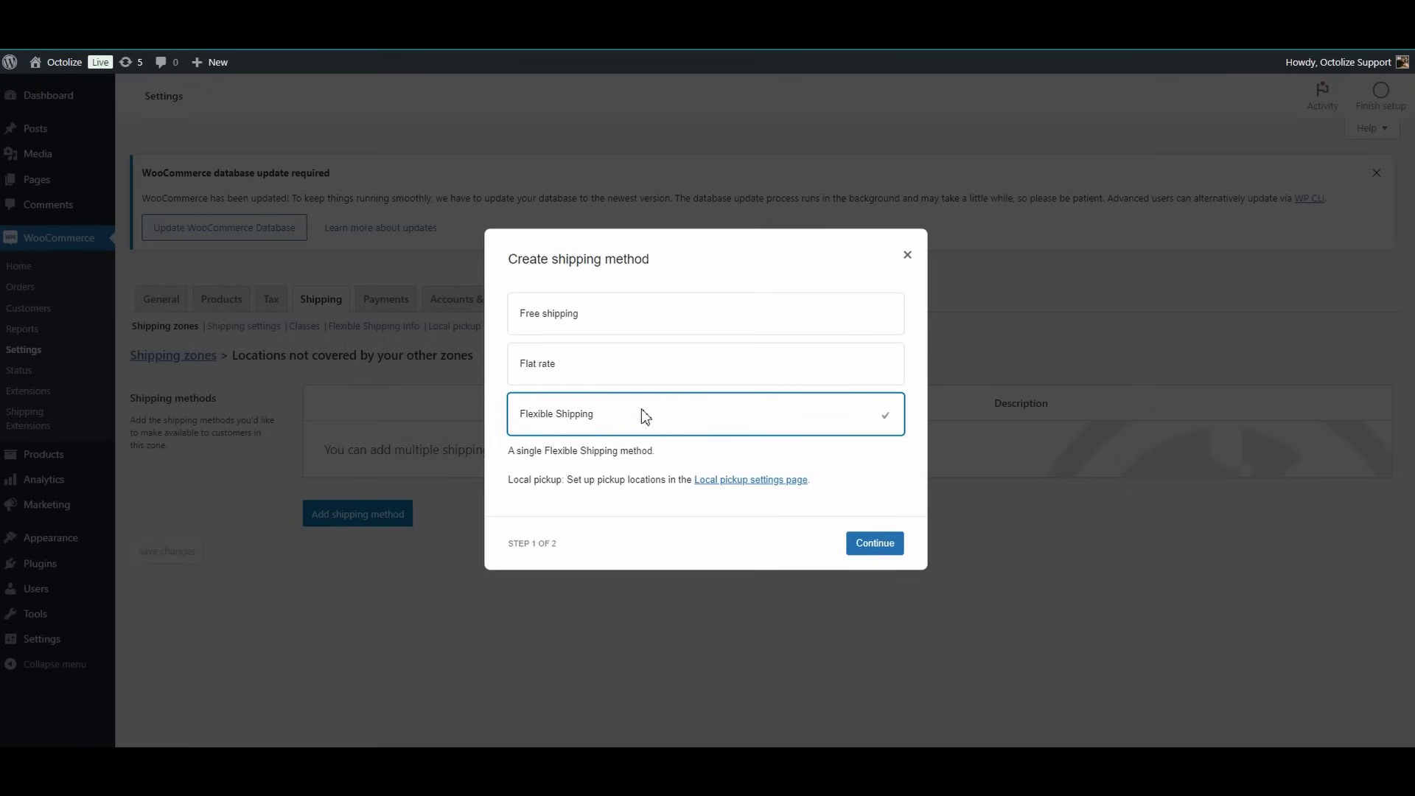
left_click(866, 546)
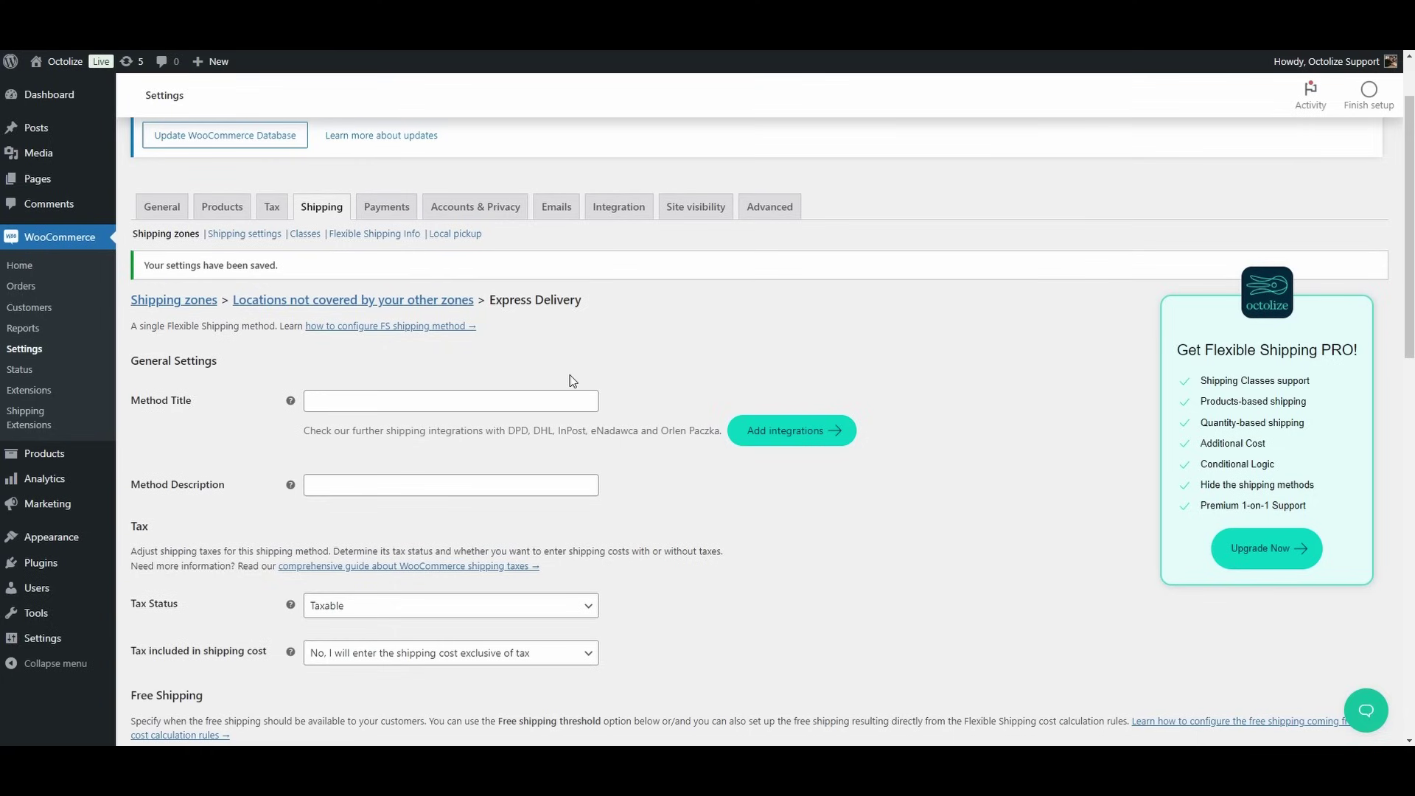
Enter 'Express Delivery' as the shipping method title, using the browser's autocomplete suggestion.
left_click(564, 398)
key("Down")
key("Return")
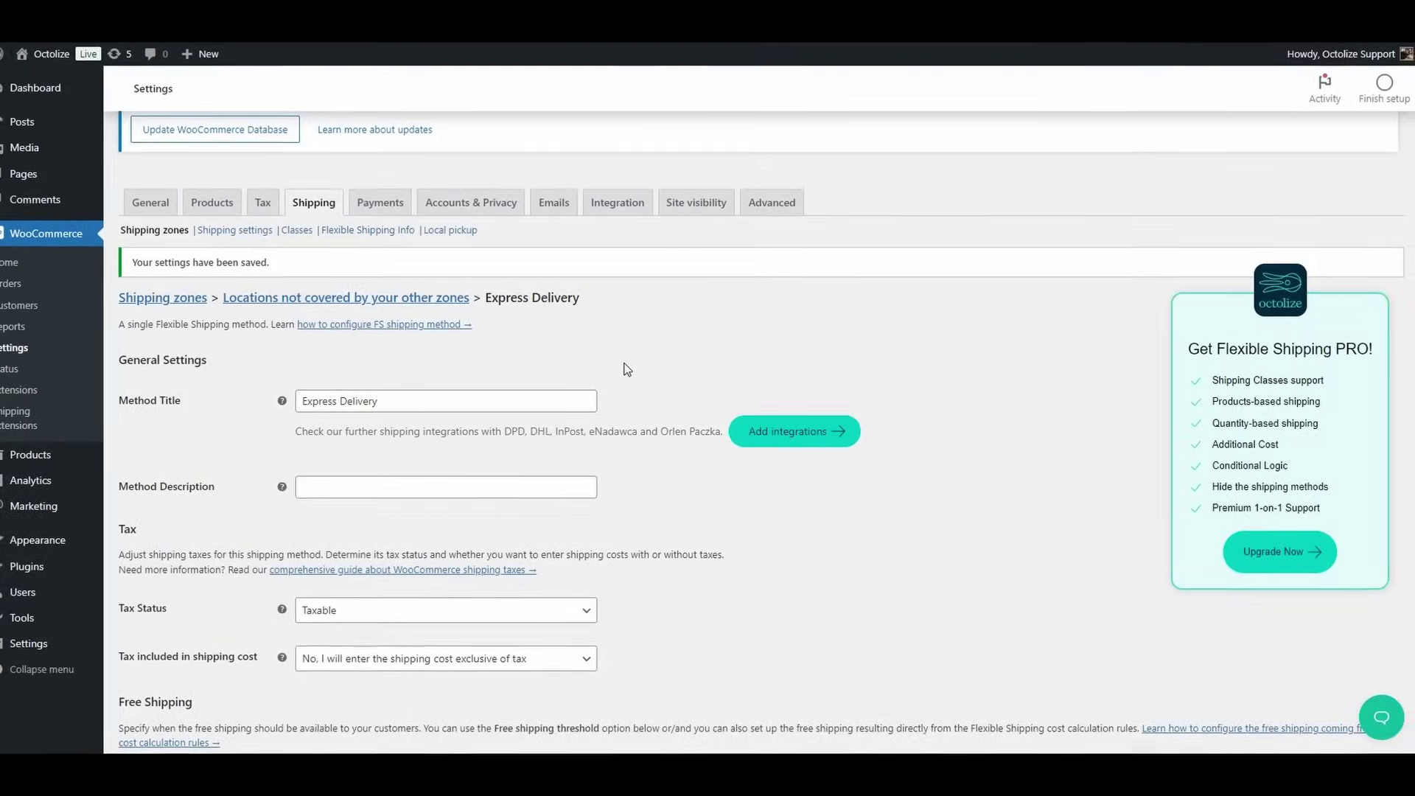
scroll(202, 617, "down", 2)
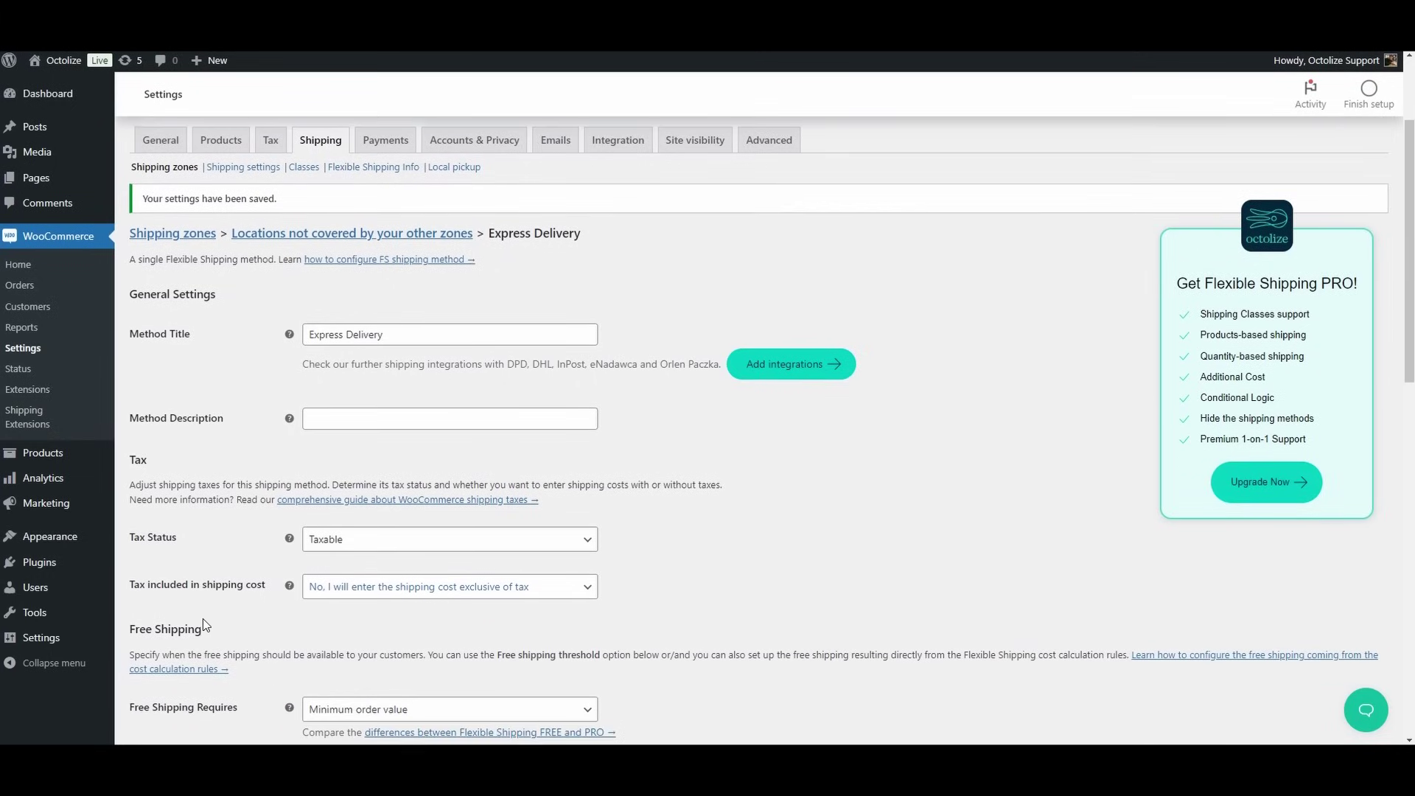
scroll(202, 618, "down", 2)
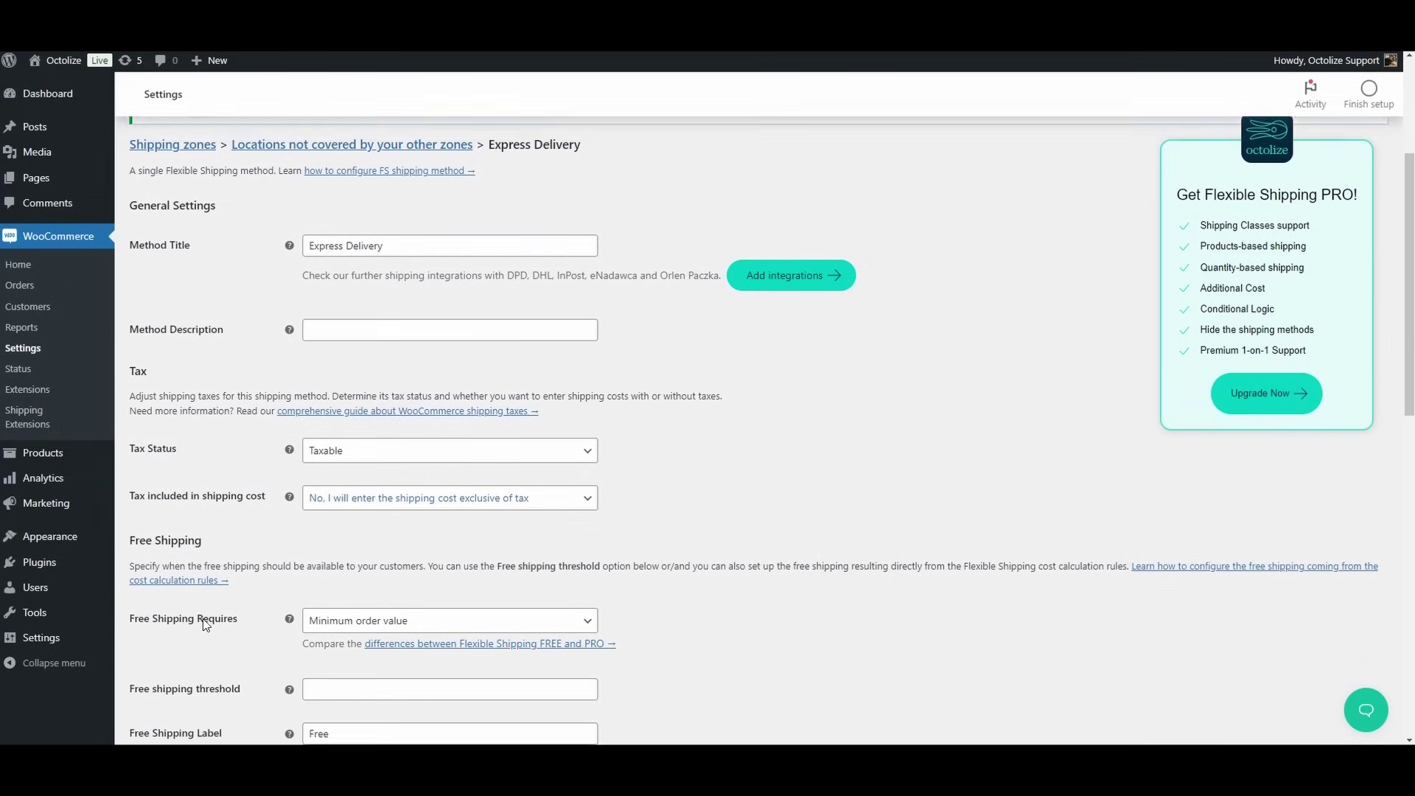
scroll(202, 617, "down", 3)
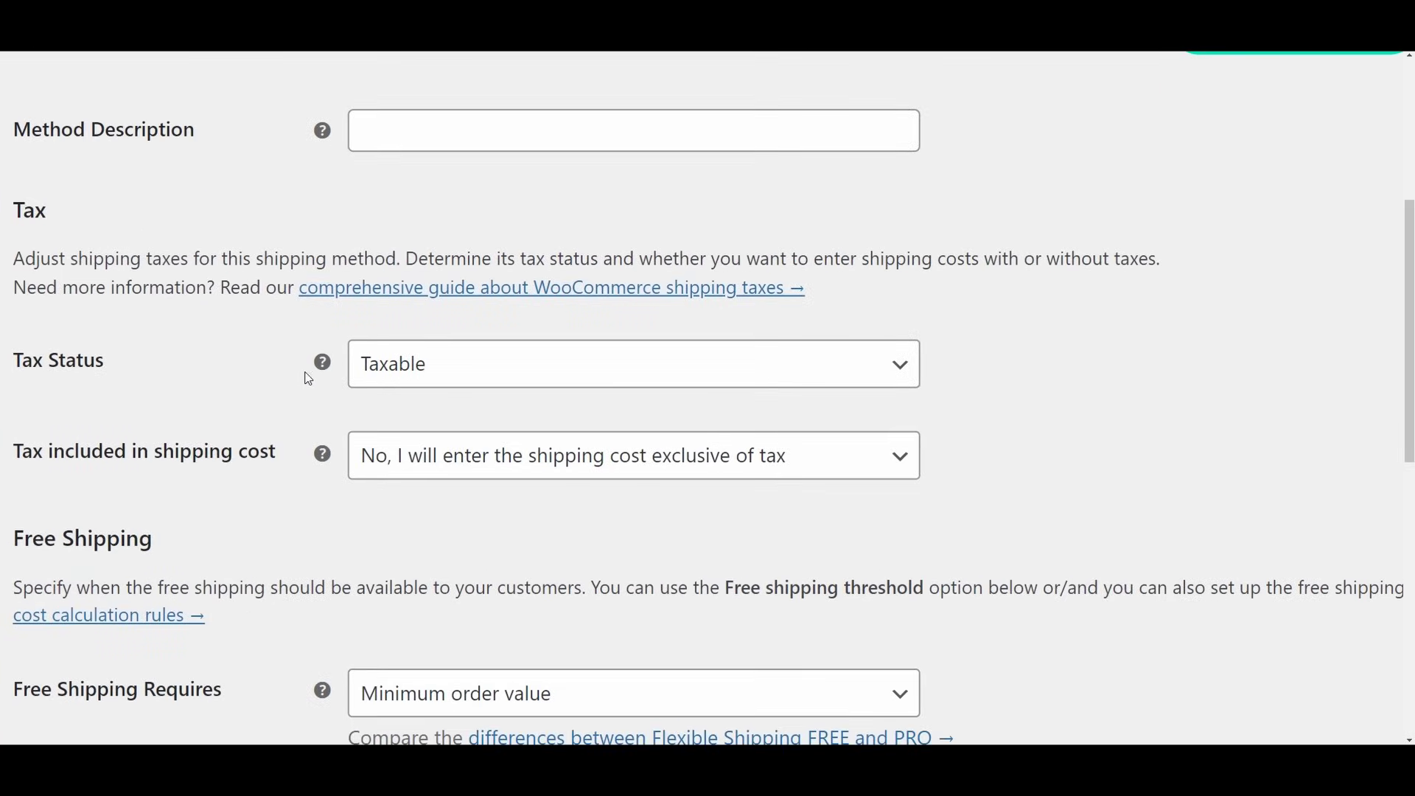
mouse_move(324, 364)
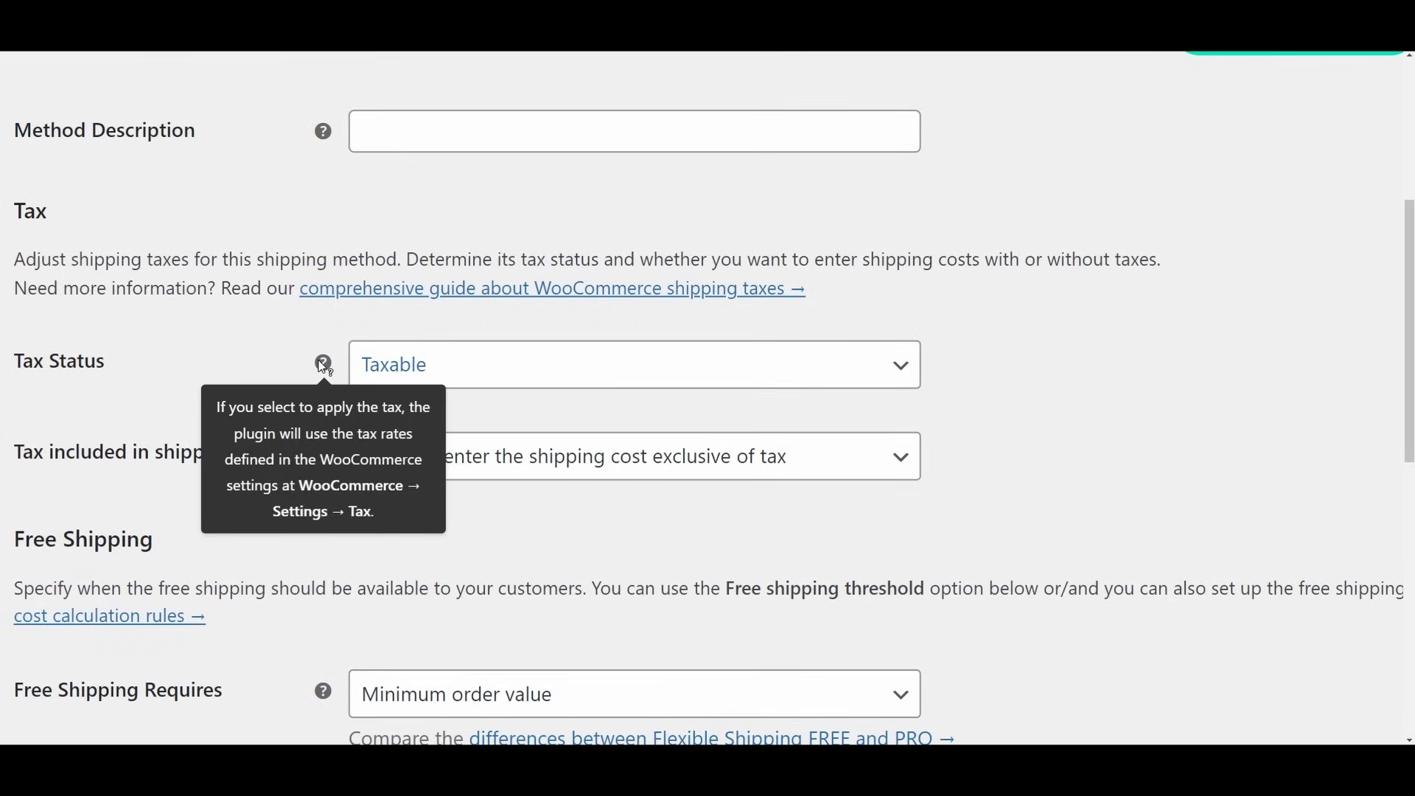
left_click(382, 363)
left_click(385, 362)
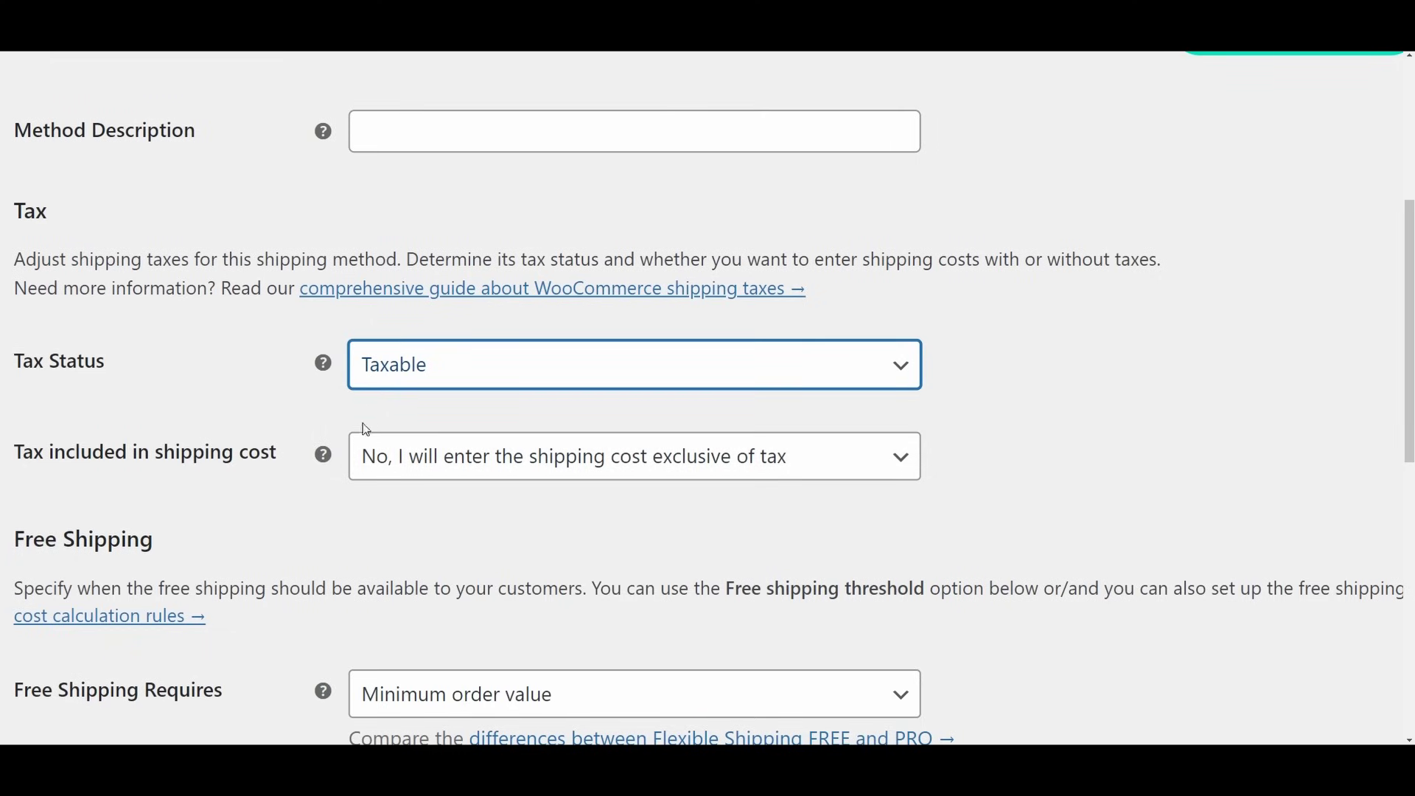
mouse_move(333, 461)
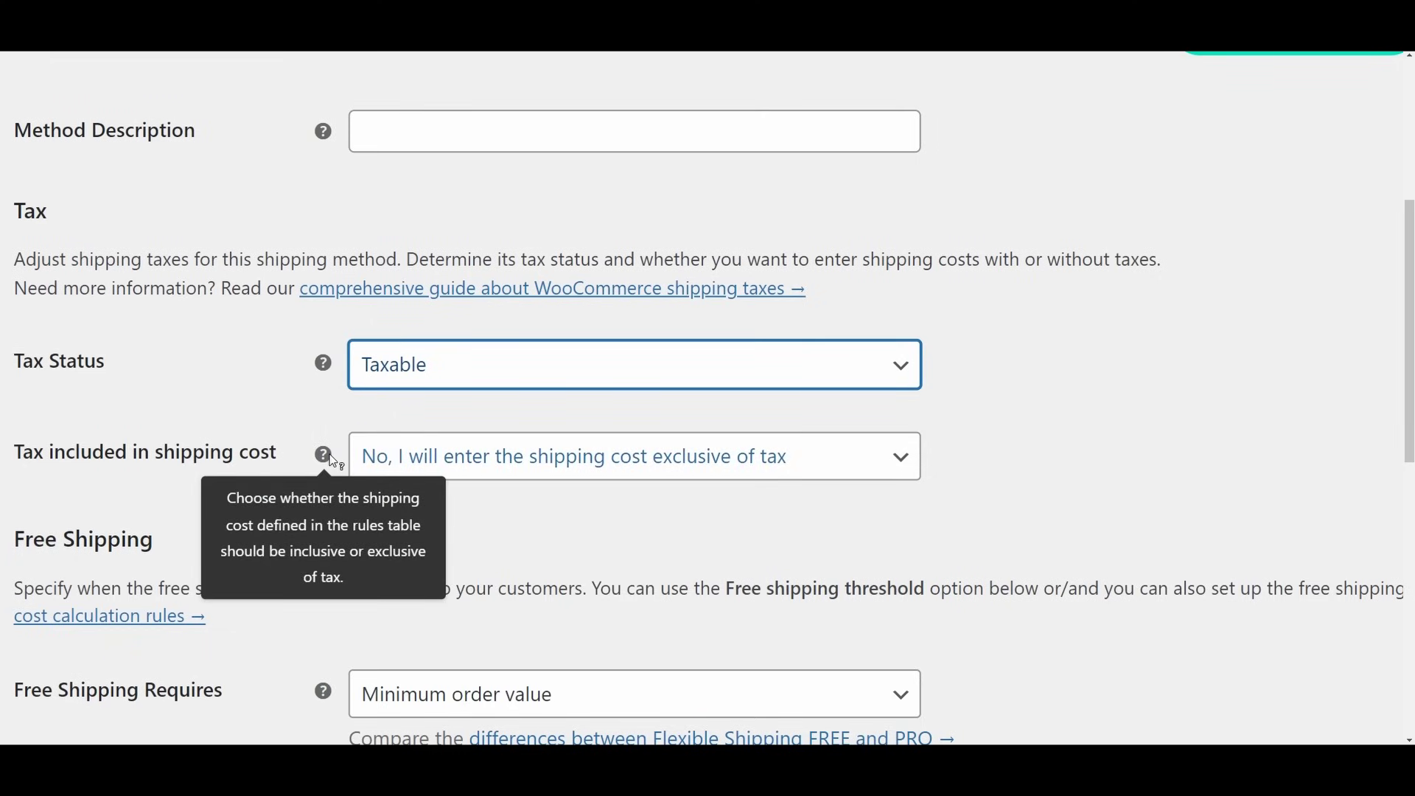
left_click(378, 455)
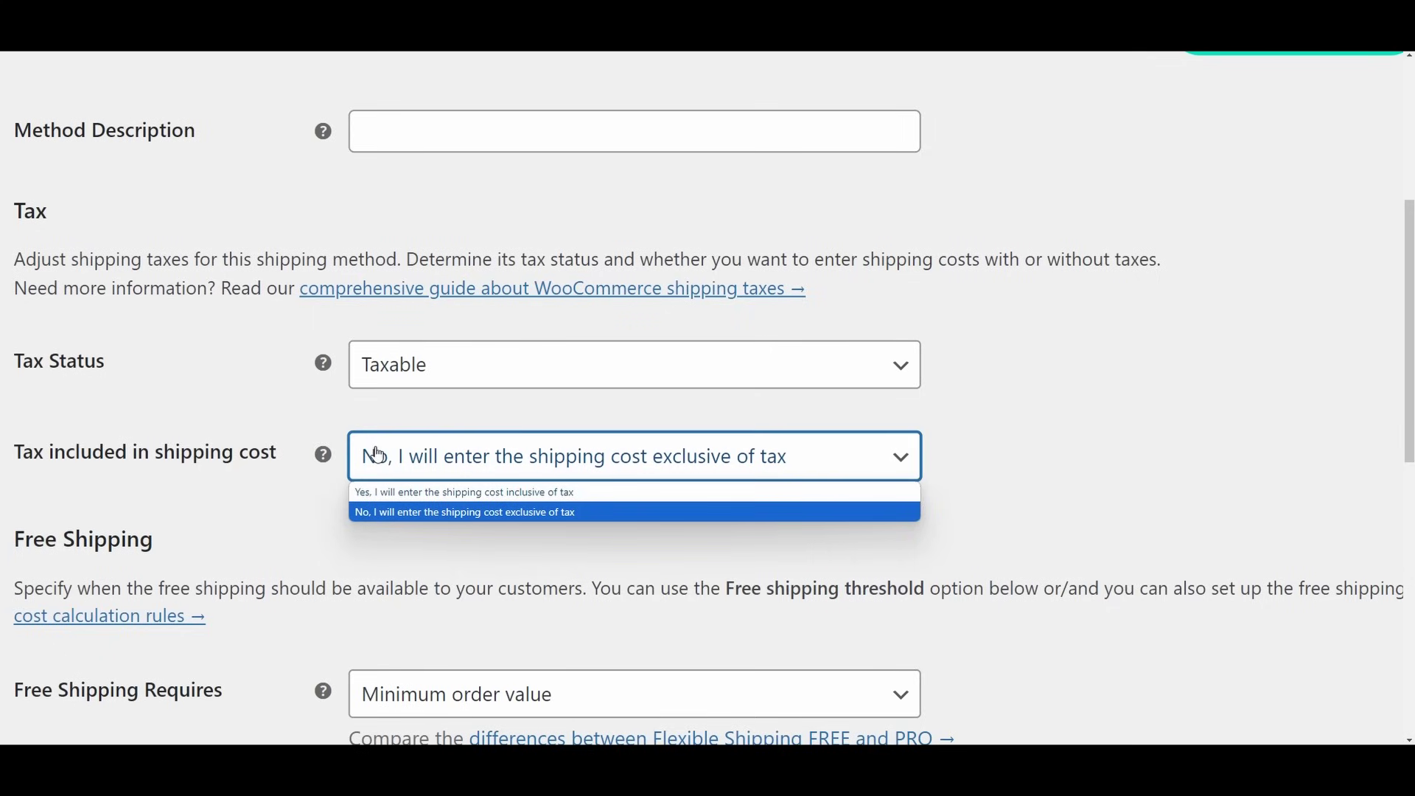
left_click(378, 454)
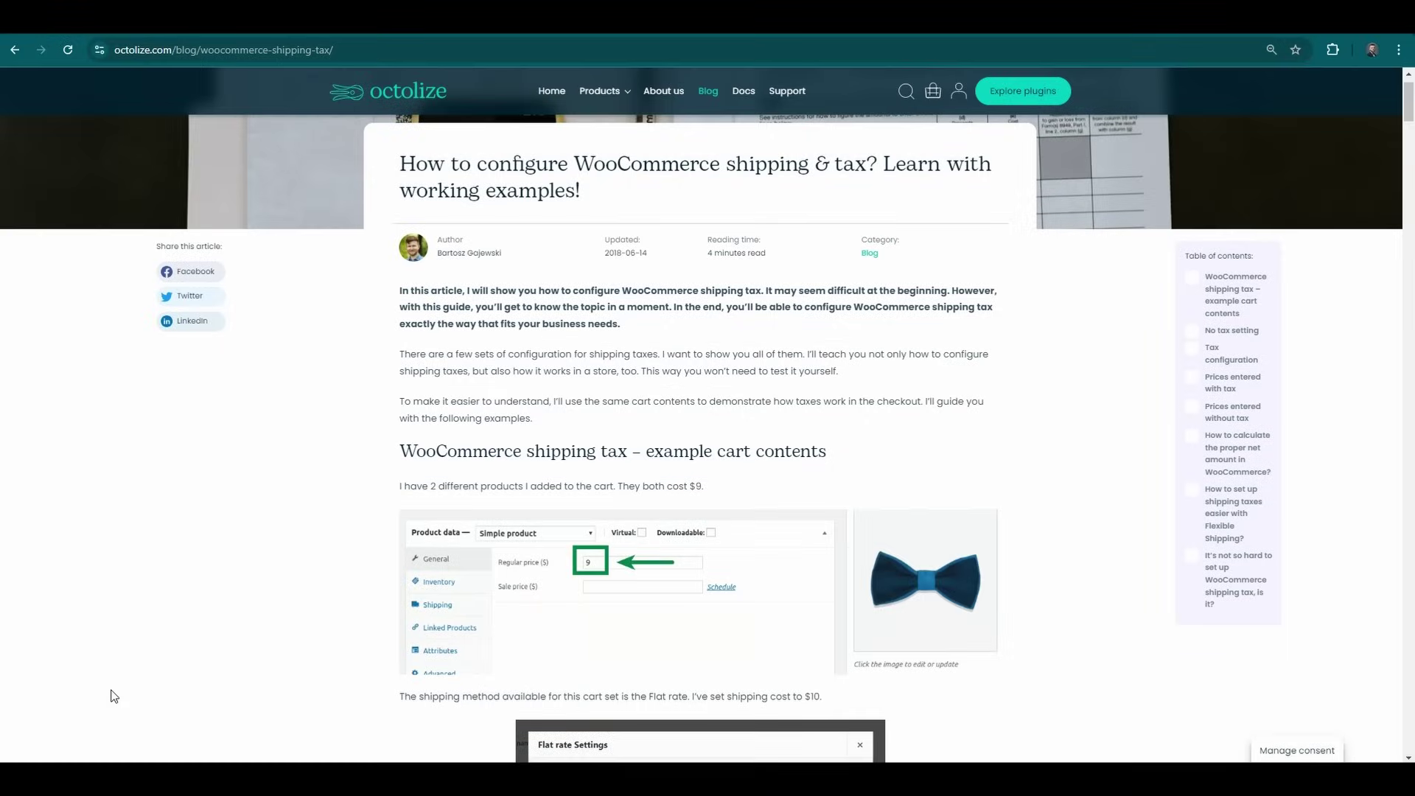
Scroll through the Octolize blog article on WooCommerce shipping and tax.
scroll(111, 691, "down", 3)
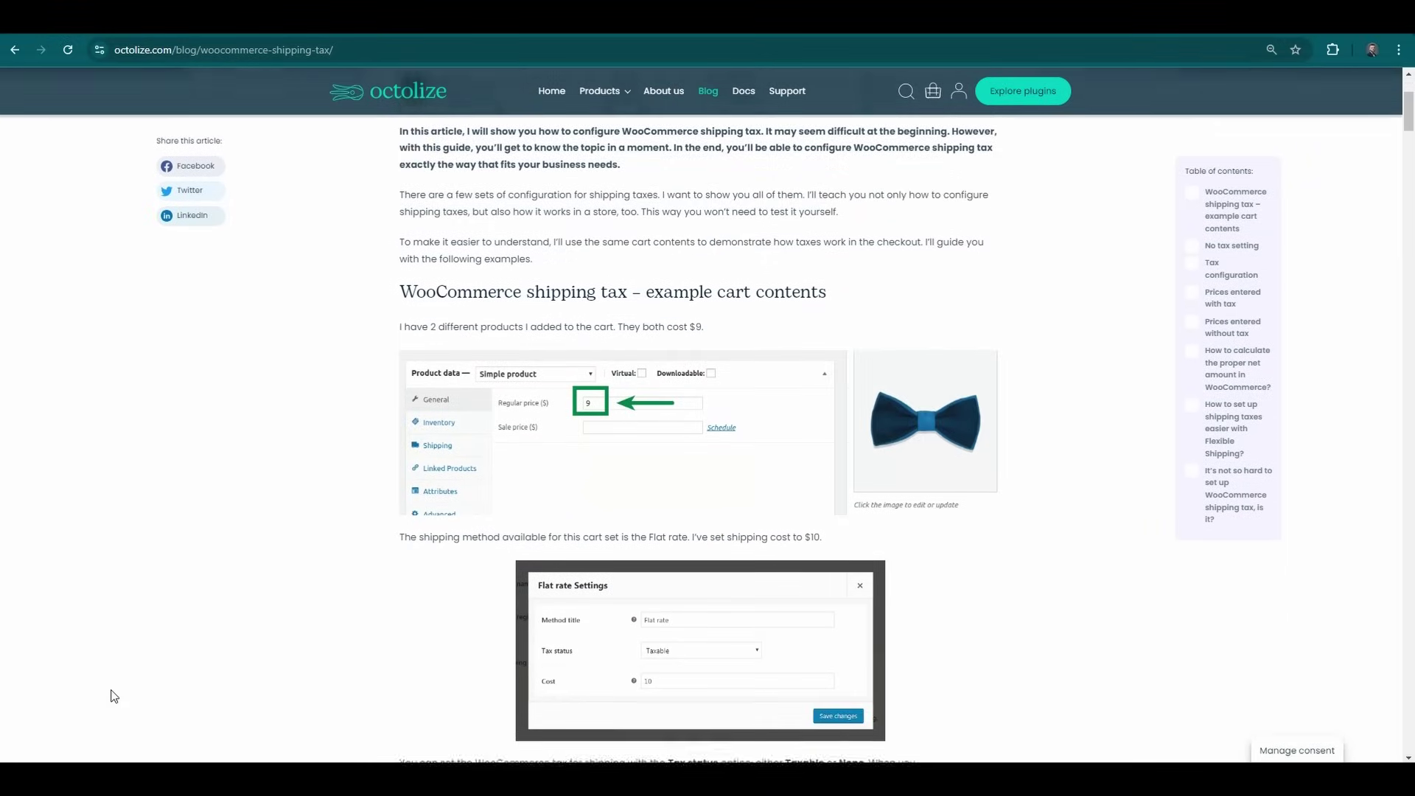
scroll(111, 691, "down", 4)
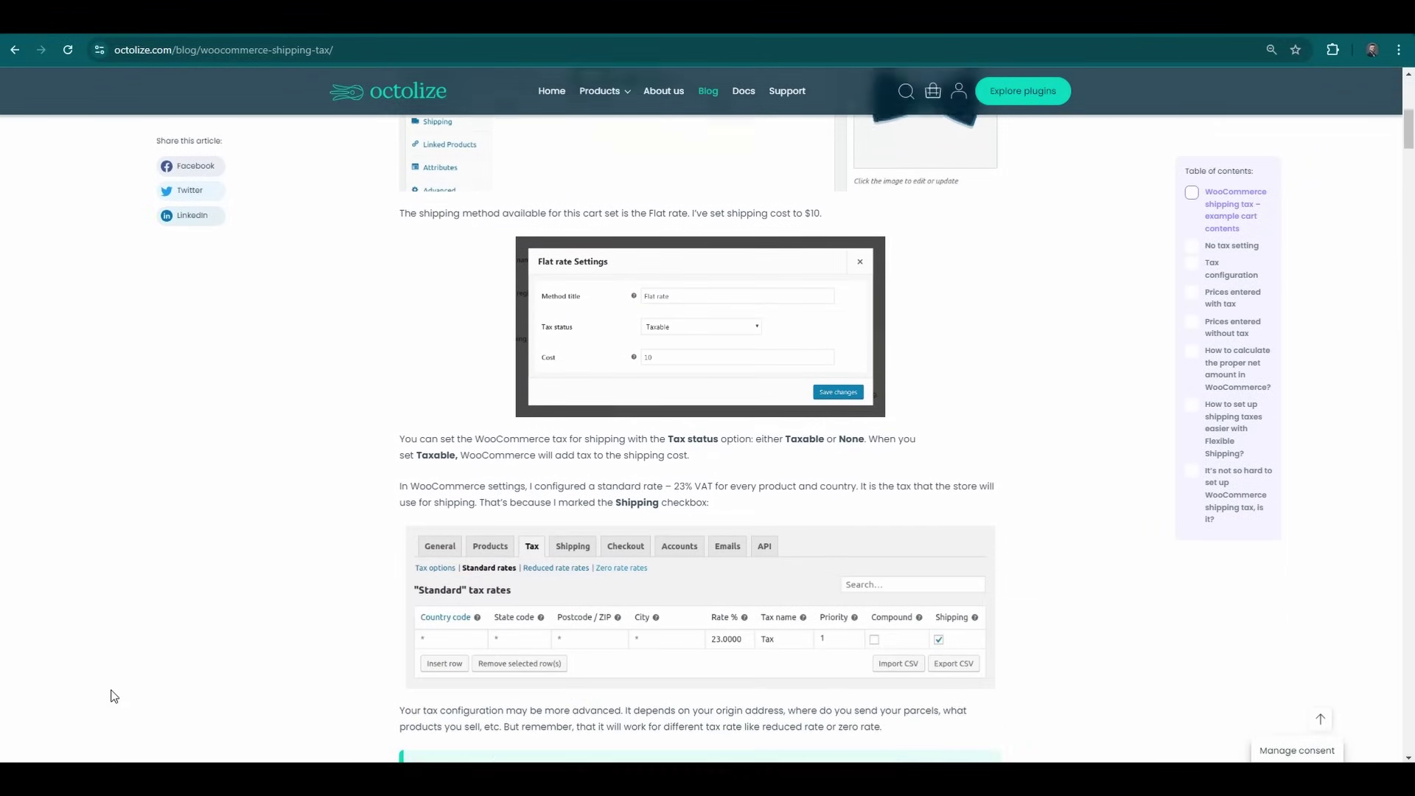
scroll(112, 691, "down", 3)
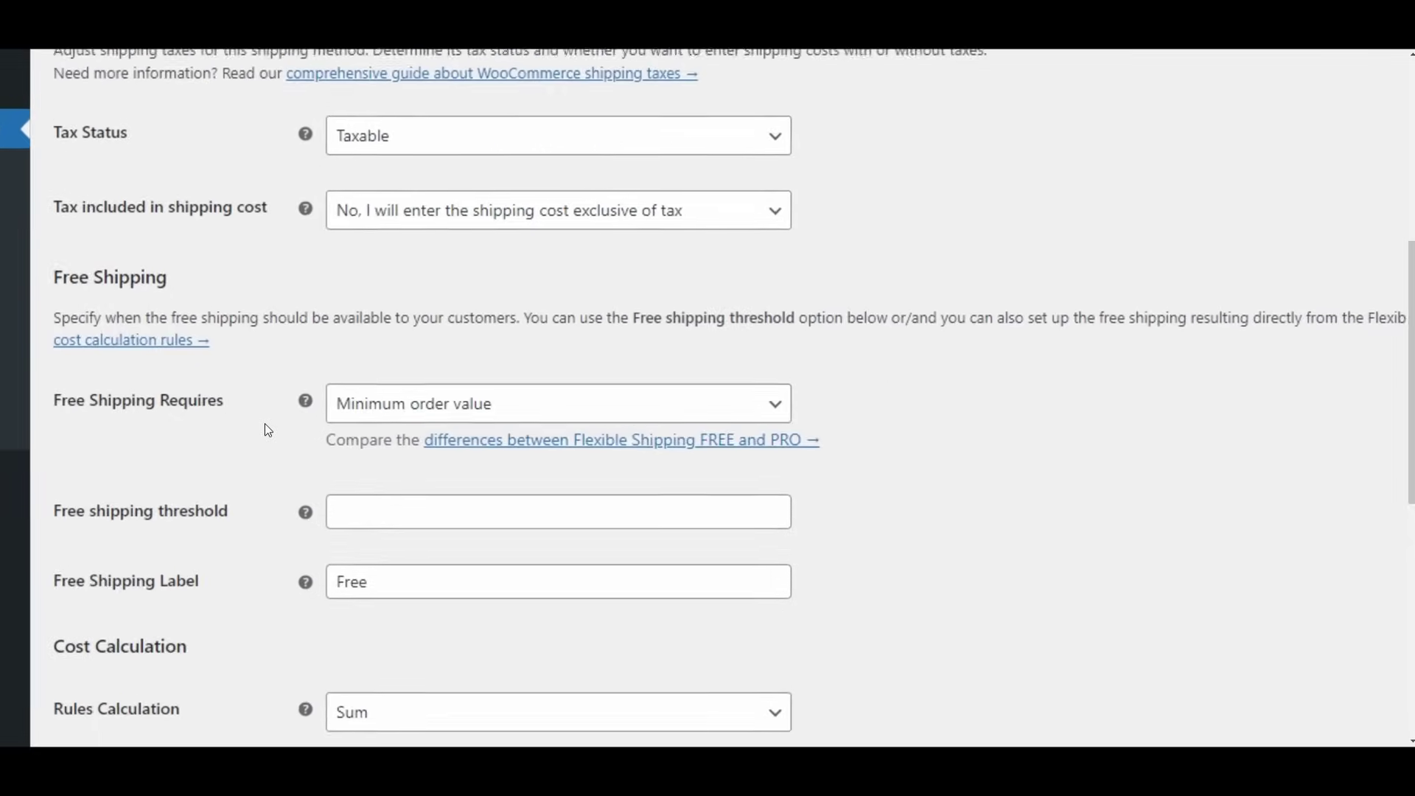
Keep Minimum order value as the free shipping condition and set its threshold to 100.
mouse_move(308, 407)
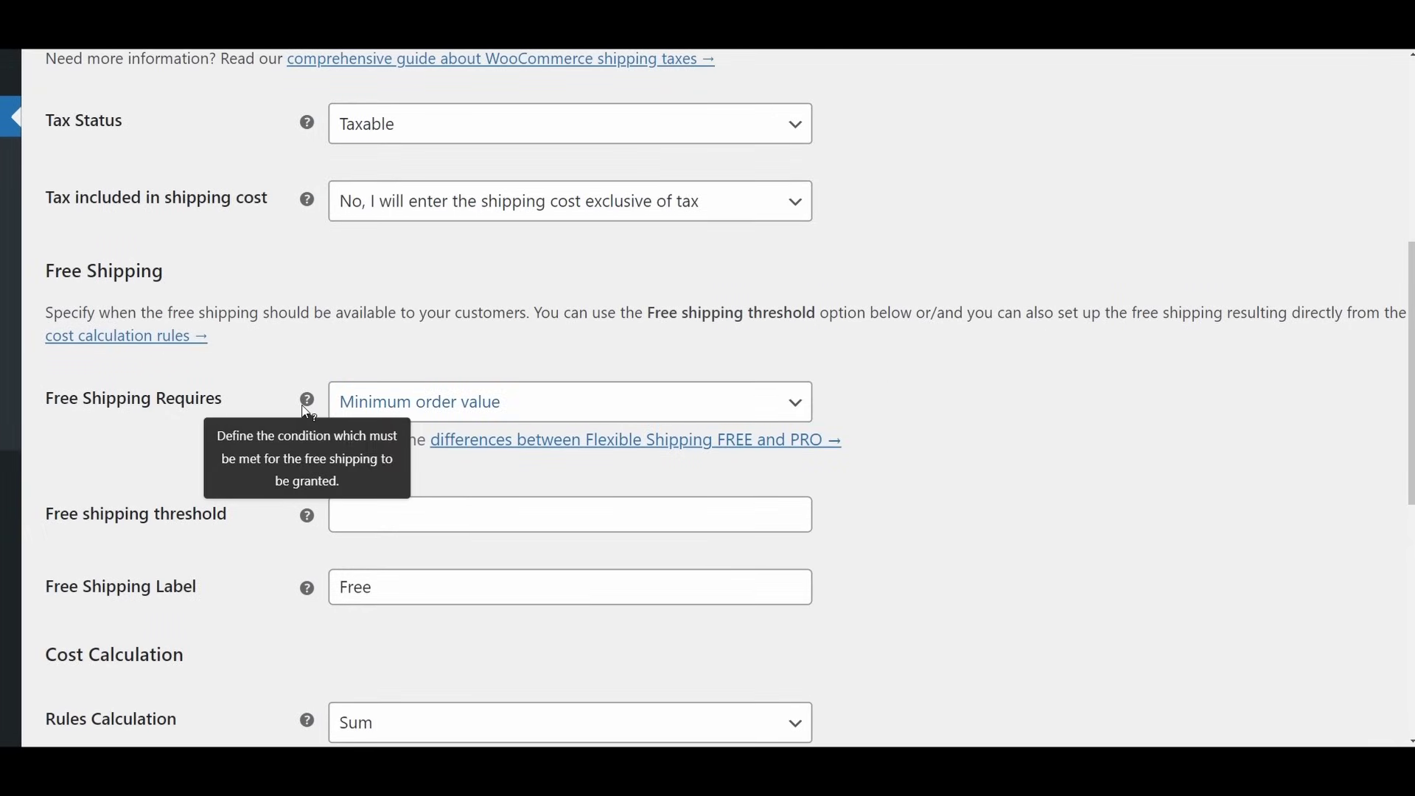
left_click(354, 395)
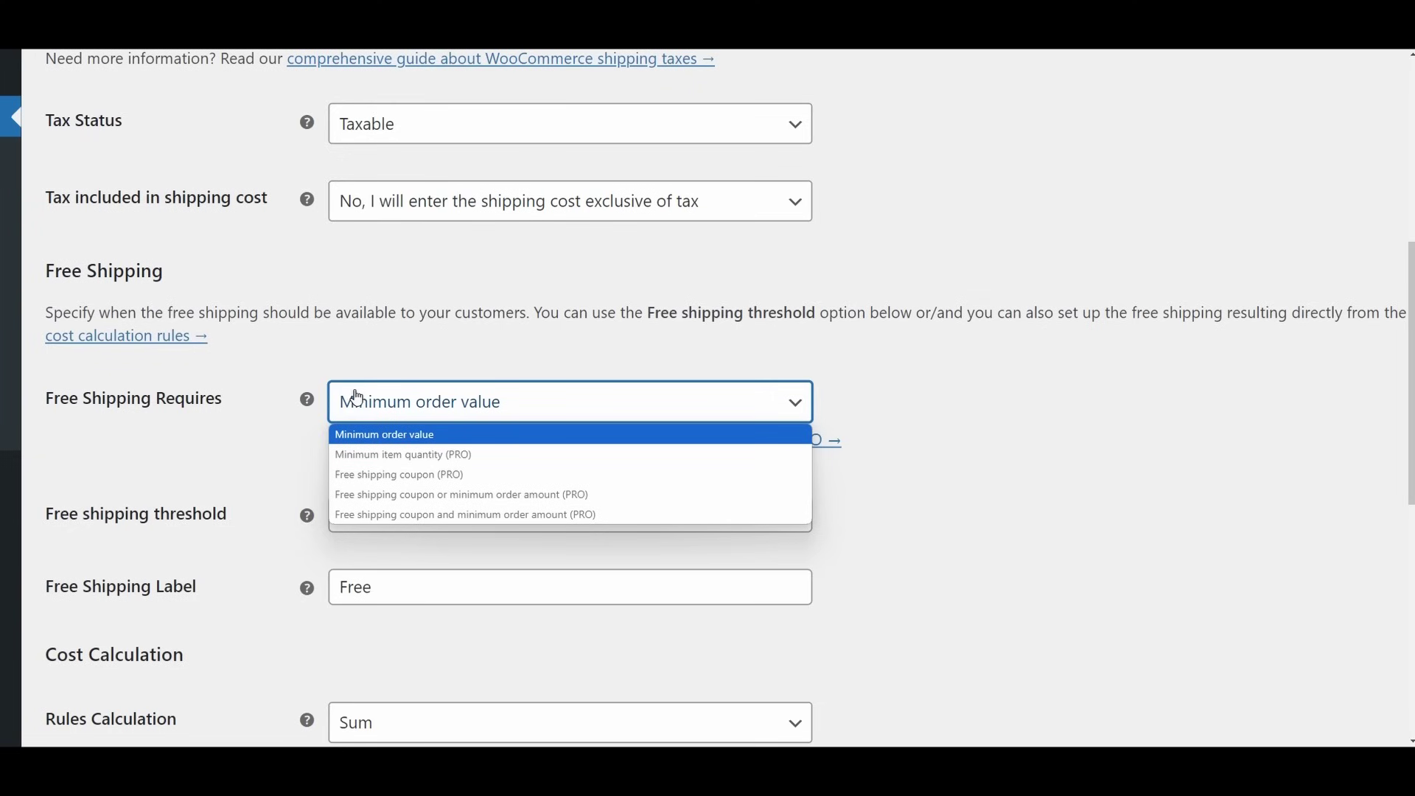
left_click(357, 398)
mouse_move(313, 518)
scroll(314, 518, "down", 3)
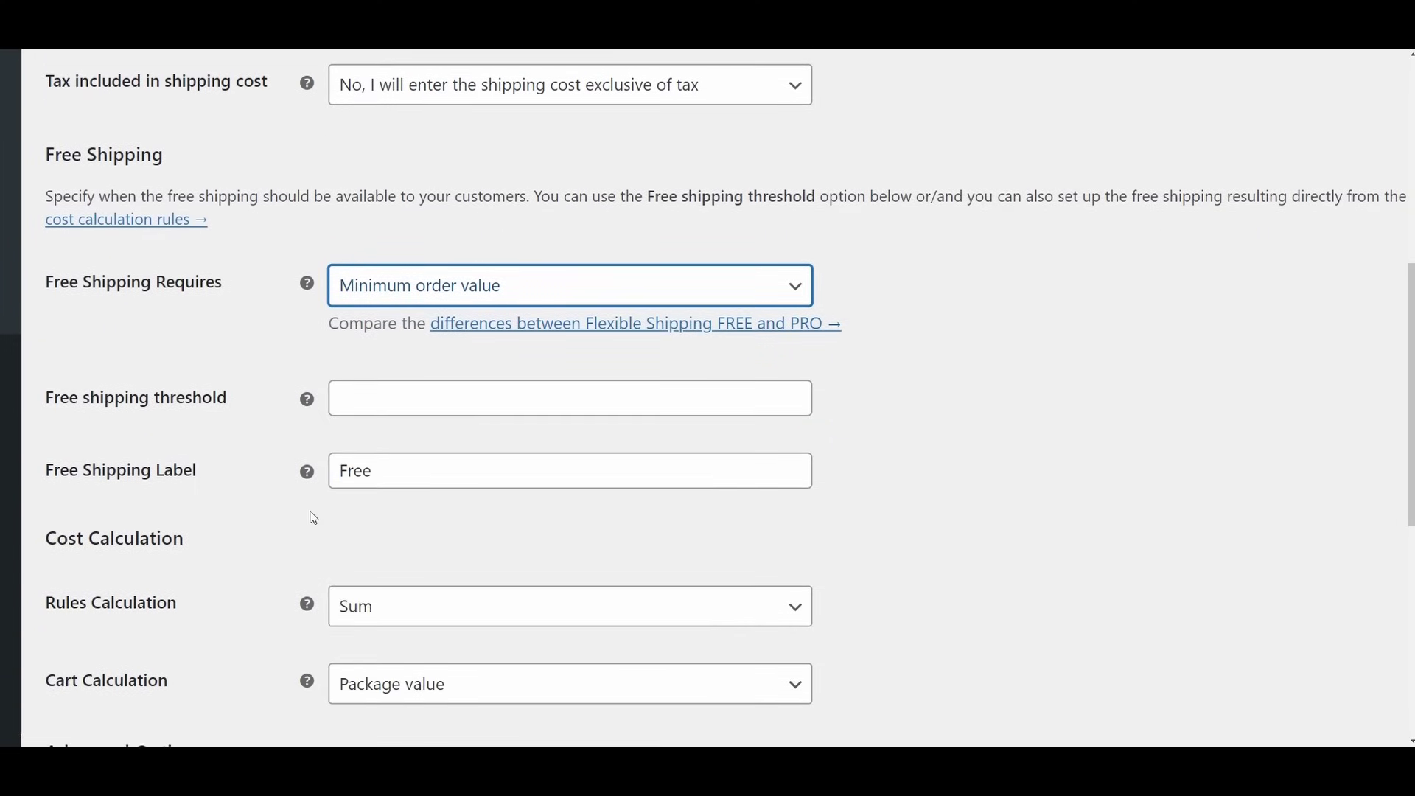
left_click(382, 398)
type("100")
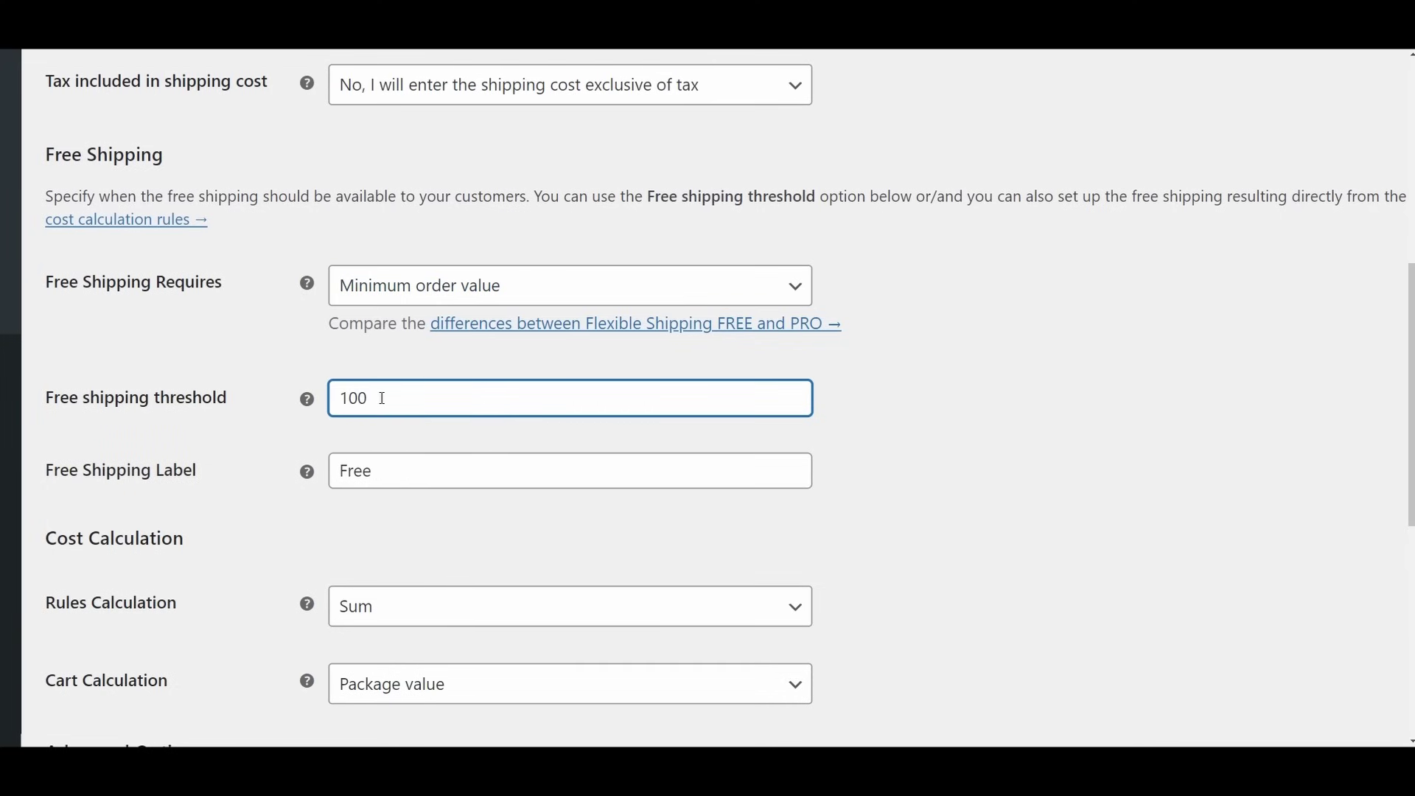
left_click(357, 427)
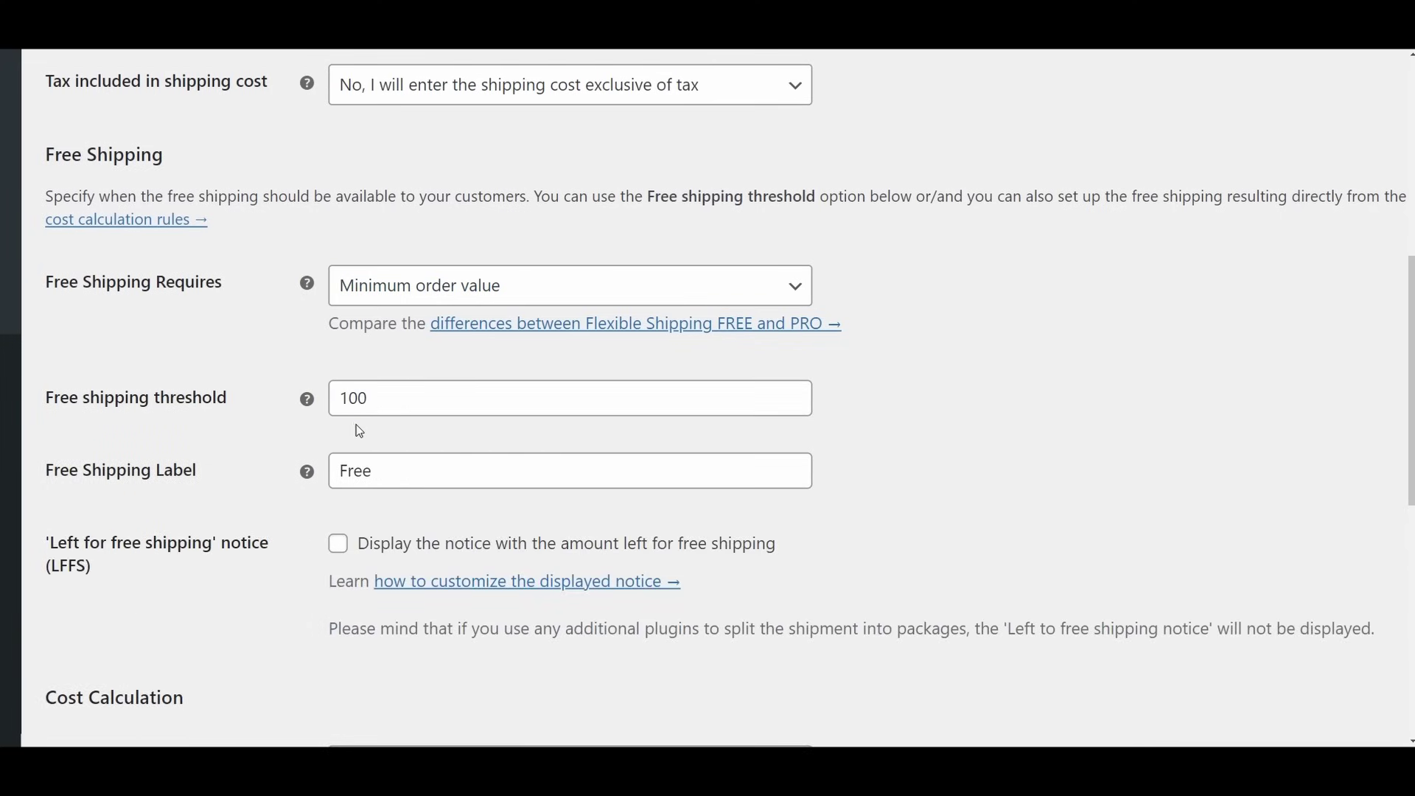
Edit the free shipping label to read 'Free Shipping!'.
scroll(359, 431, "down", 1)
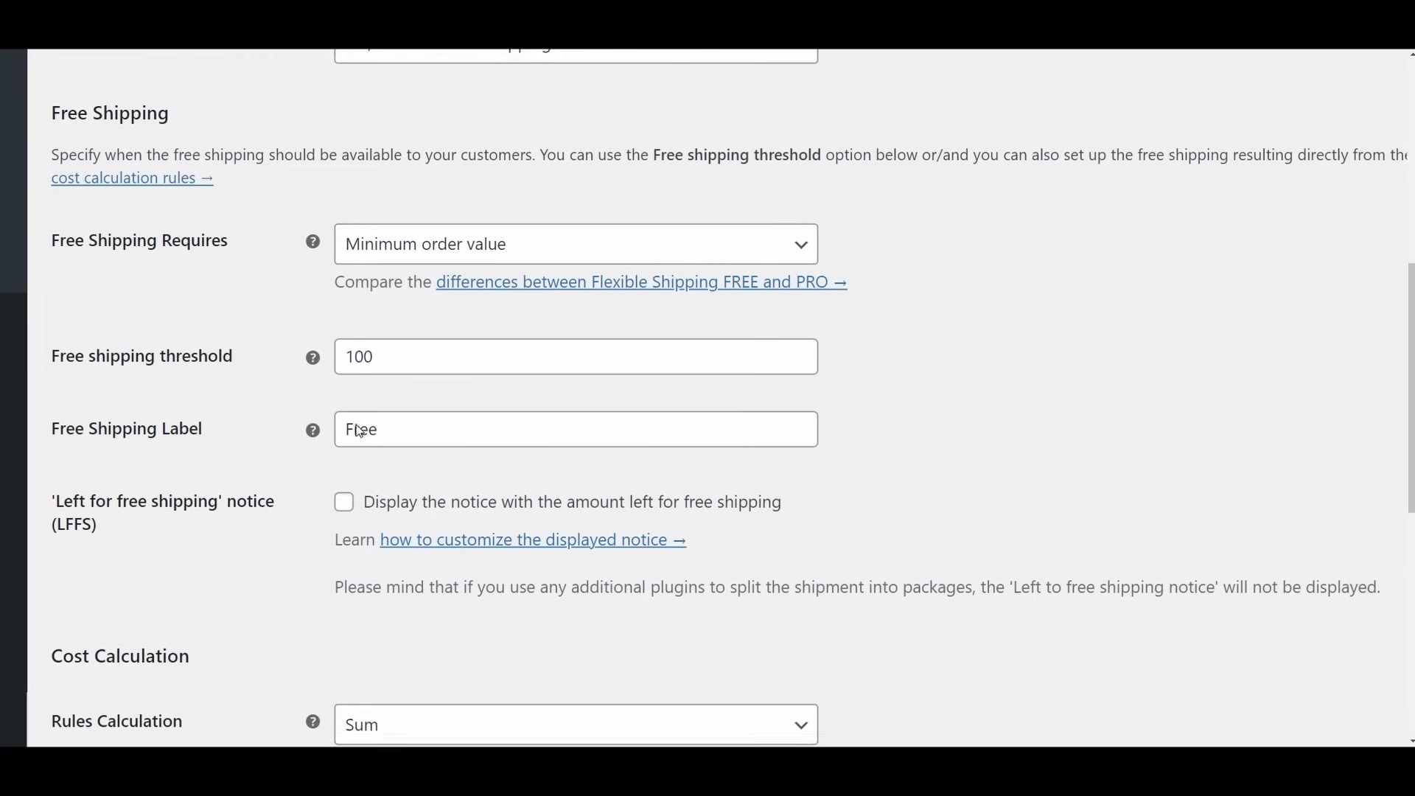
left_click(406, 433)
type("S")
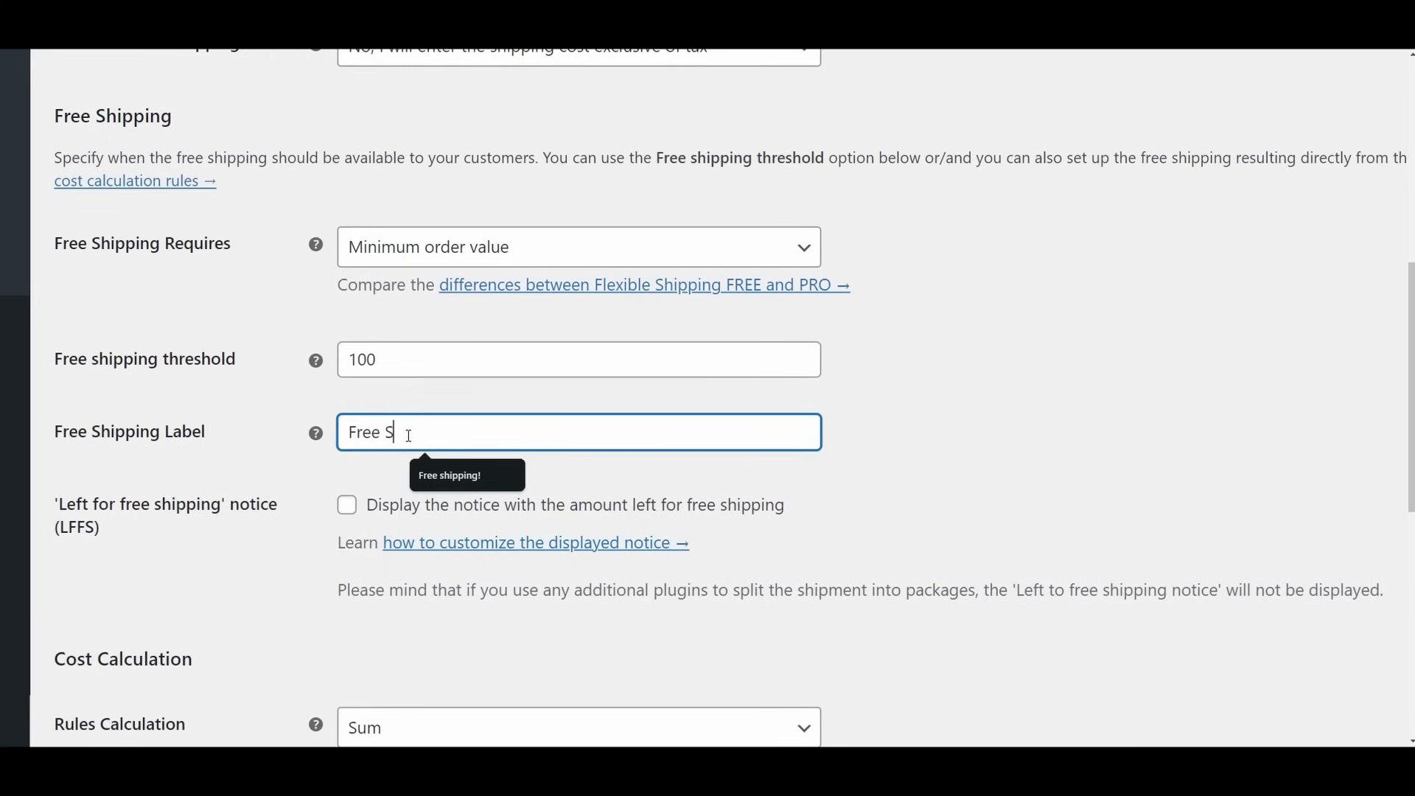
type("hipping!")
left_click(338, 481)
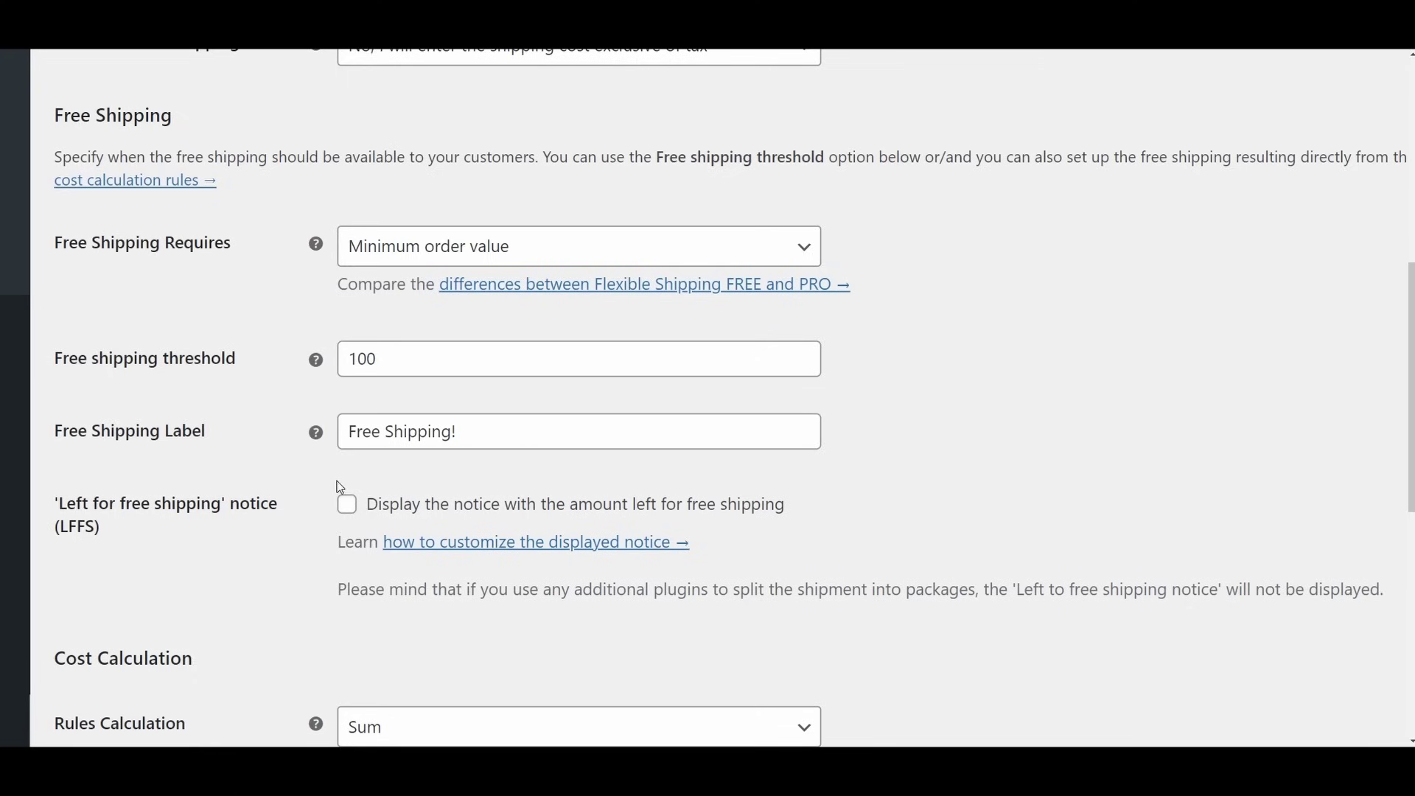
Enable the 'Display the Left for free shipping progress bar' option.
scroll(340, 487, "down", 1)
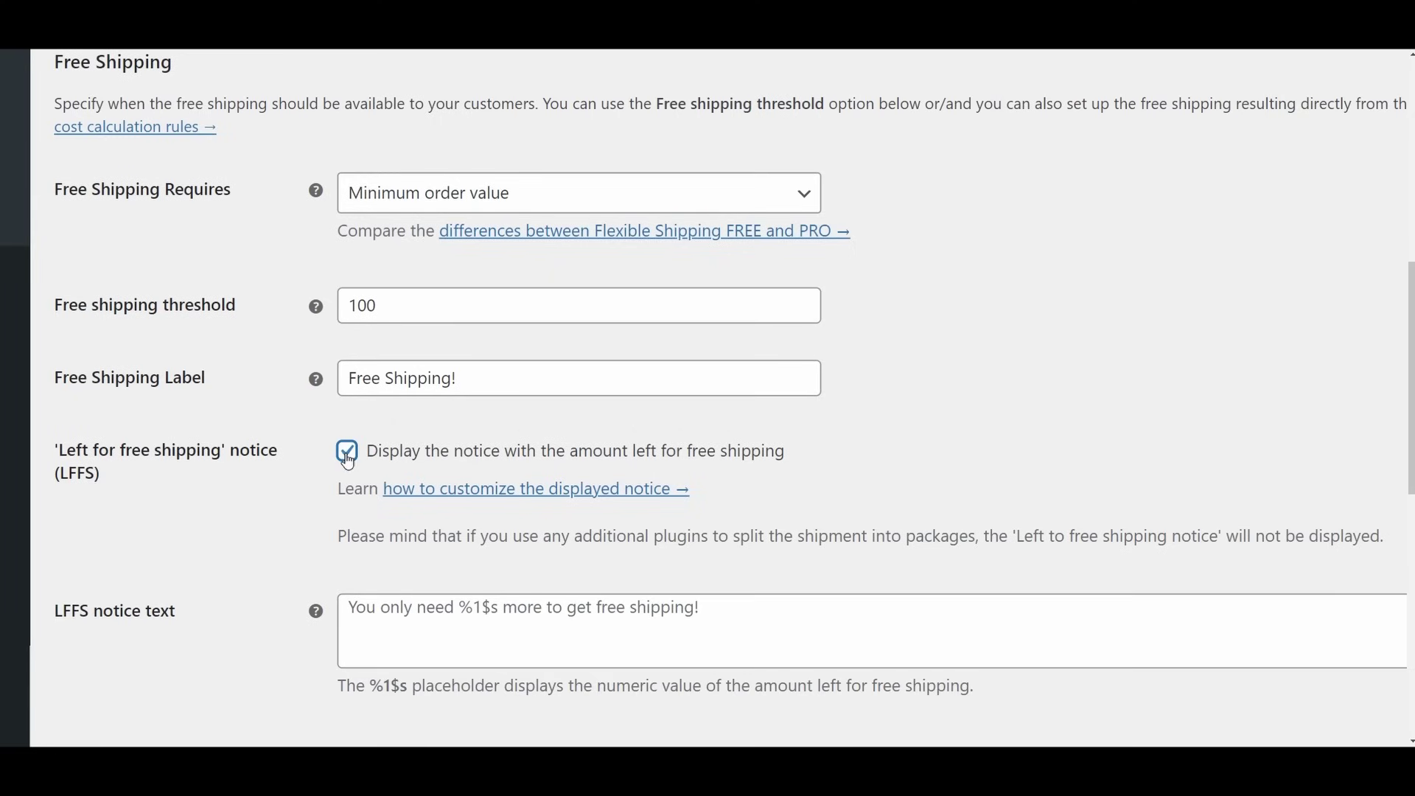
scroll(354, 508, "down", 1)
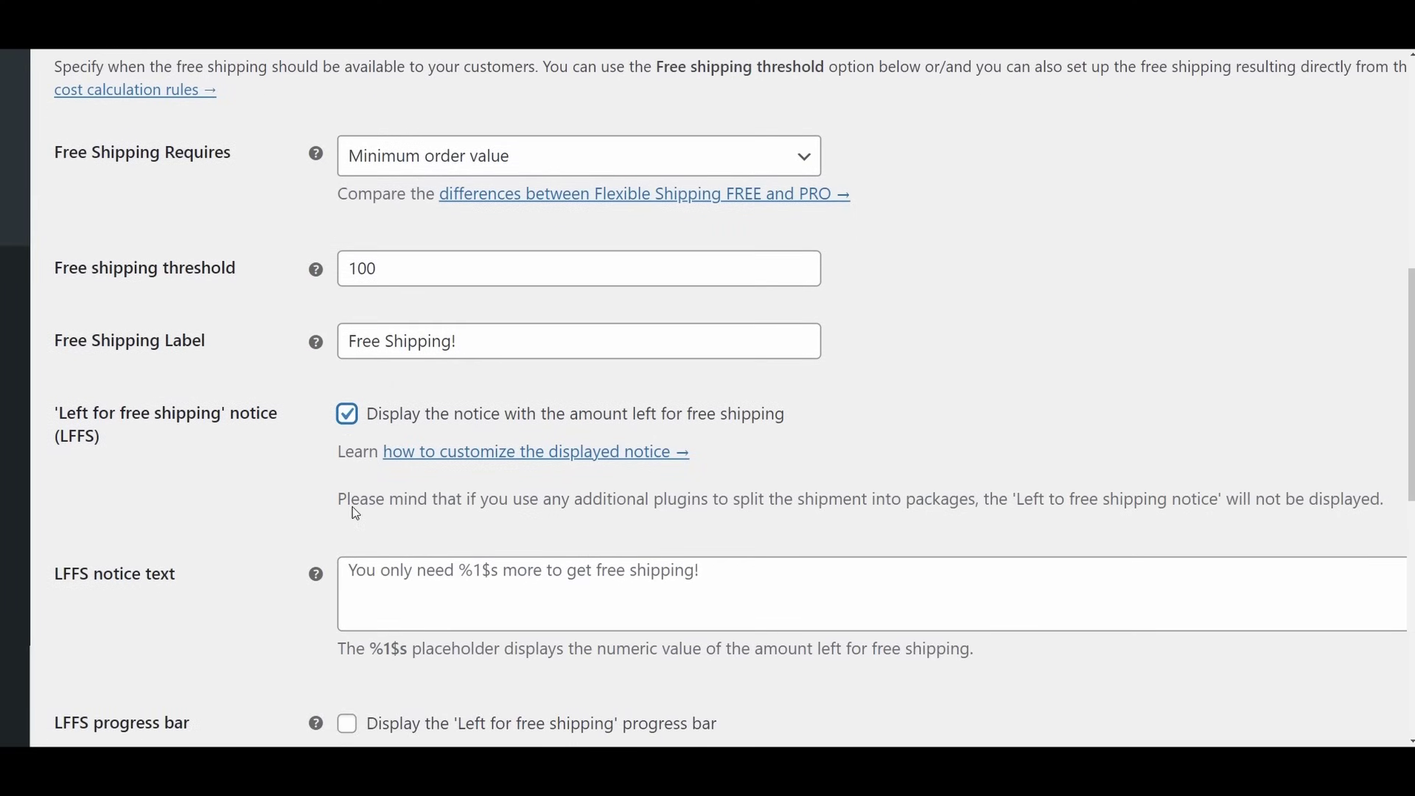
scroll(353, 507, "down", 1)
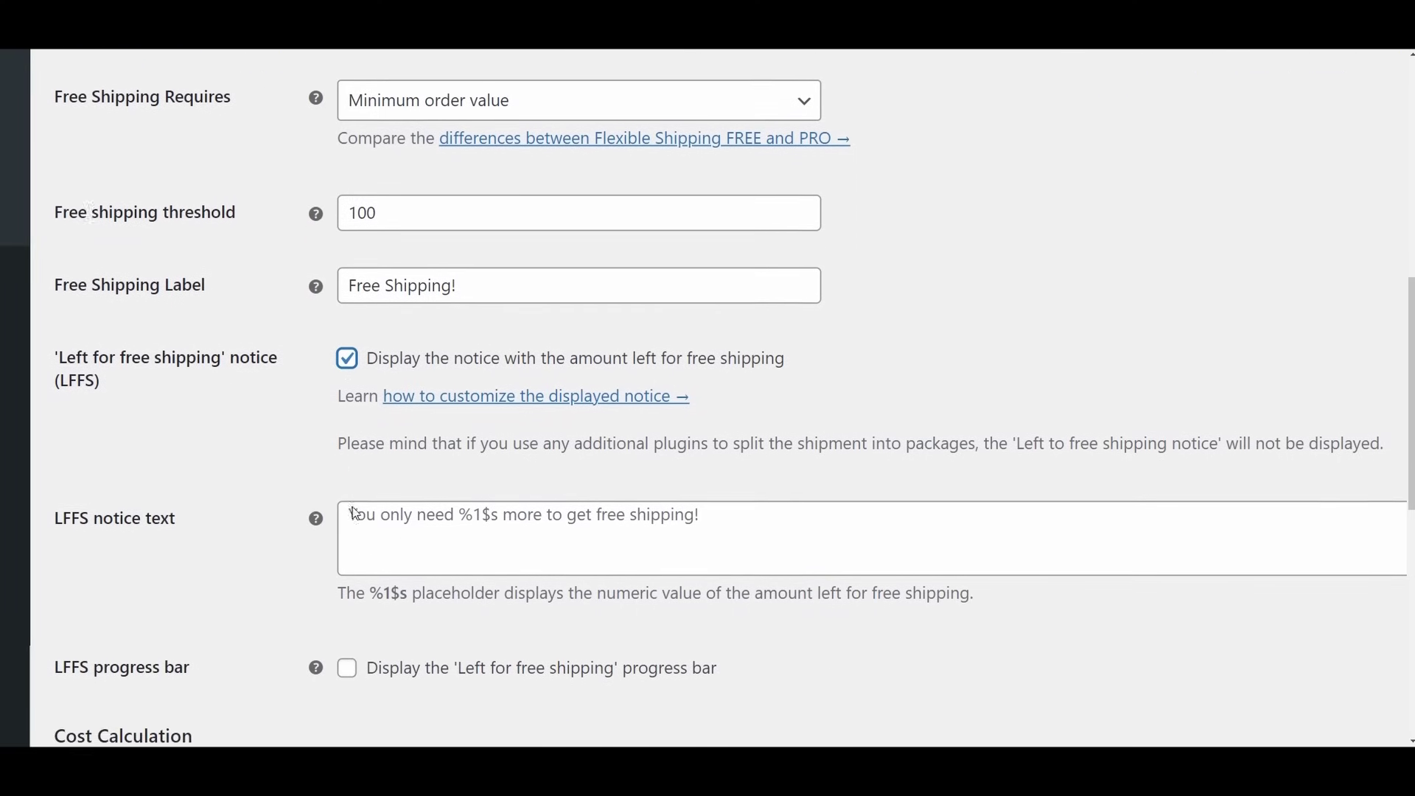
scroll(355, 514, "down", 1)
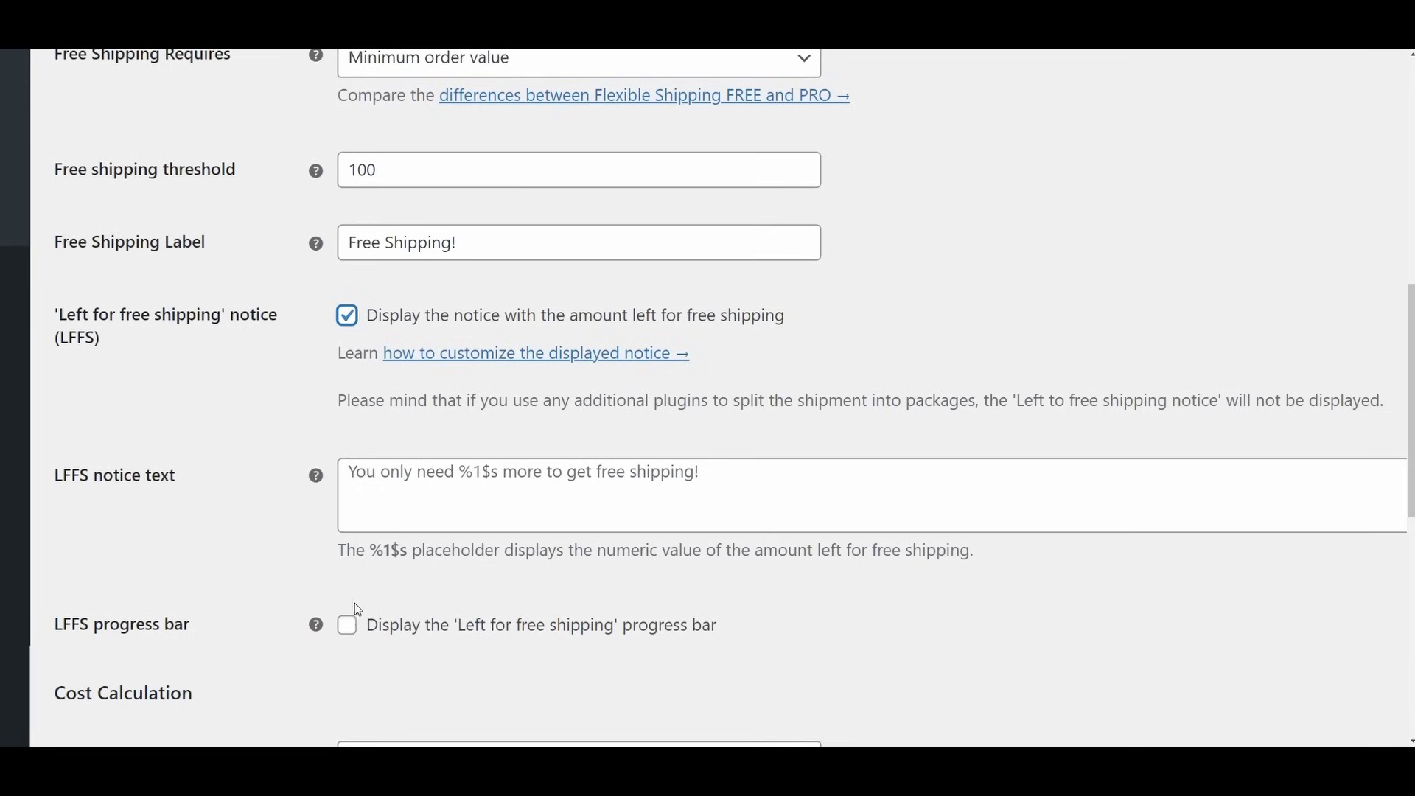
left_click(348, 625)
scroll(353, 628, "down", 1)
scroll(353, 628, "down", 1)
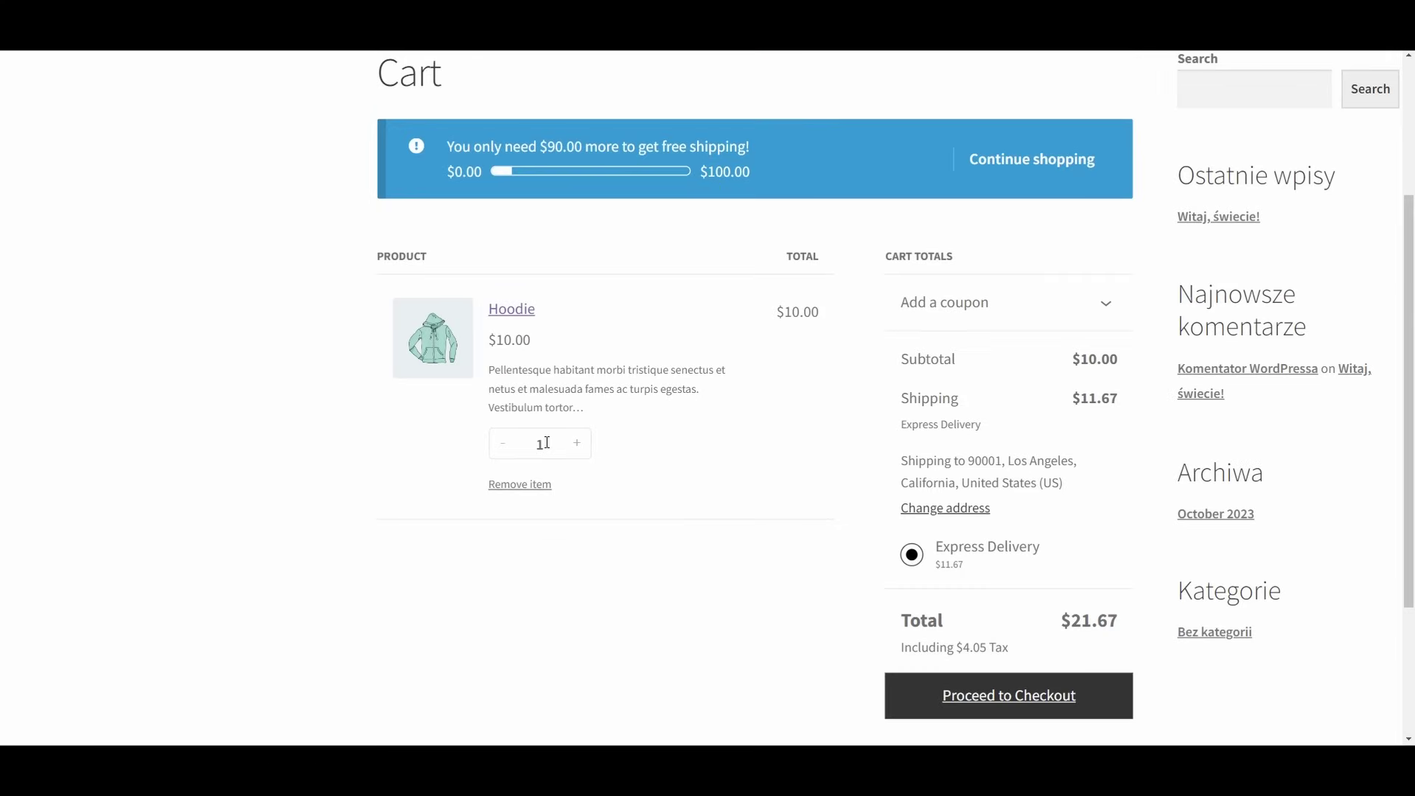
Add a 1 to the Hoodie quantity field so the cart holds 11 Hoodies.
left_click(547, 442)
type("1")
left_click(715, 447)
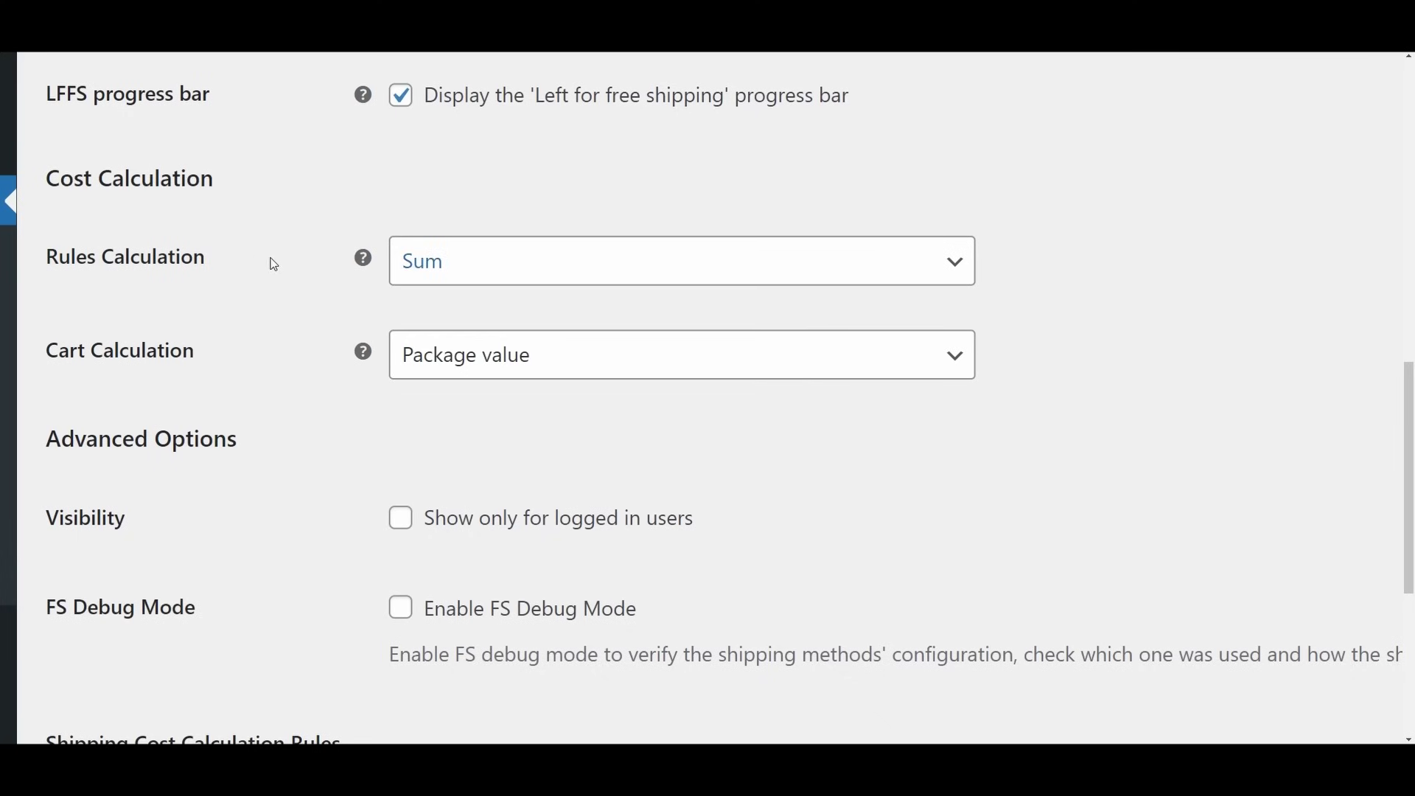
Leave Rules Calculation at Sum and change Cart Calculation to Cart value.
mouse_move(364, 259)
left_click(460, 255)
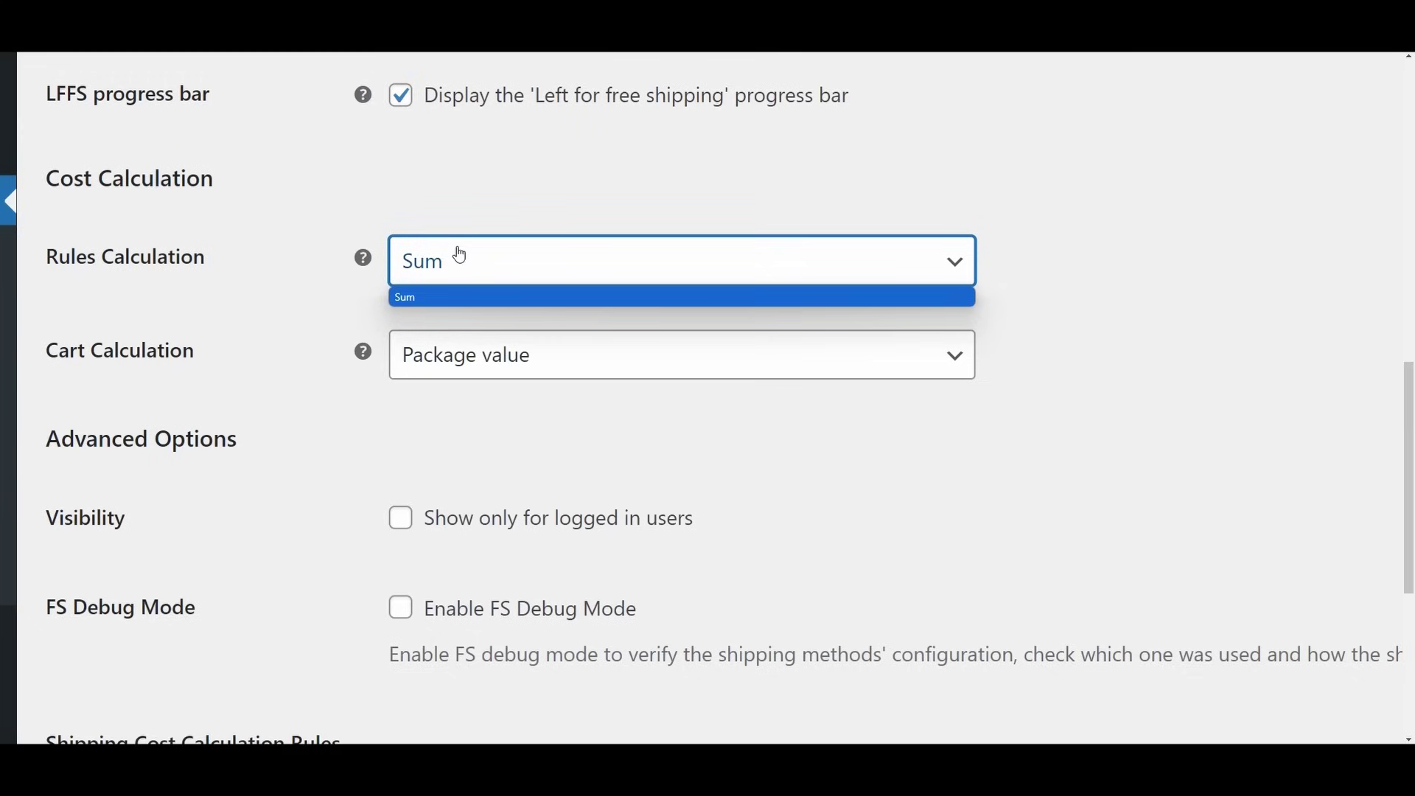
left_click(459, 255)
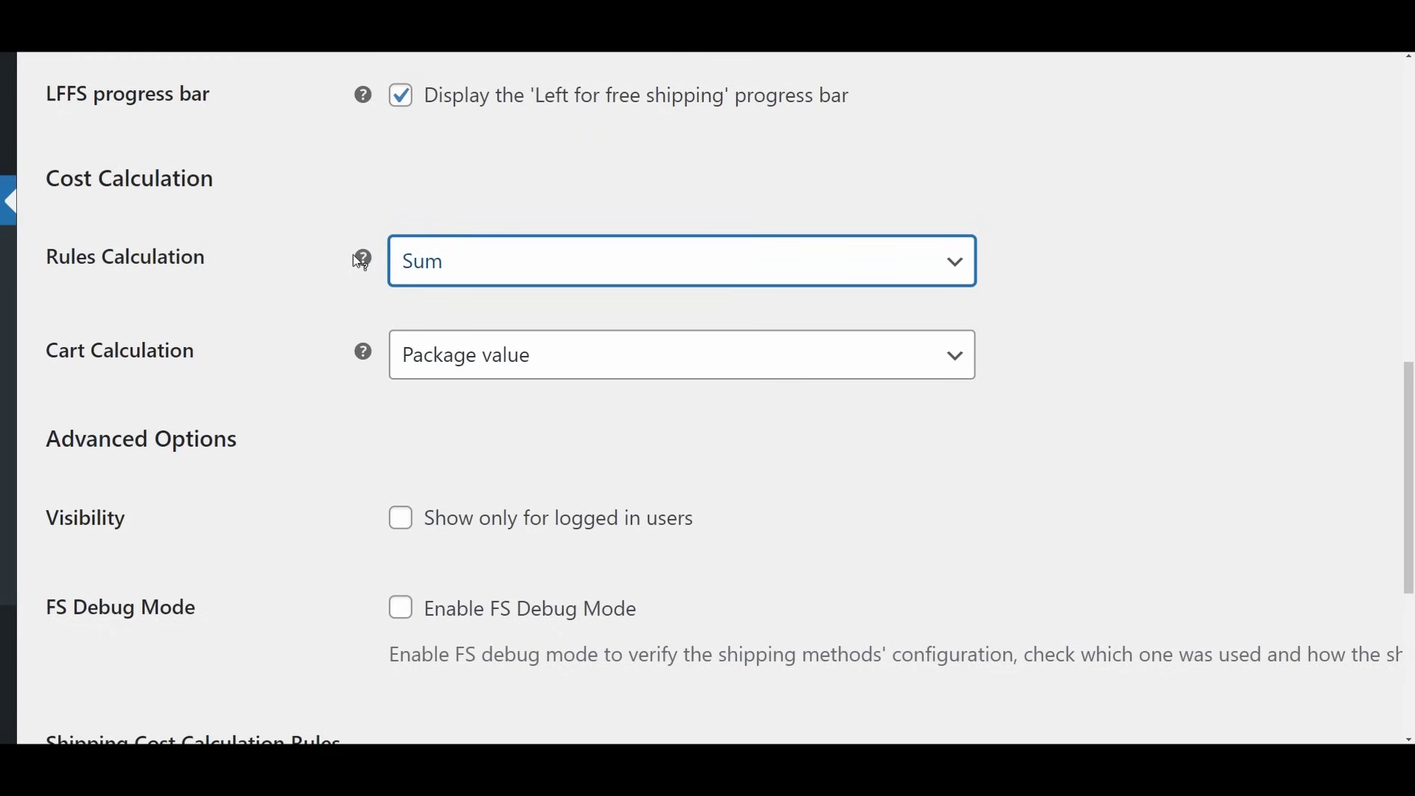
mouse_move(363, 351)
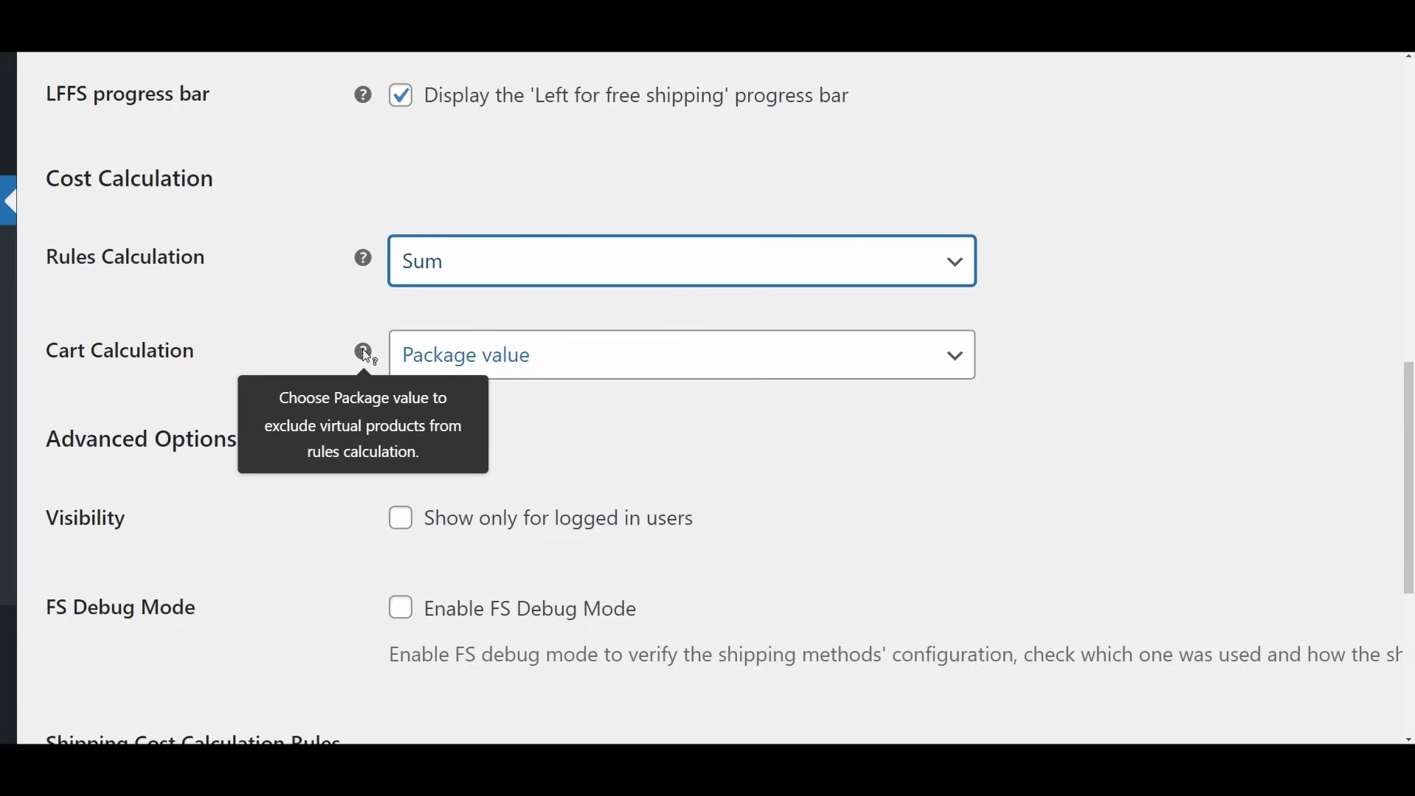
left_click(455, 343)
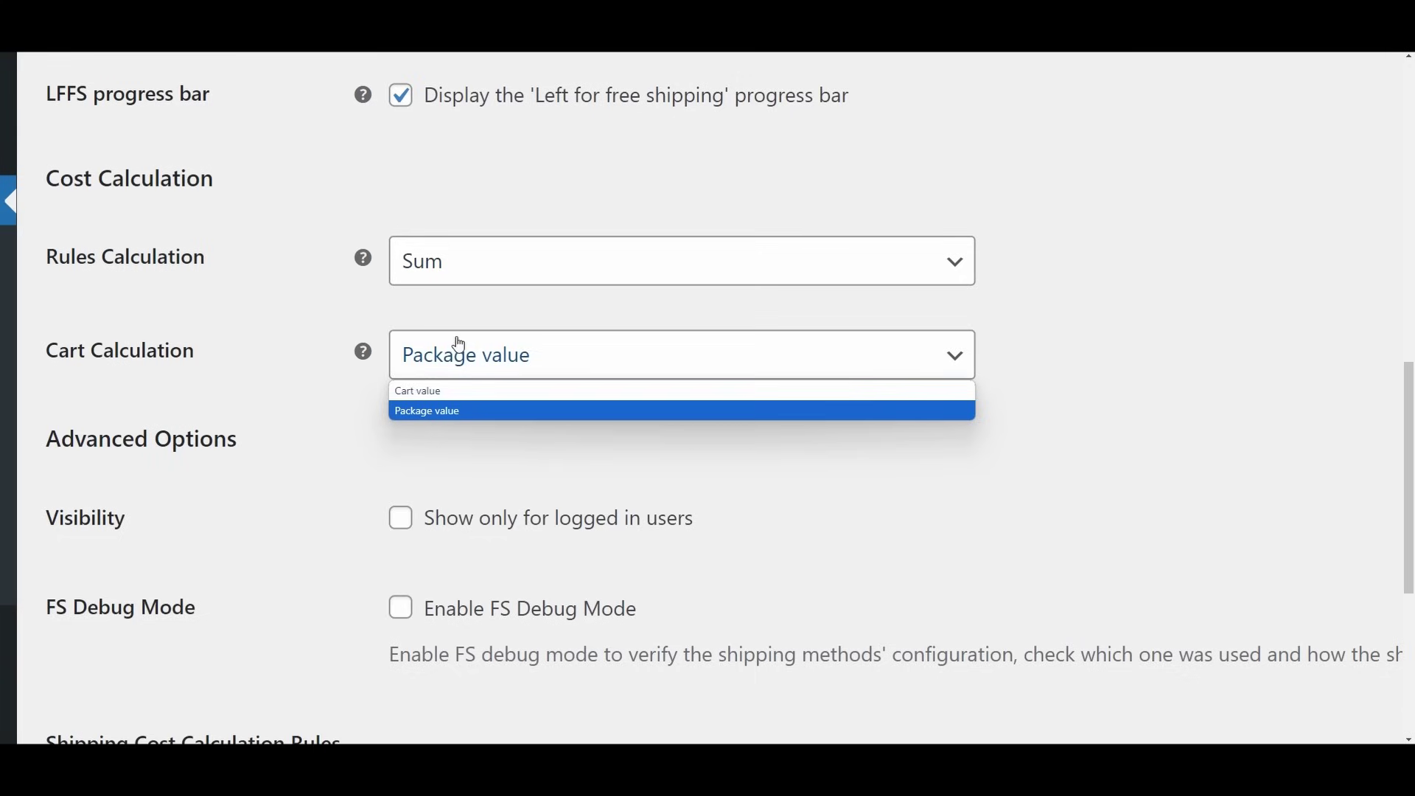
left_click(452, 392)
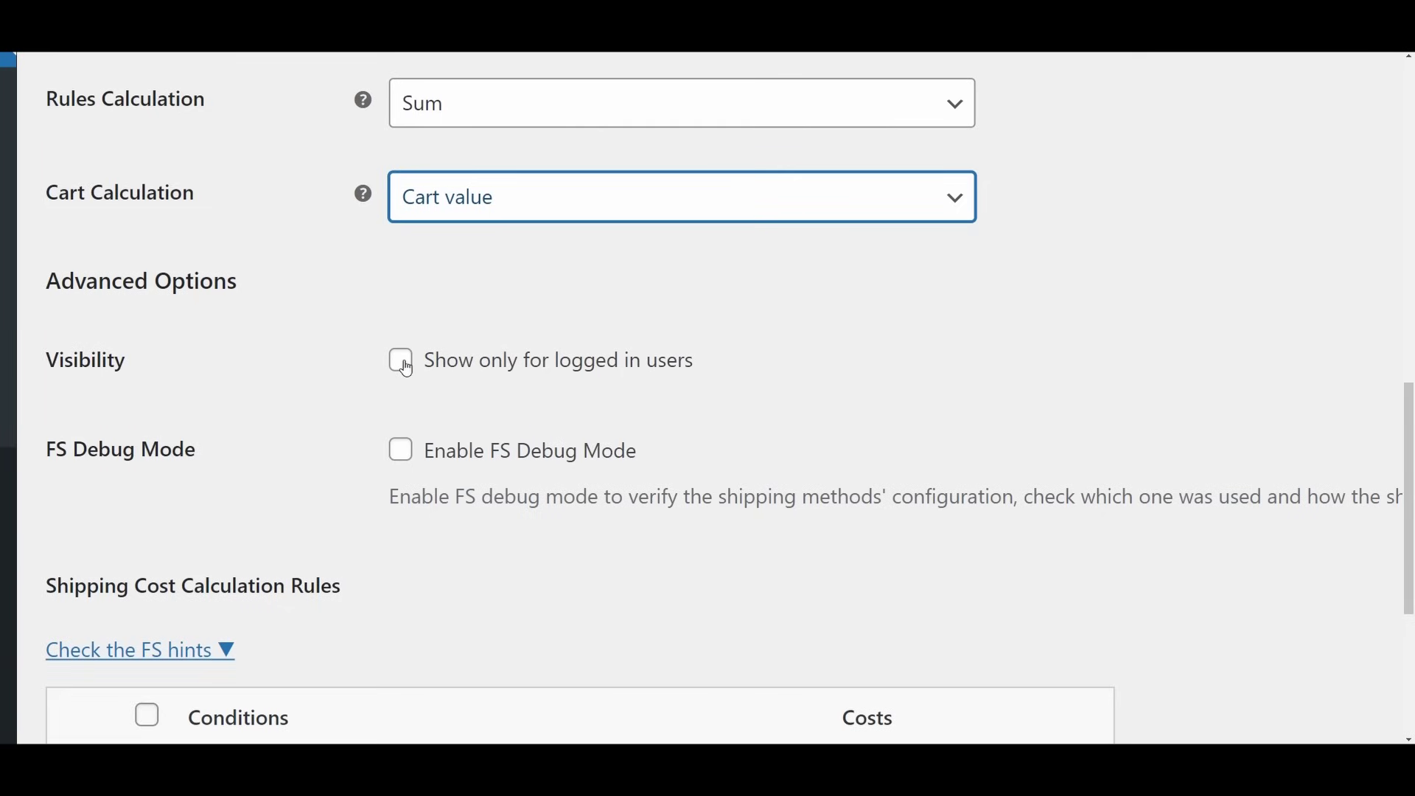
Turn on 'Show only for logged in users' and 'Enable FS Debug Mode' for Express Delivery.
left_click(405, 366)
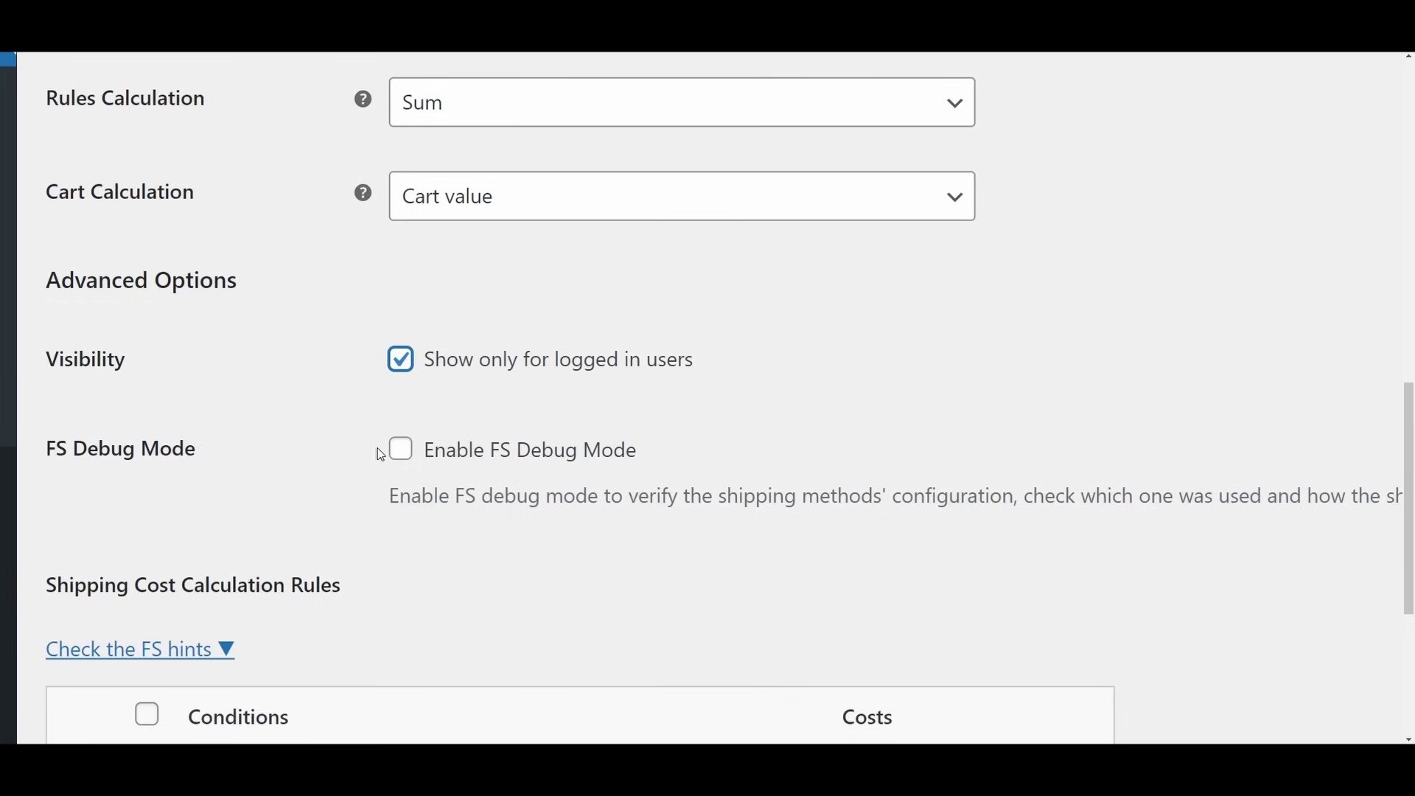
scroll(381, 455, "down", 1)
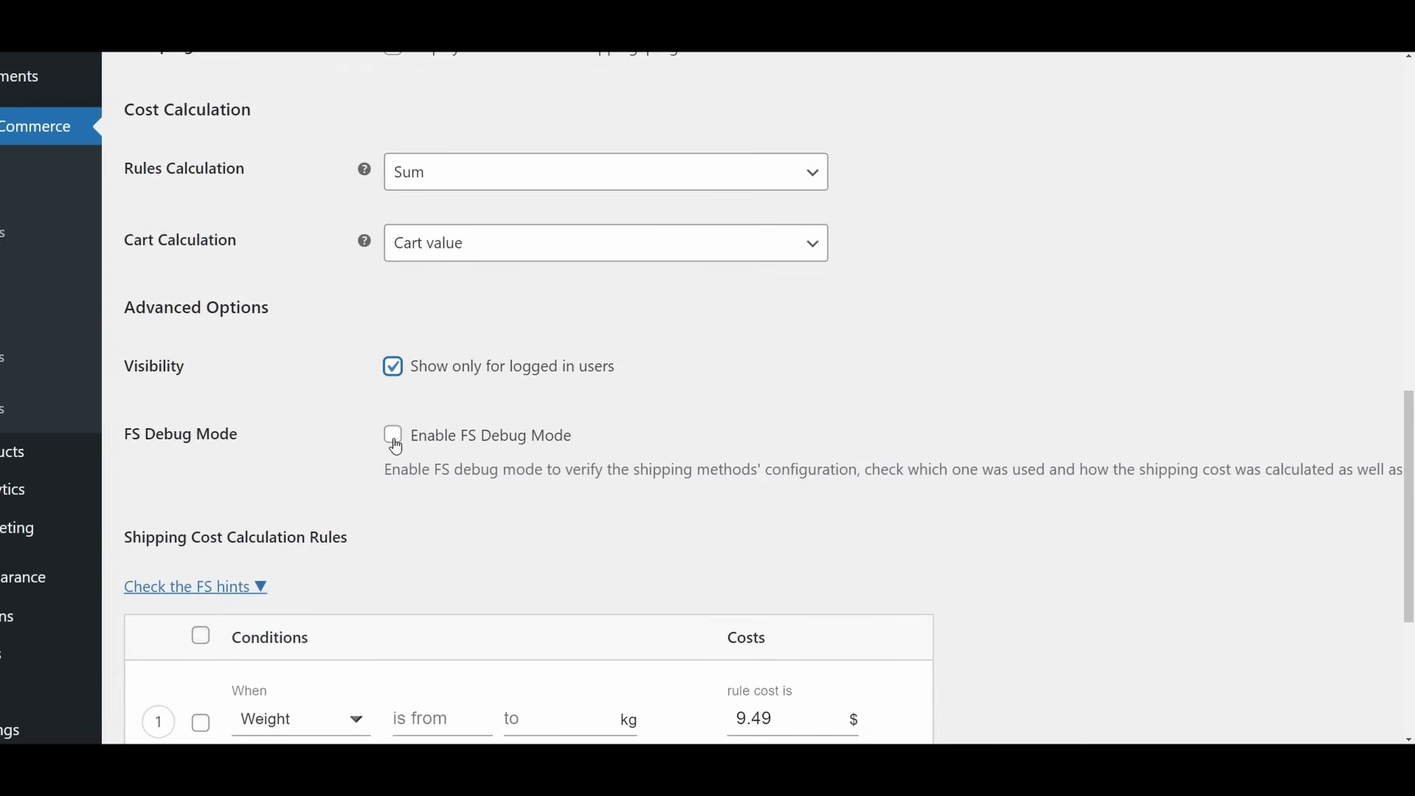
left_click(394, 439)
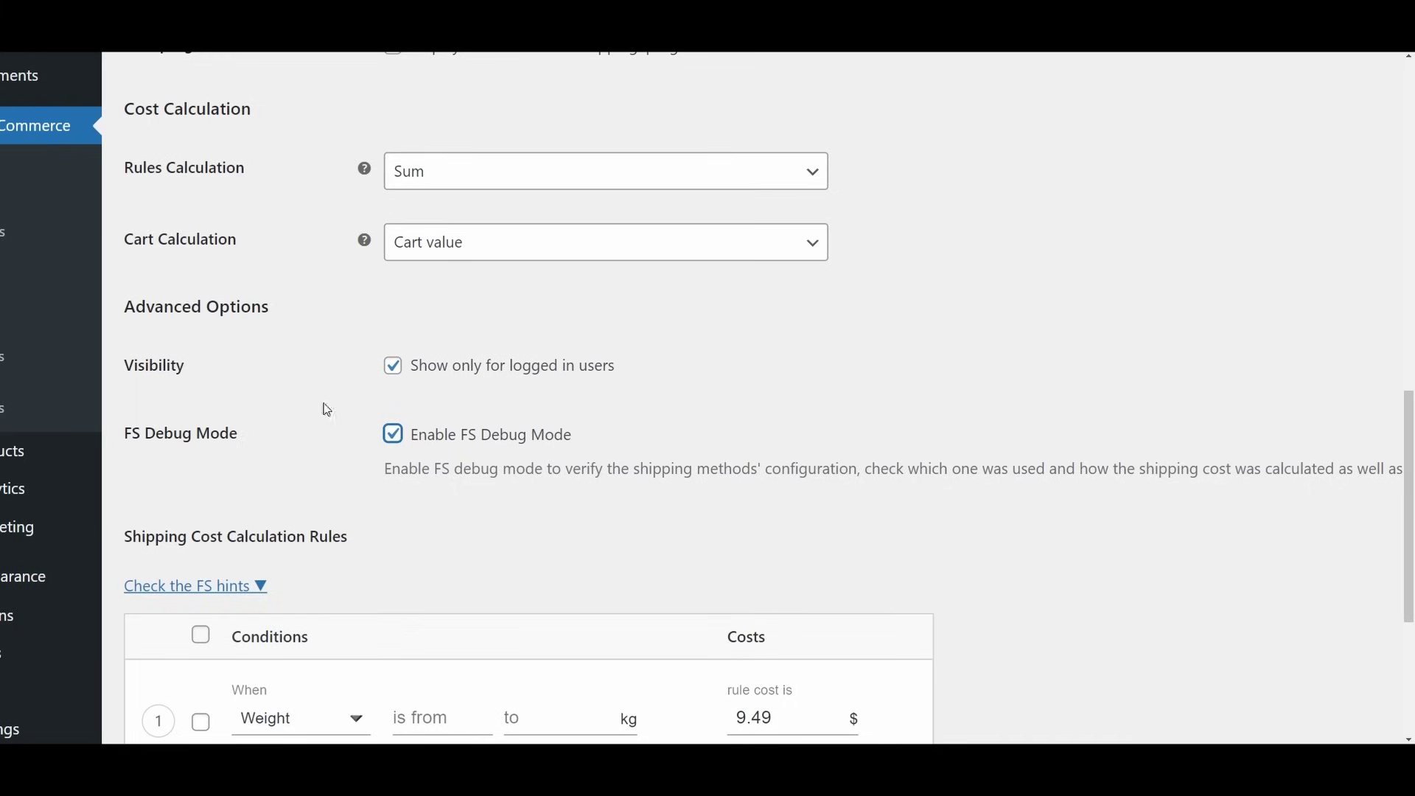
In the cart's FS debug box, show untriggered rules, revealing Rule 1's unmatched Weight 0–2 condition.
mouse_move(29, 48)
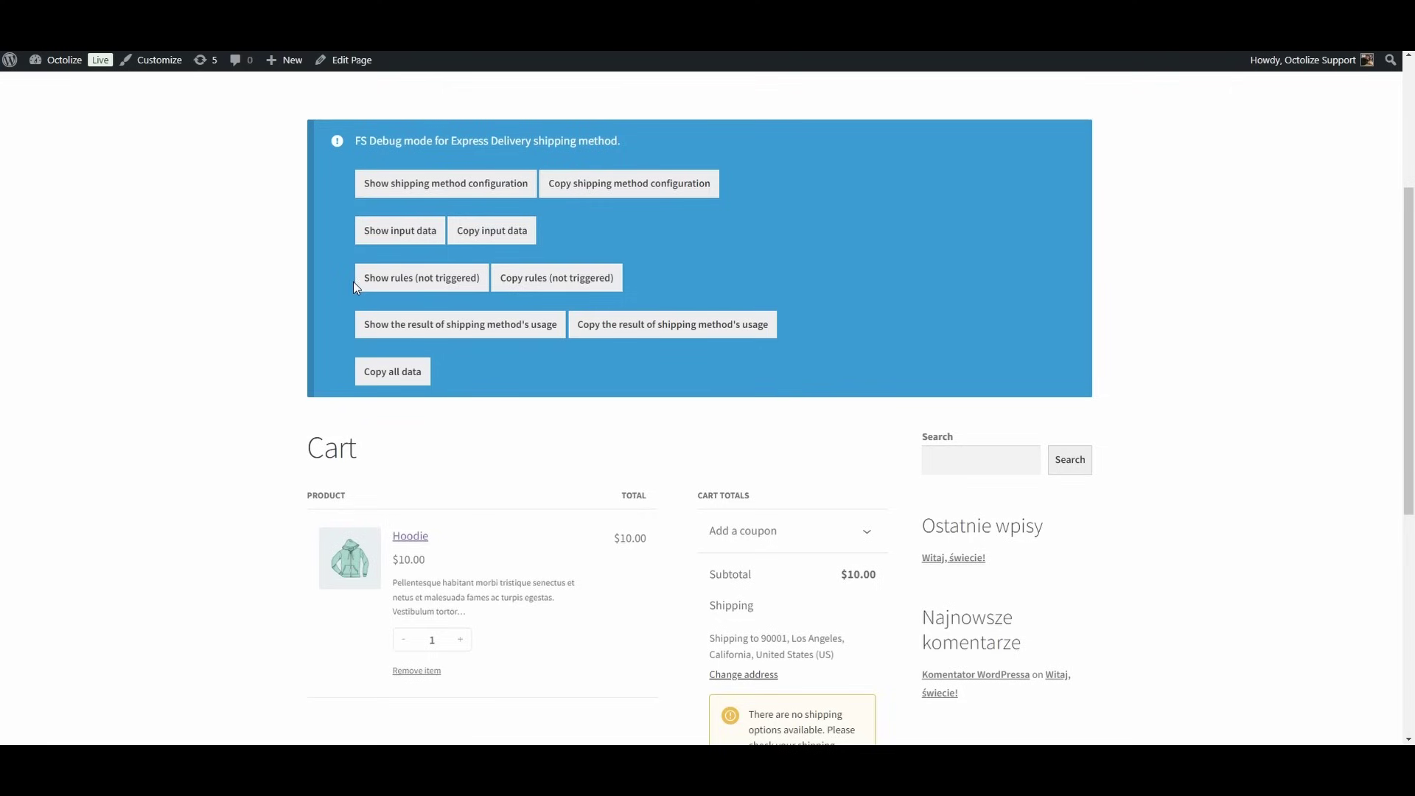
scroll(352, 281, "down", 1)
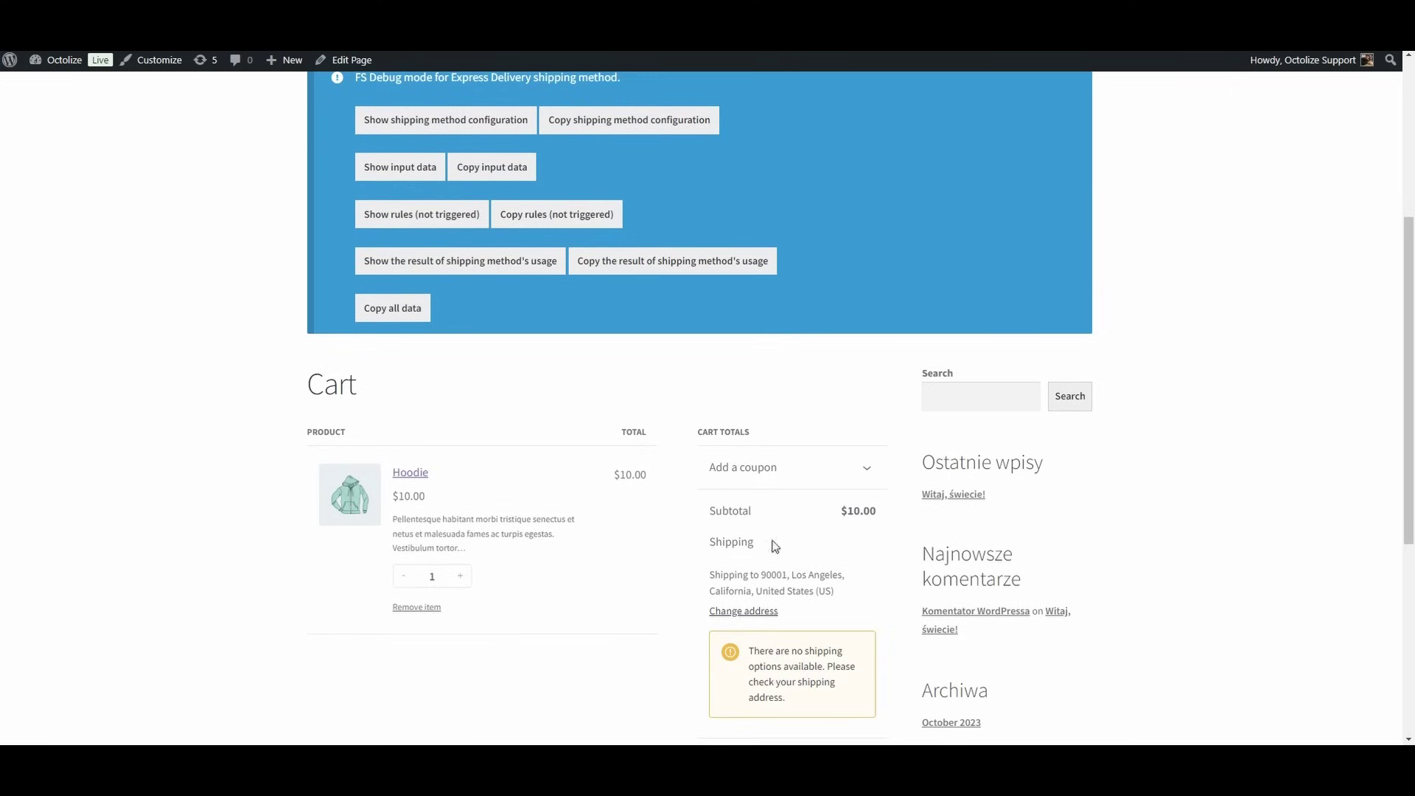
left_click_drag(801, 706, 728, 654)
left_click(685, 665)
scroll(685, 665, "up", 1)
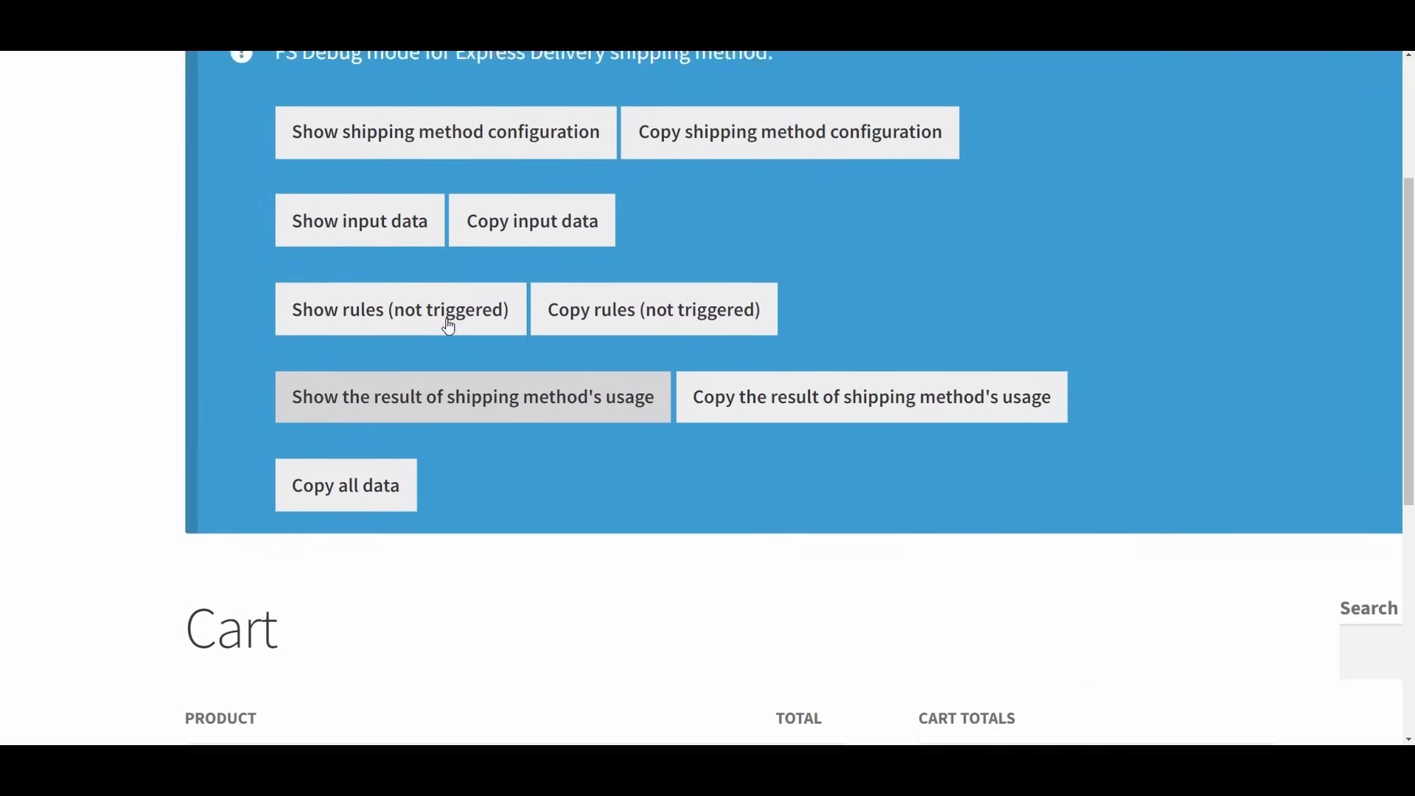
left_click(448, 327)
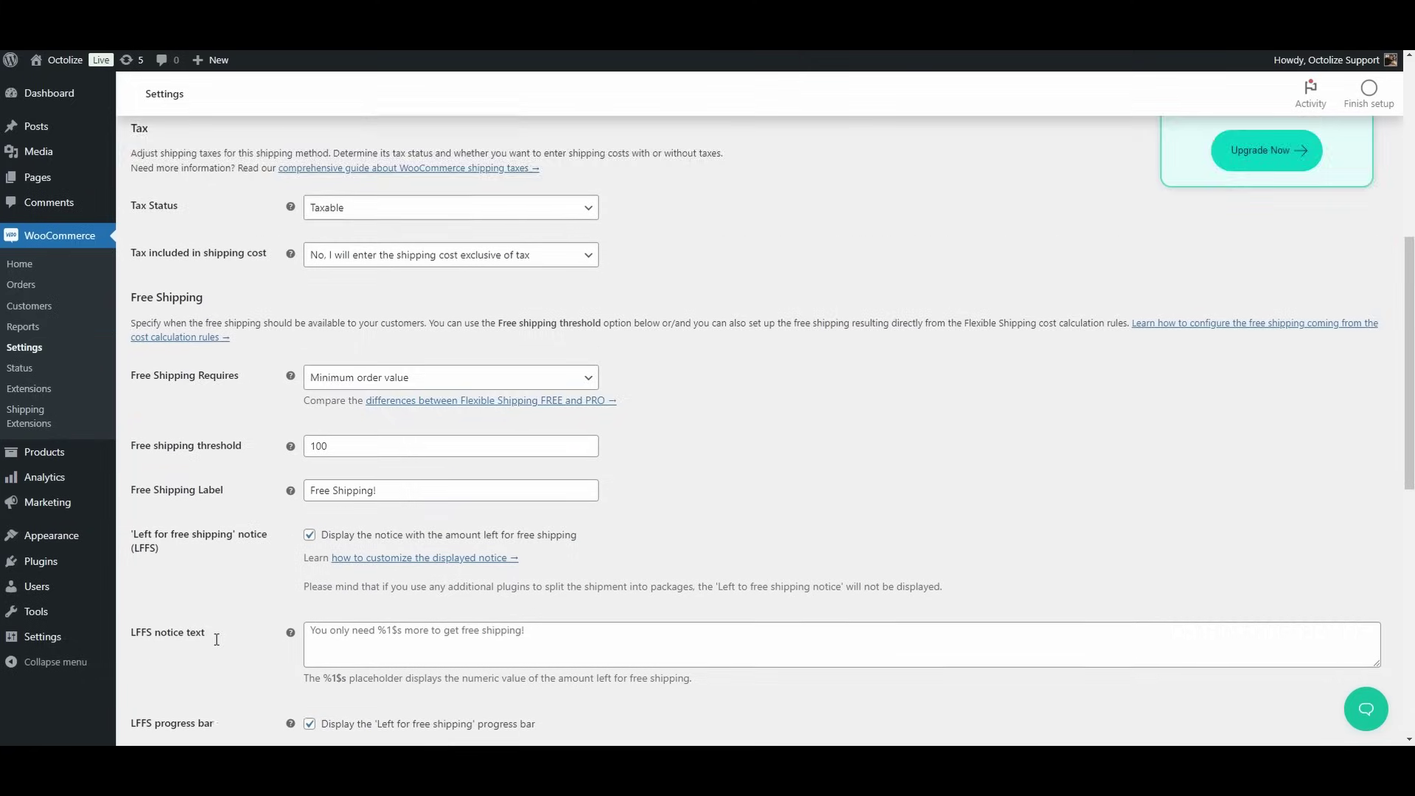
scroll(218, 638, "down", 5)
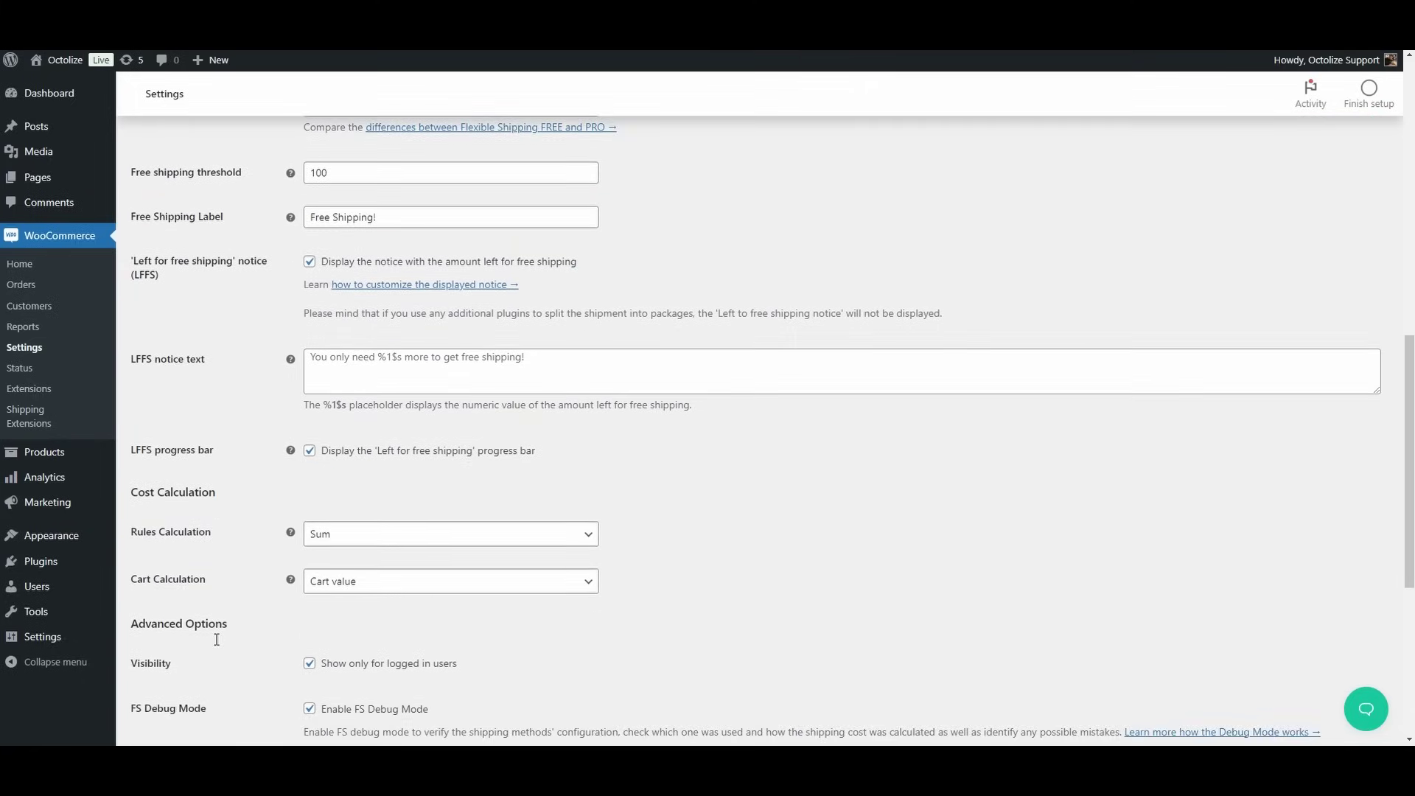
scroll(217, 638, "down", 2)
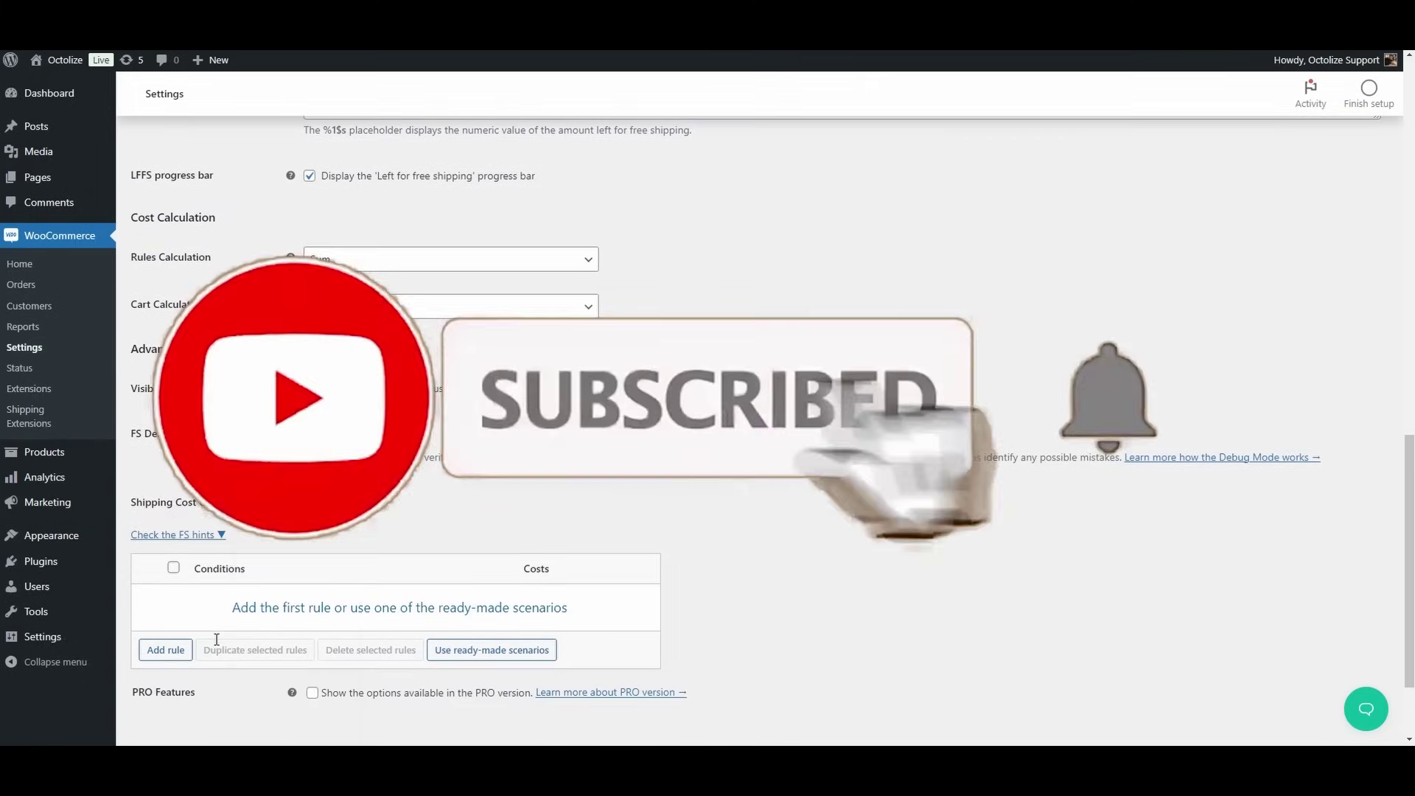
scroll(217, 639, "down", 1)
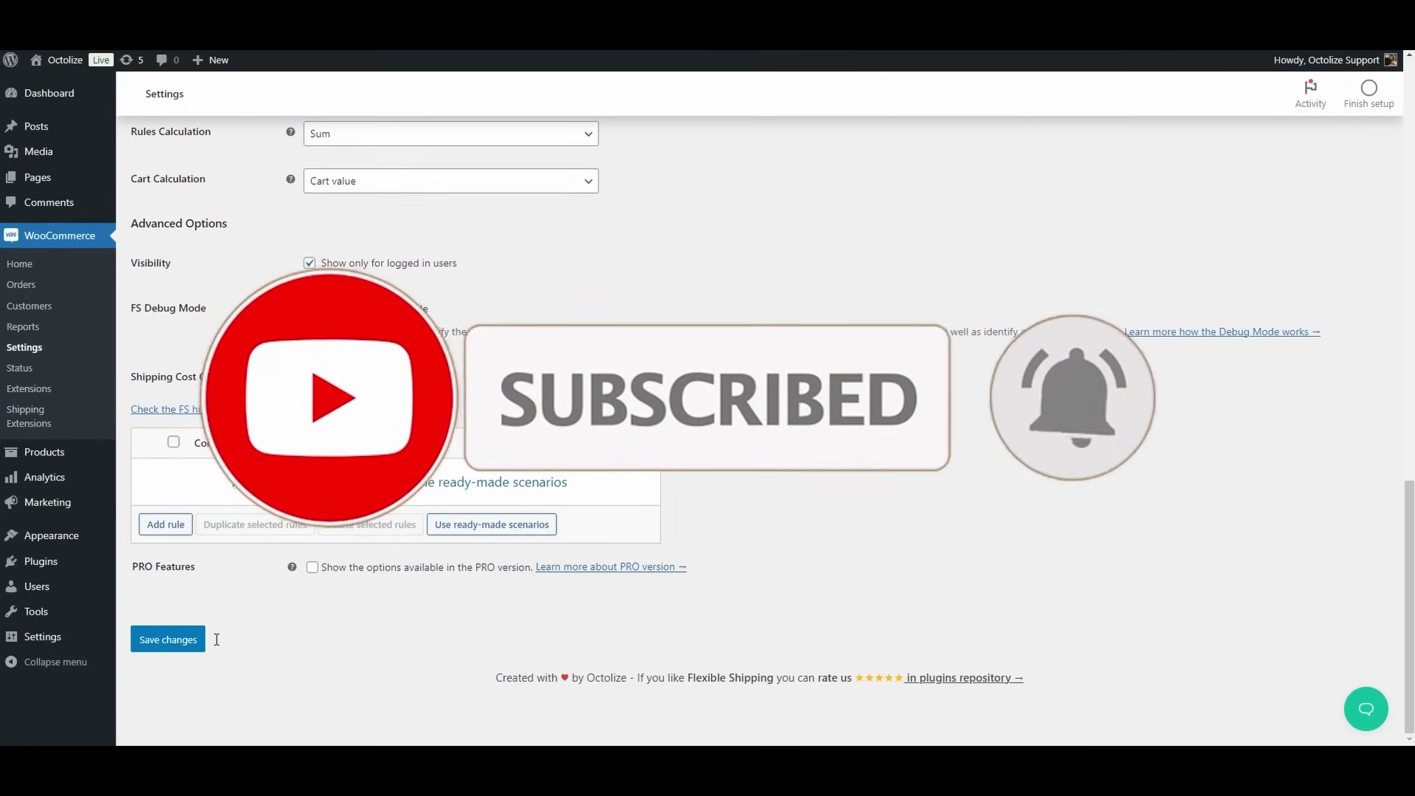
Display the FS hints on cost rules and try adding a first rule row.
scroll(224, 567, "up", 5)
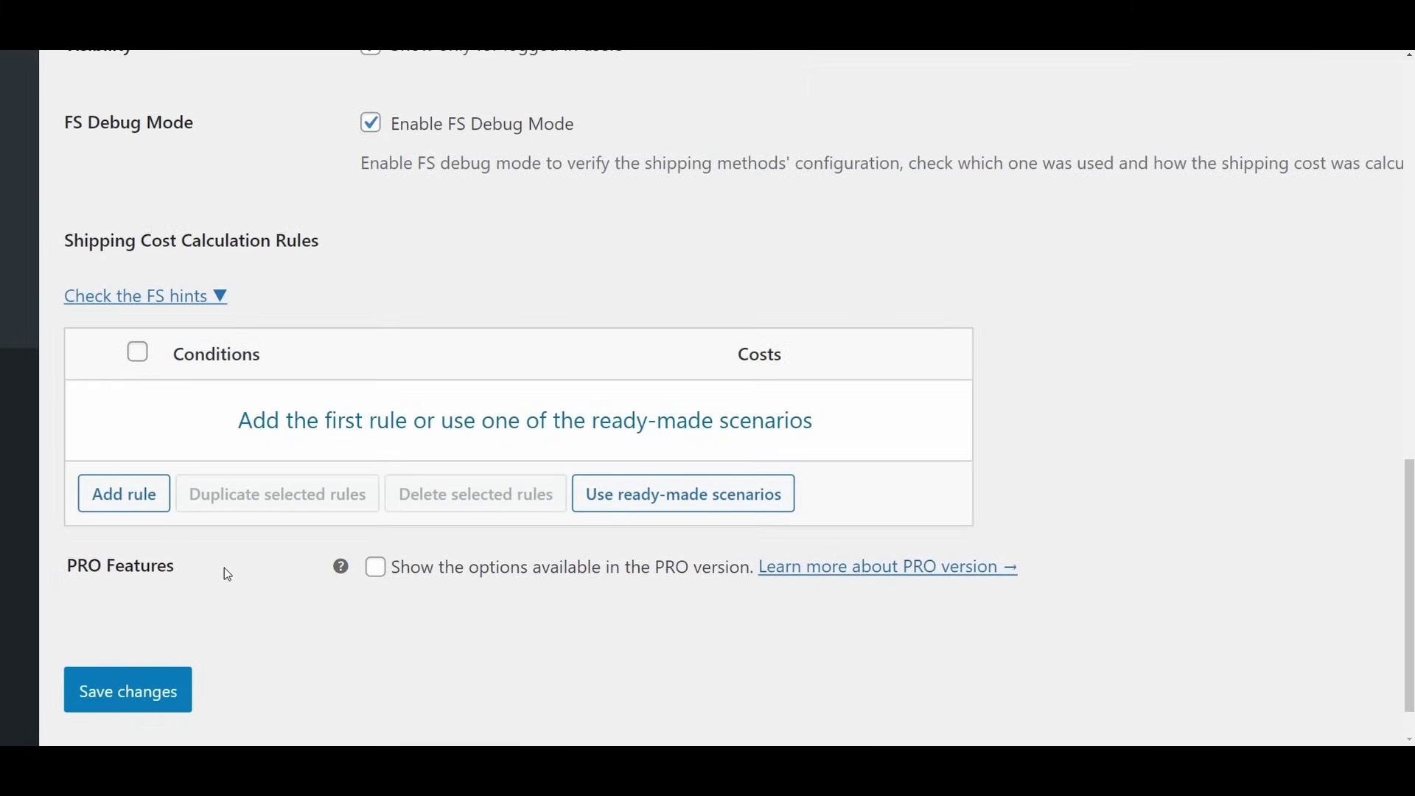
left_click(211, 296)
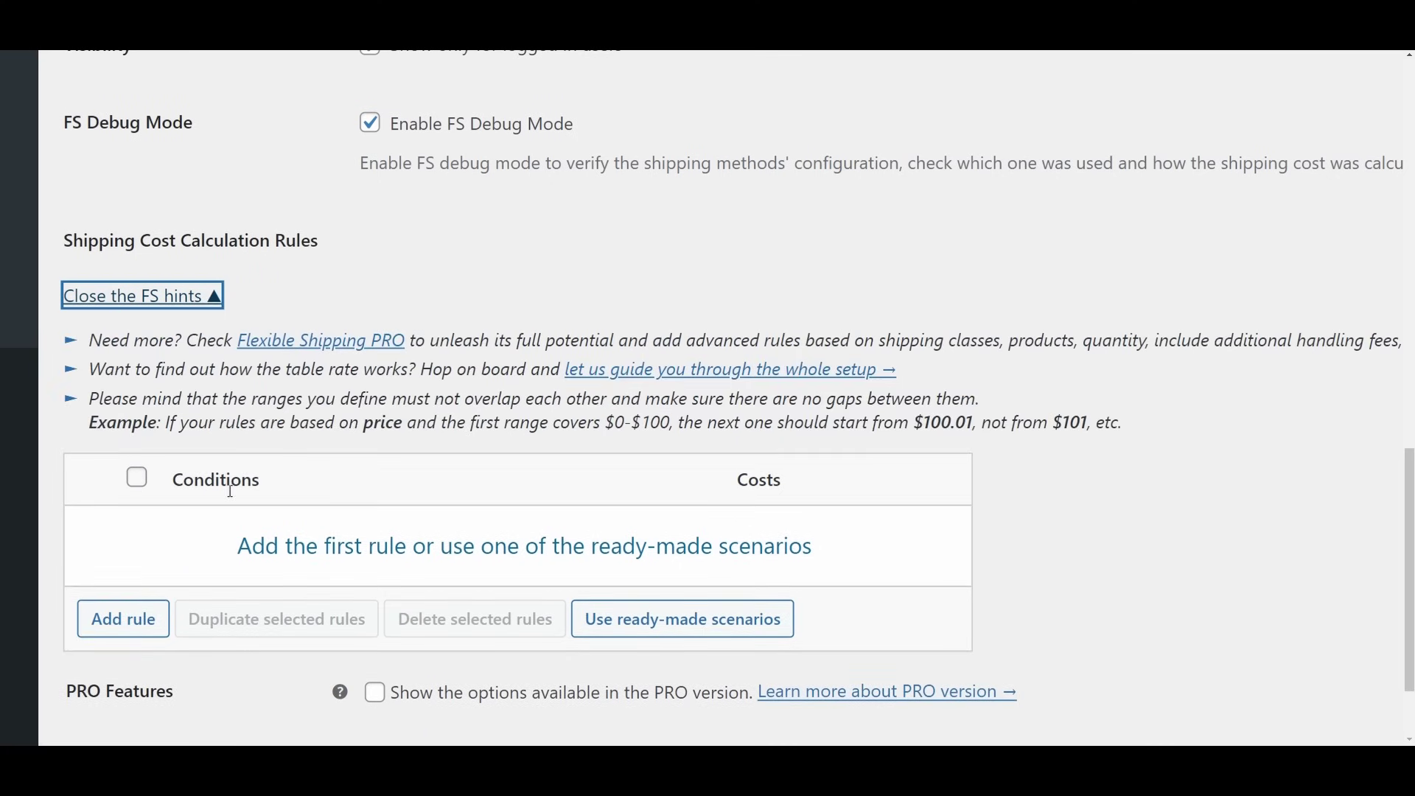
left_click(153, 609)
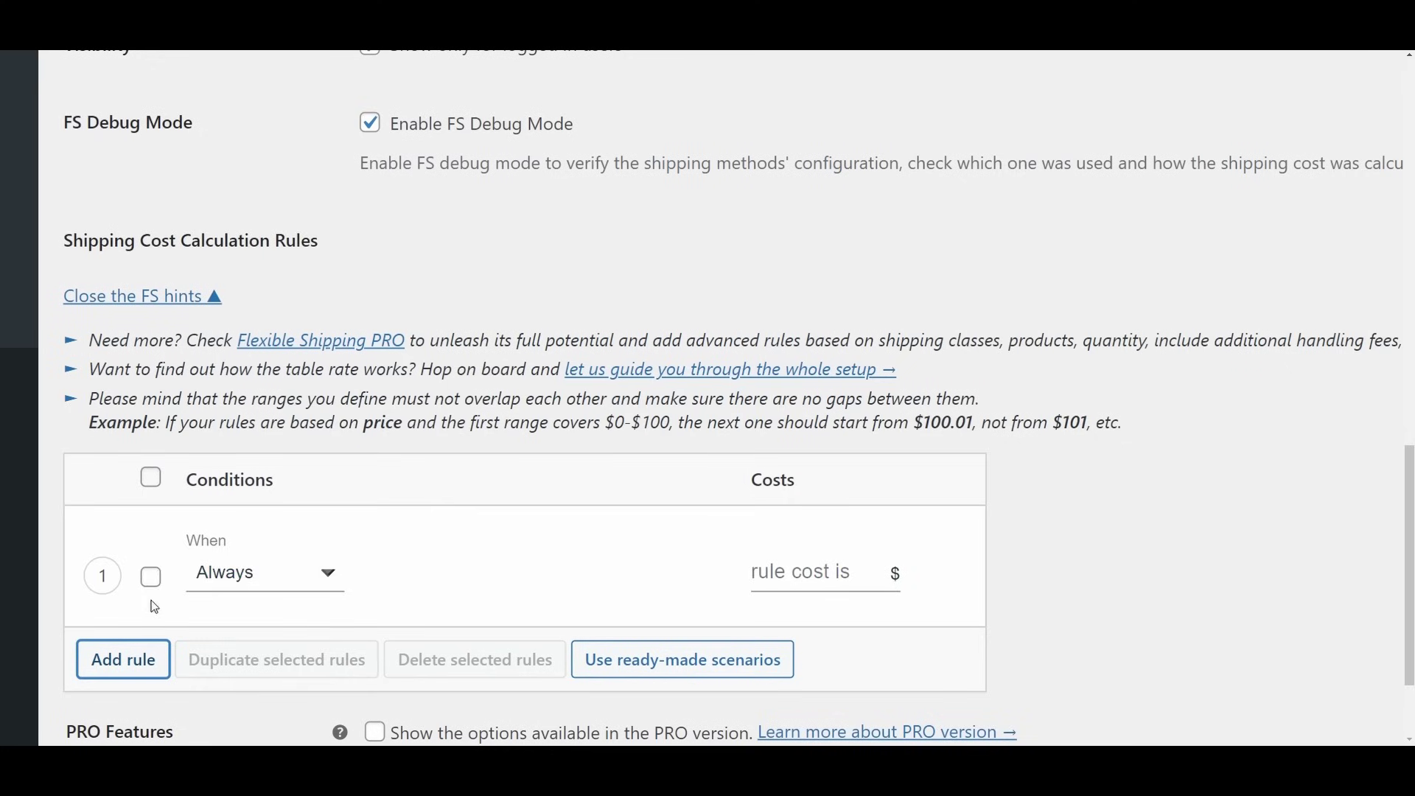
scroll(190, 582, "down", 1)
scroll(190, 581, "down", 2)
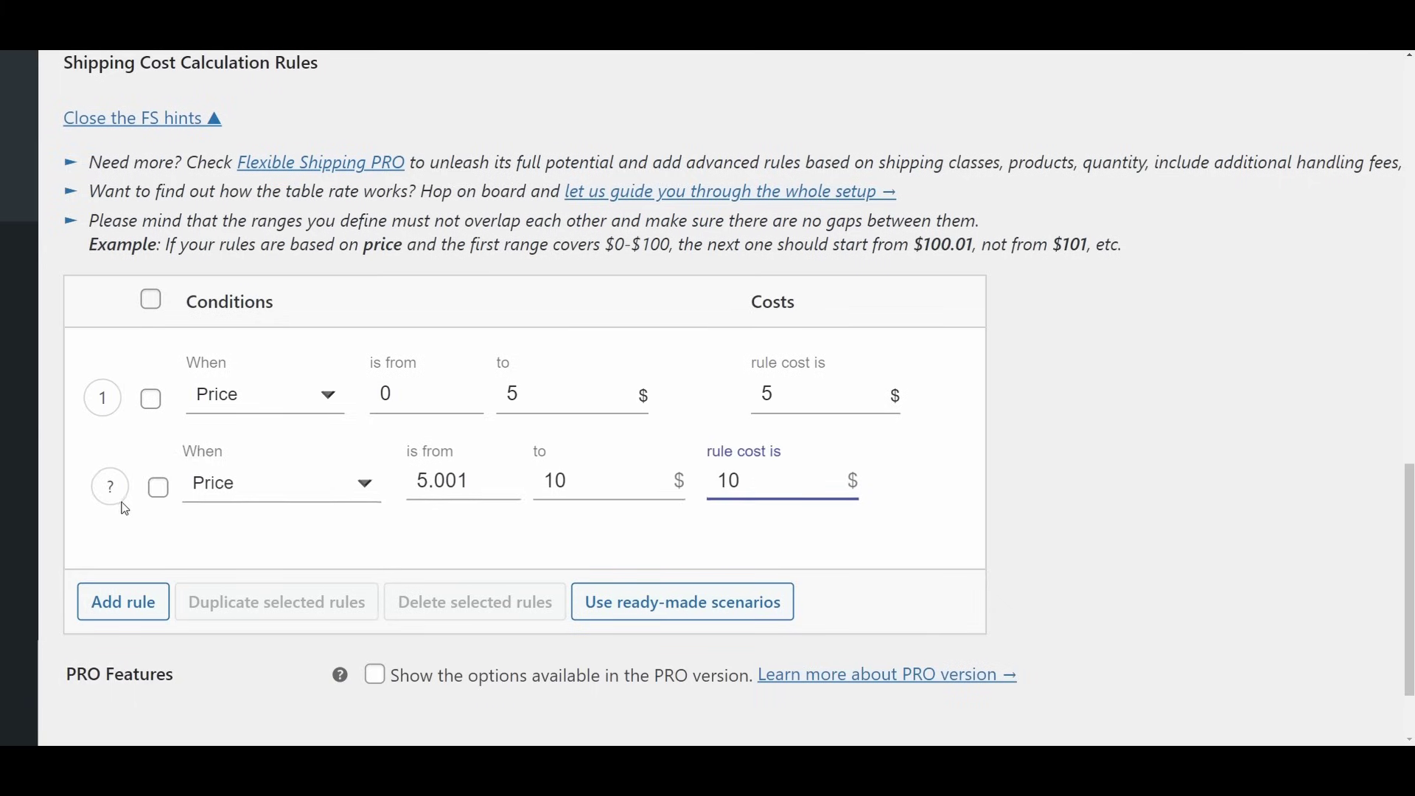
left_click_drag(125, 508, 126, 558)
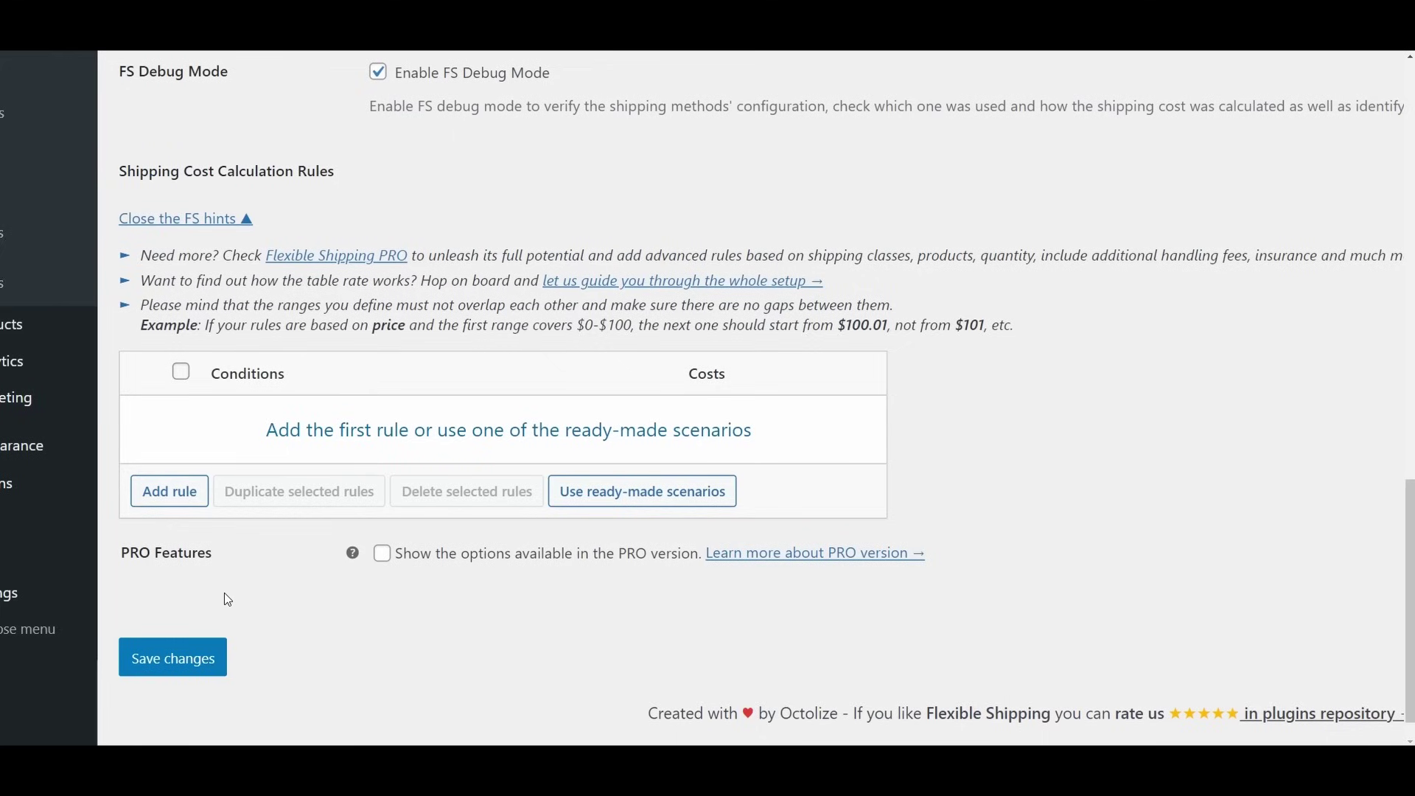
Add a new shipping cost rule and keep its condition as Always.
left_click(197, 496)
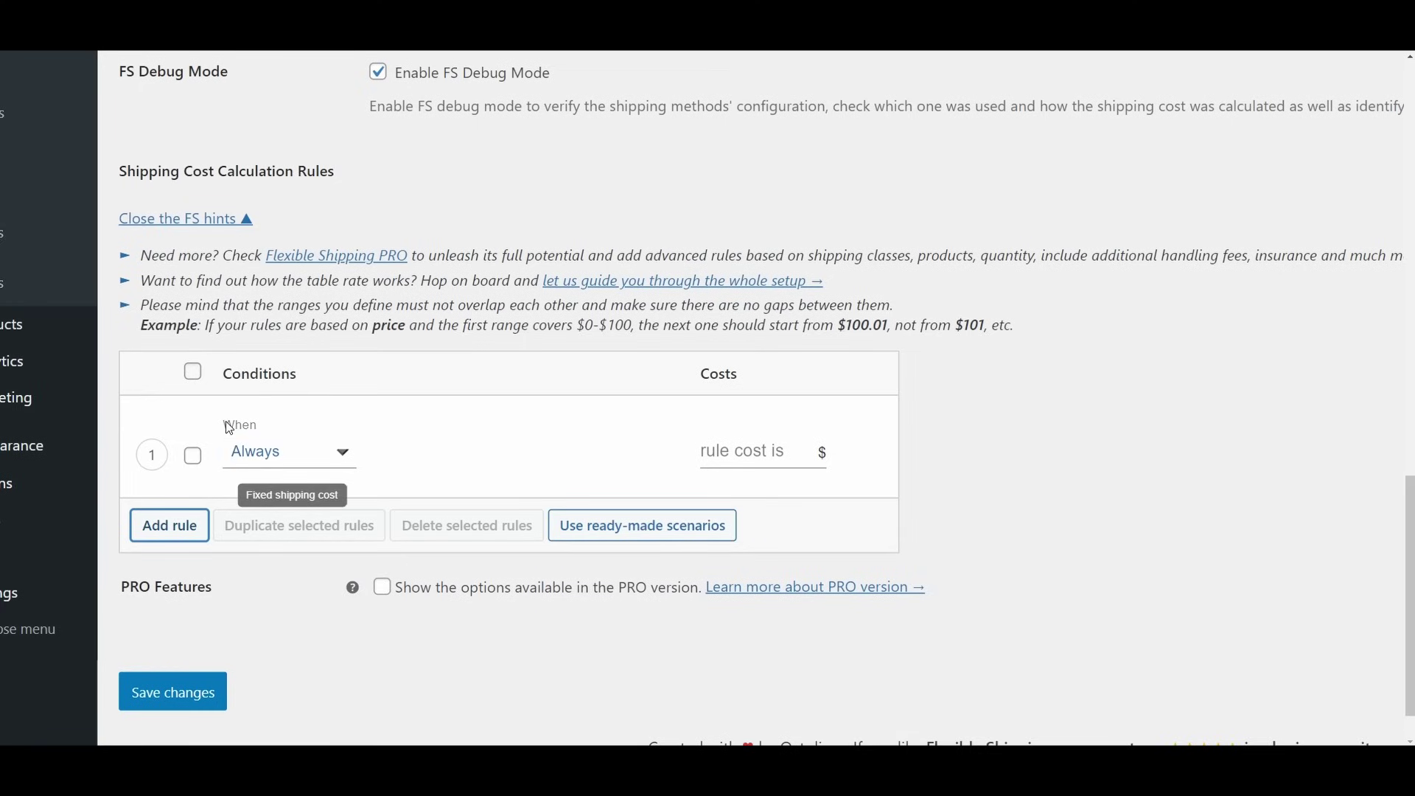
left_click_drag(224, 425, 257, 428)
left_click(262, 445)
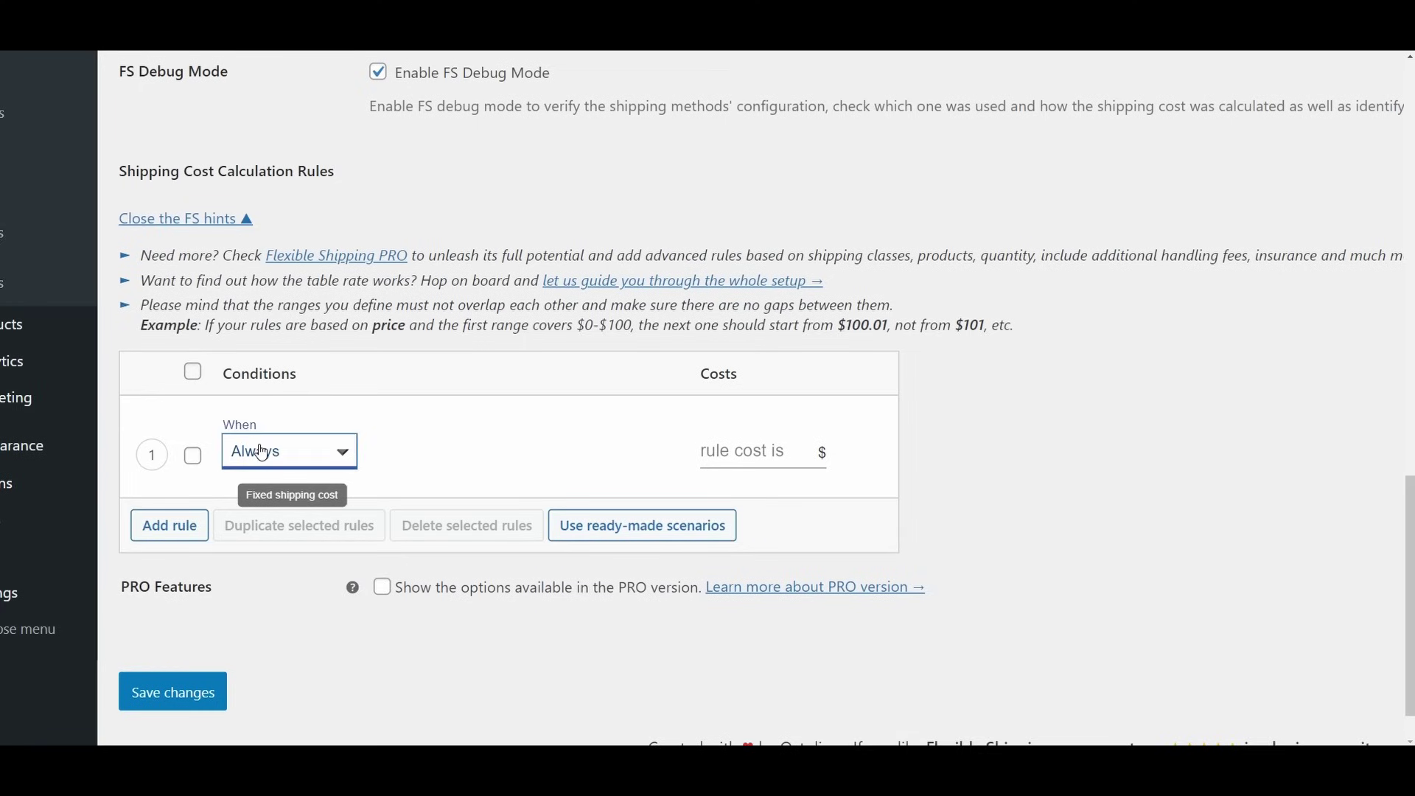
left_click(260, 451)
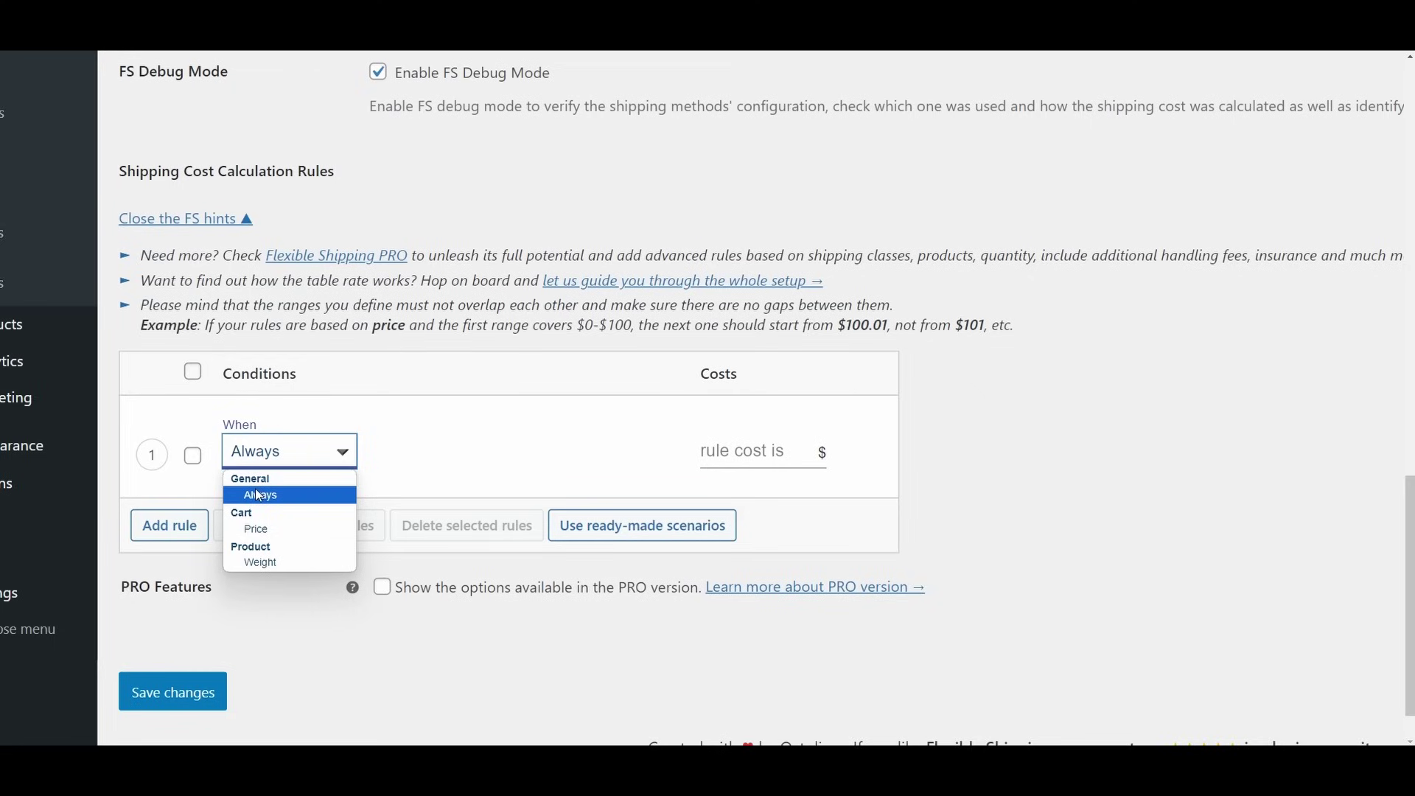
left_click(258, 495)
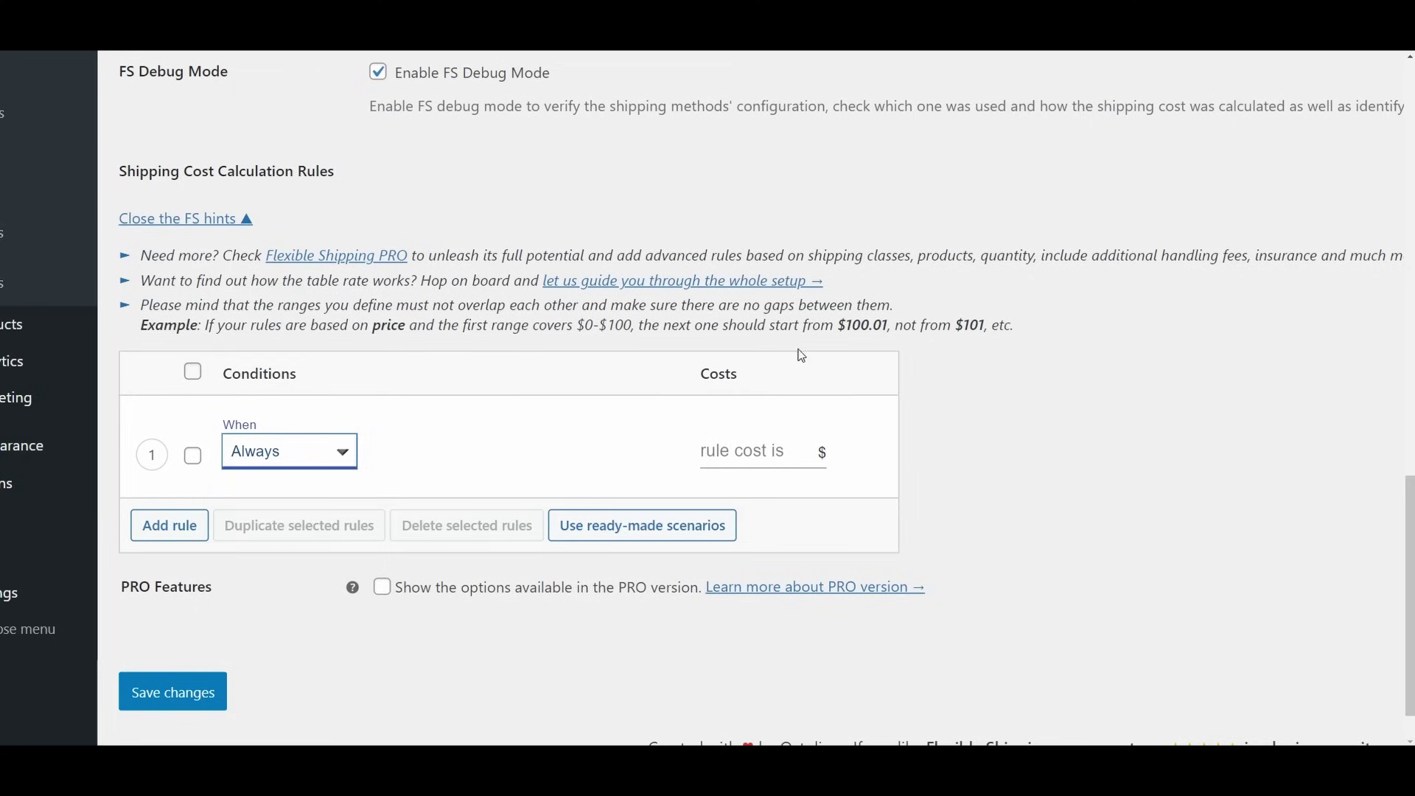
left_click(748, 461)
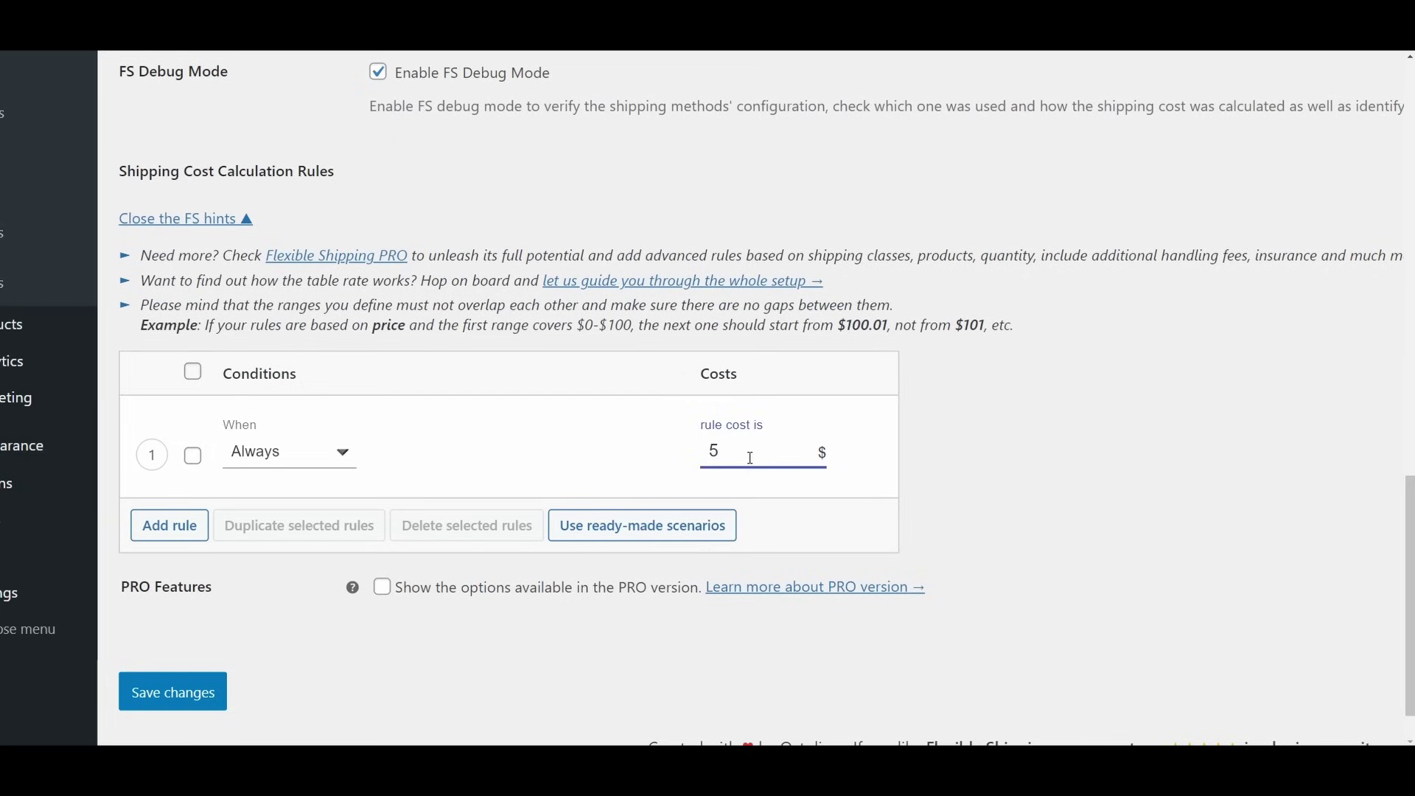
Make the rule Price 0 to 5 costing 5, then switch its condition to Weight.
left_click(315, 466)
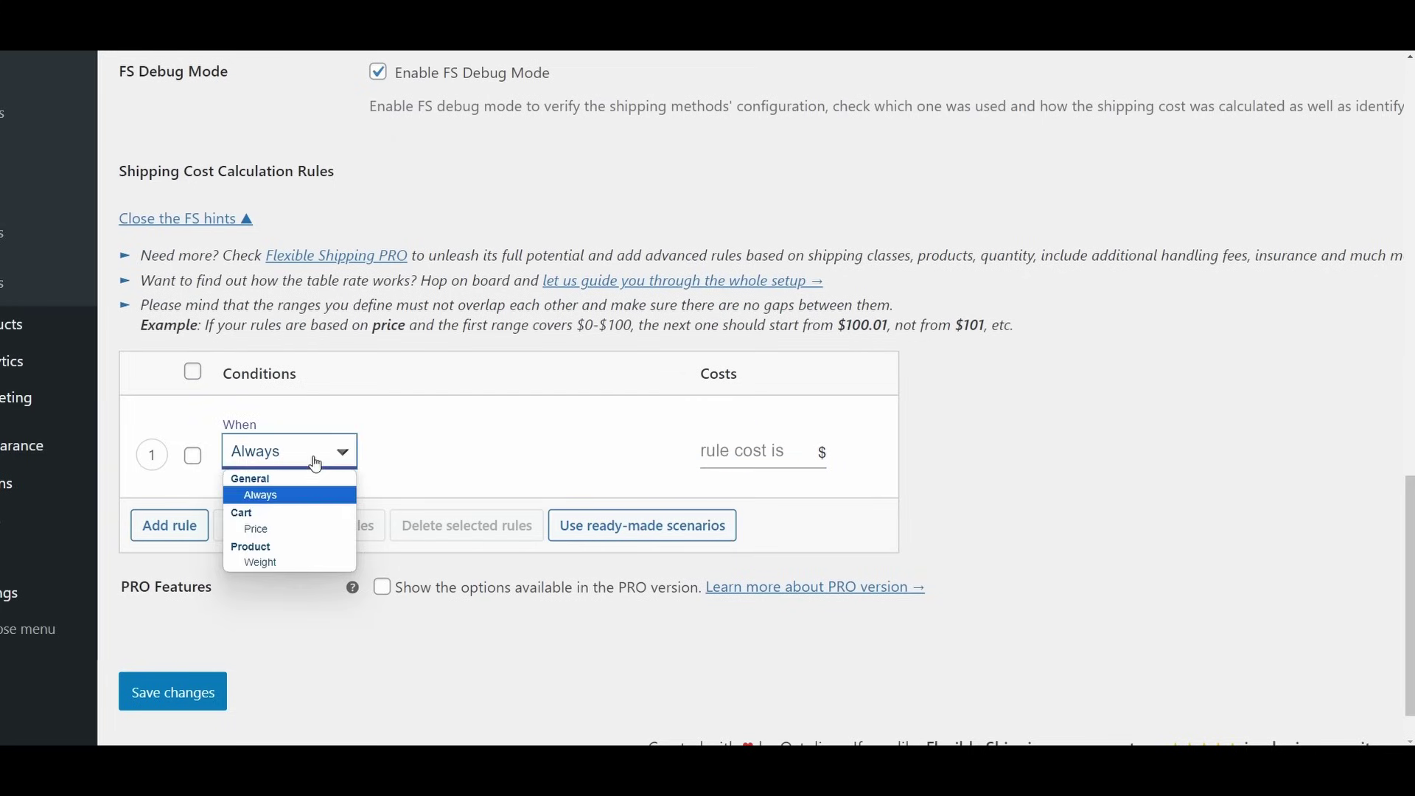
left_click(294, 523)
left_click(415, 469)
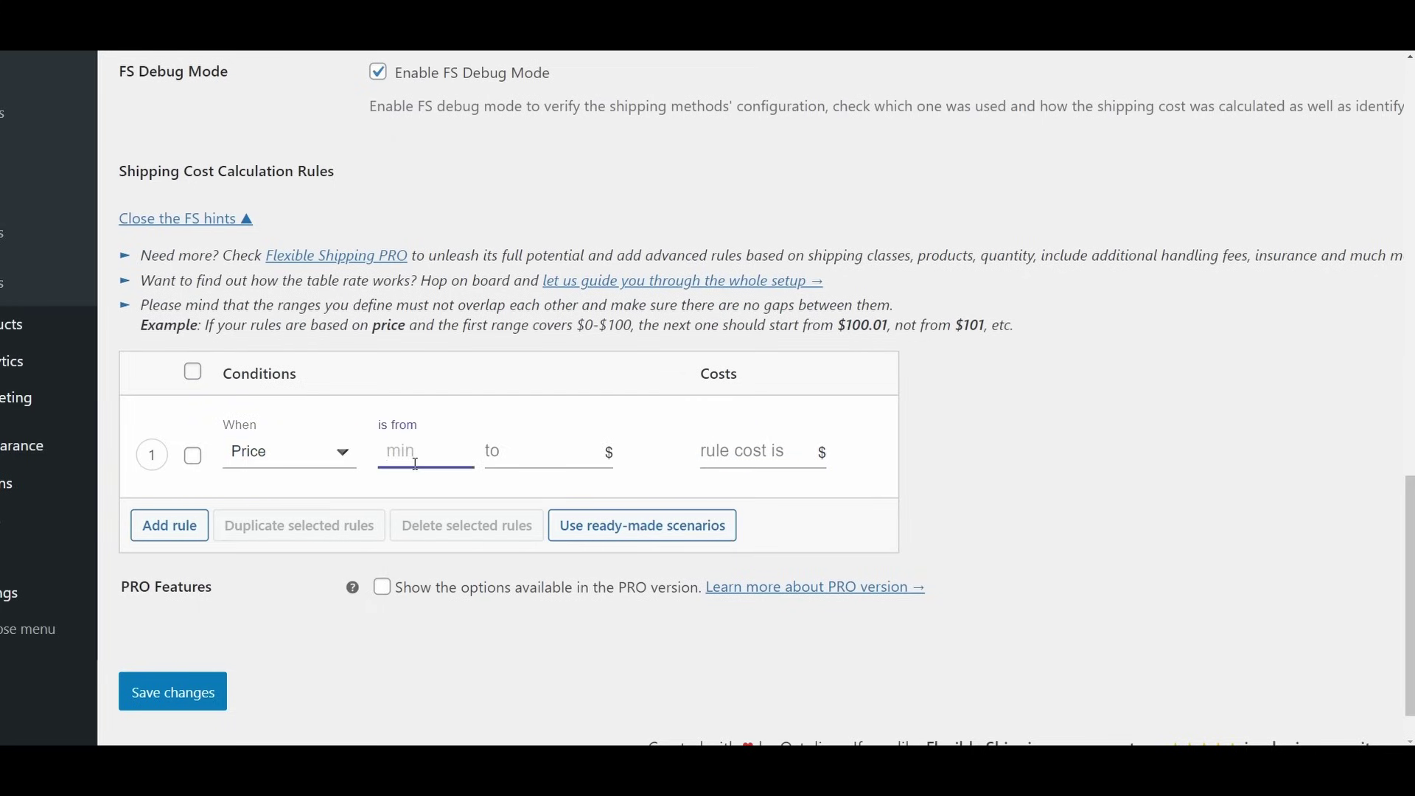
type("0")
left_click(501, 458)
type("5")
left_click(692, 455)
type("5")
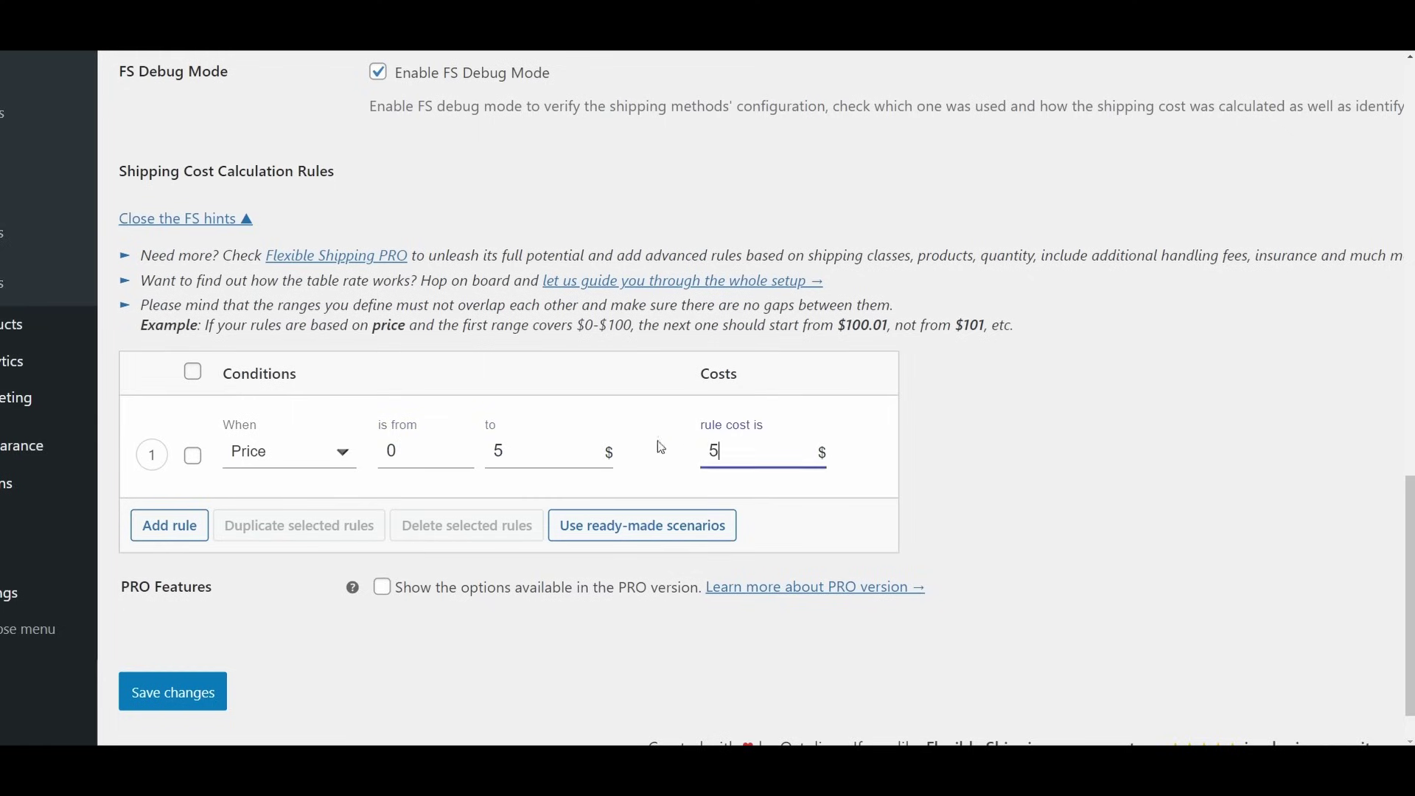
left_click(314, 469)
left_click(282, 559)
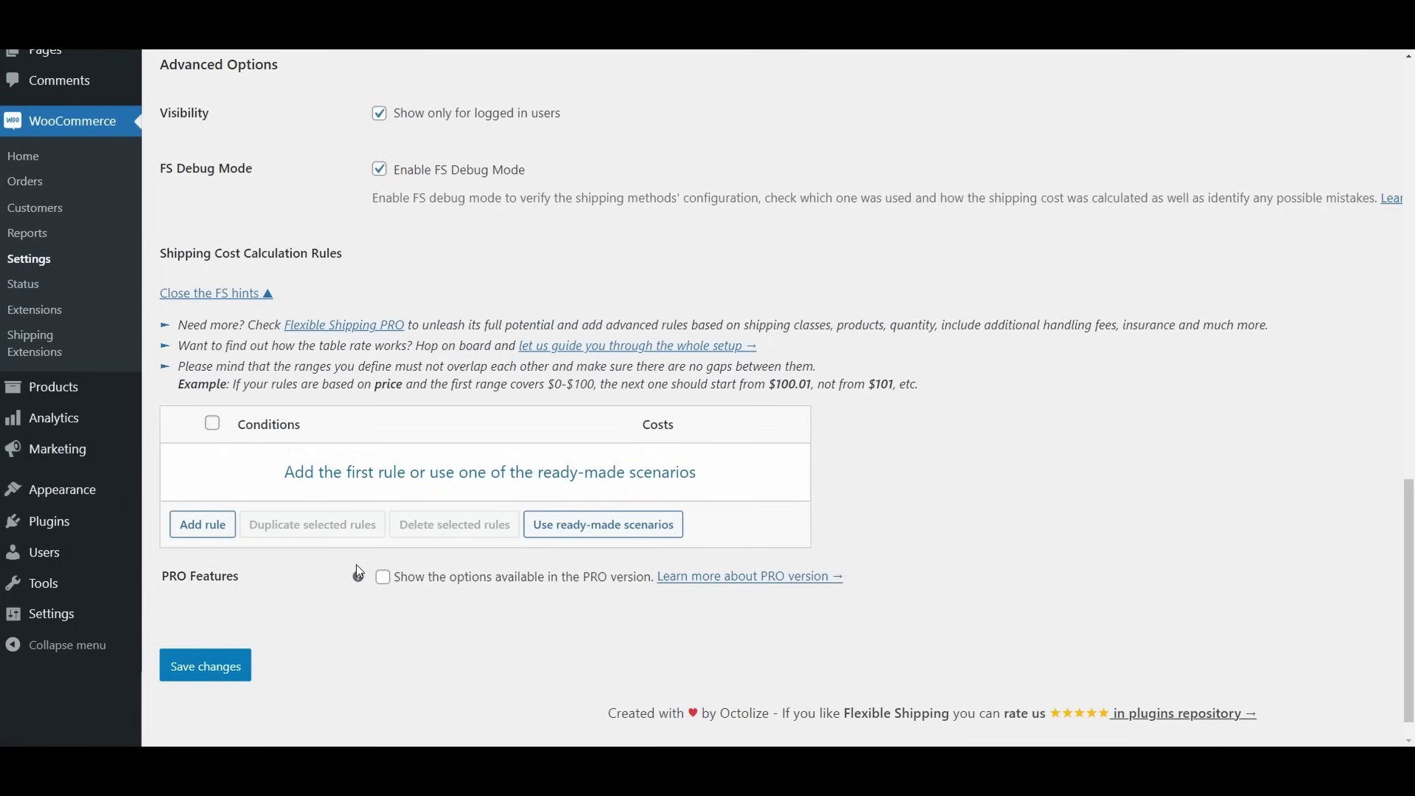
Apply the Weight-based ready-made scenario, then delete its four weight rules.
left_click(579, 525)
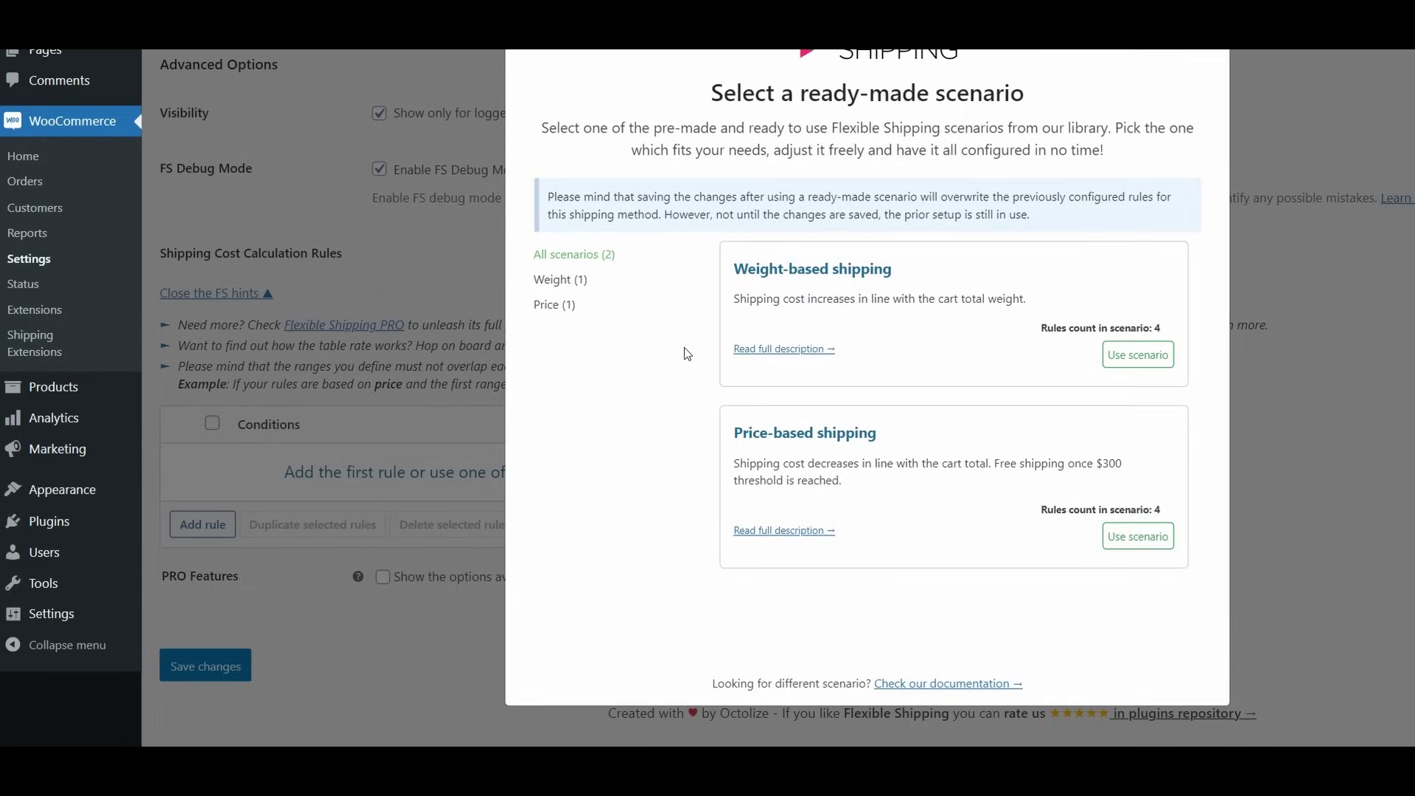
left_click(1113, 352)
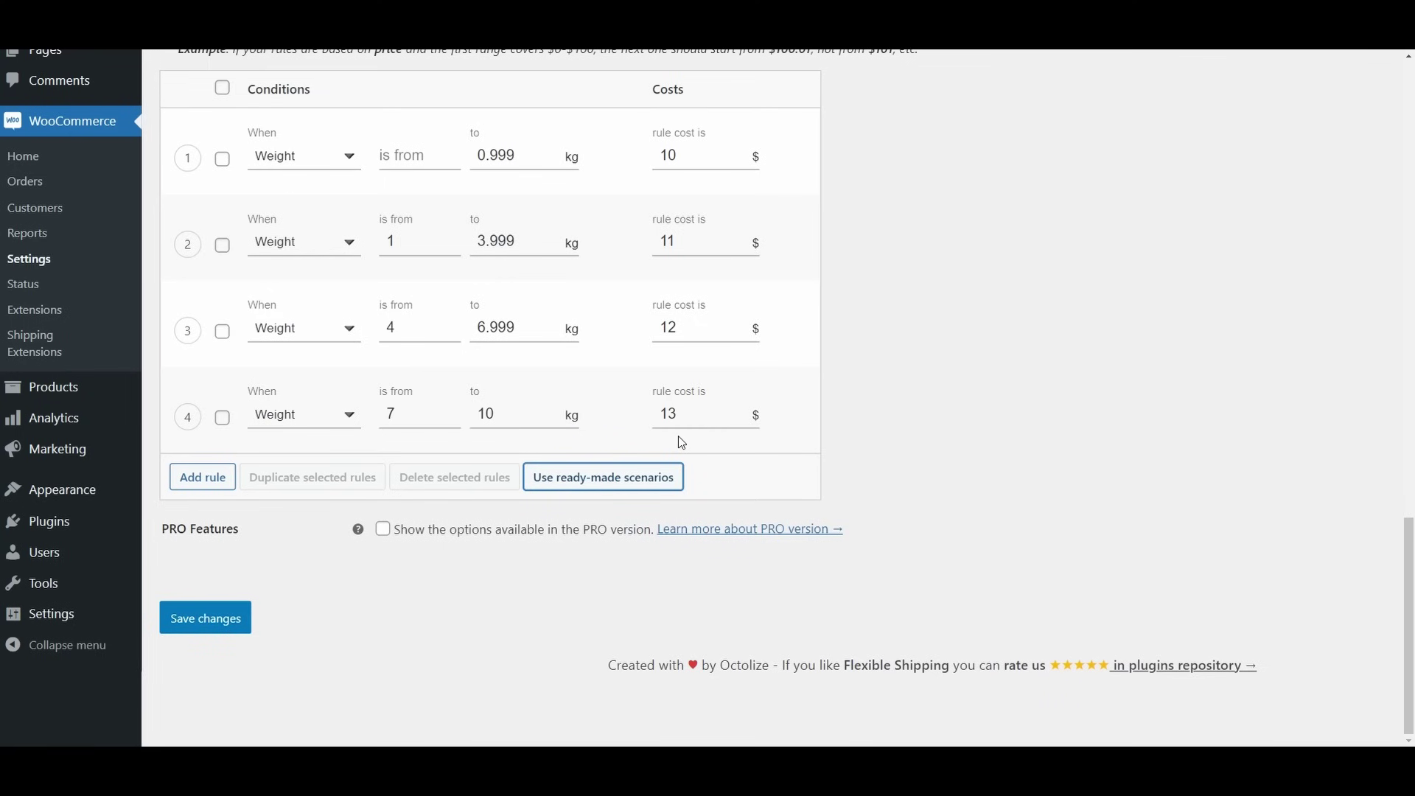
scroll(678, 435, "up", 2)
scroll(681, 442, "up", 1)
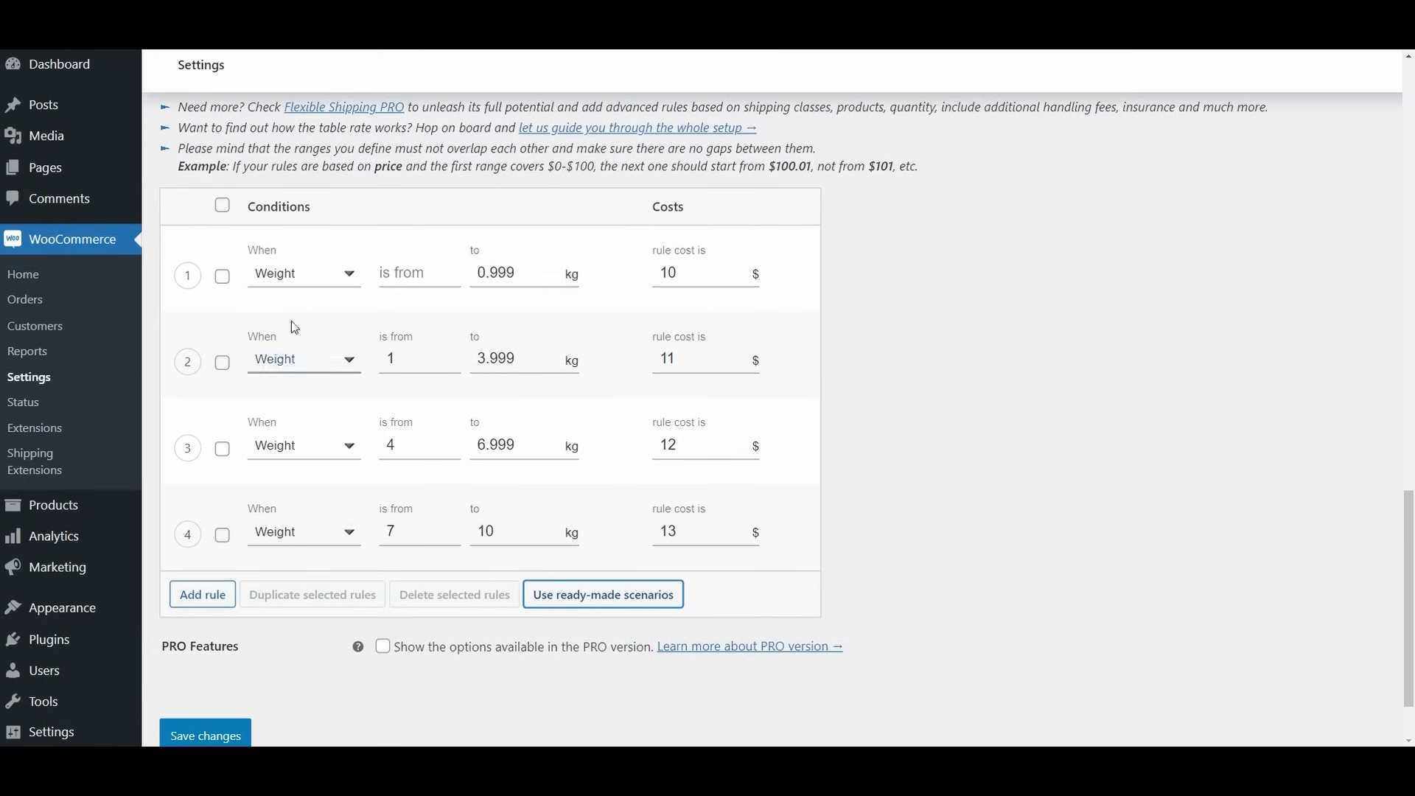
left_click(222, 207)
left_click(454, 594)
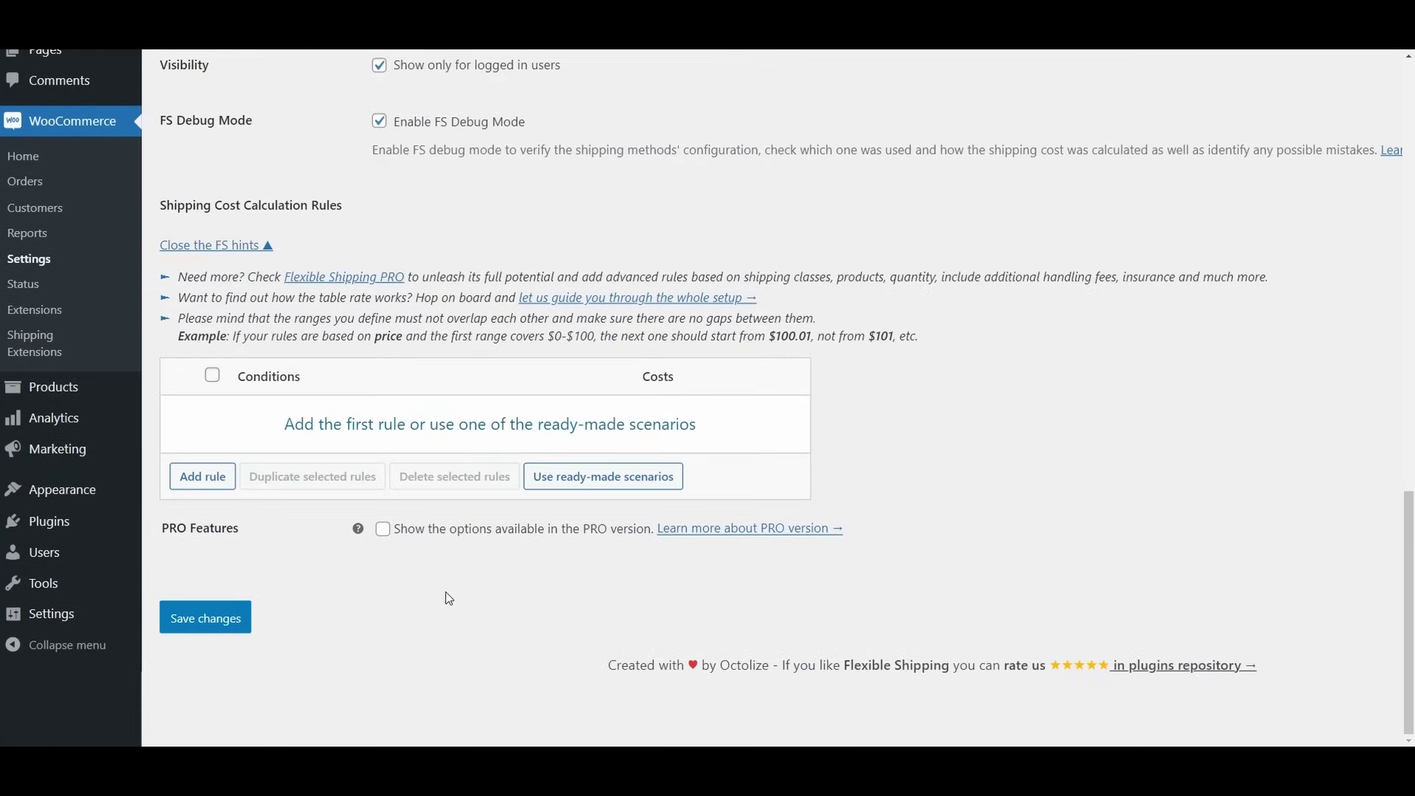
Apply the Price-based shipping ready-made scenario to the cost rules table.
left_click(570, 490)
left_click(1120, 537)
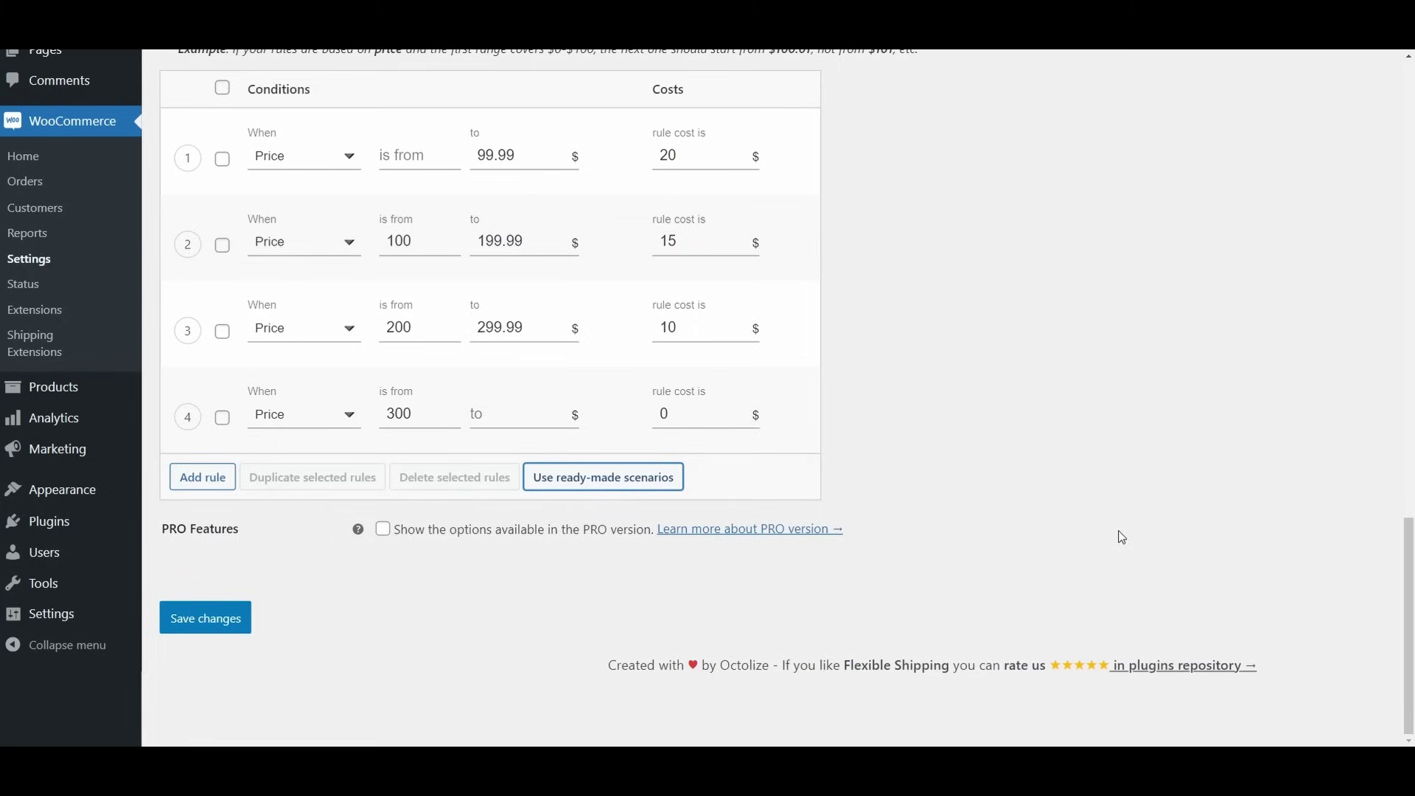
scroll(657, 294, "up", 1)
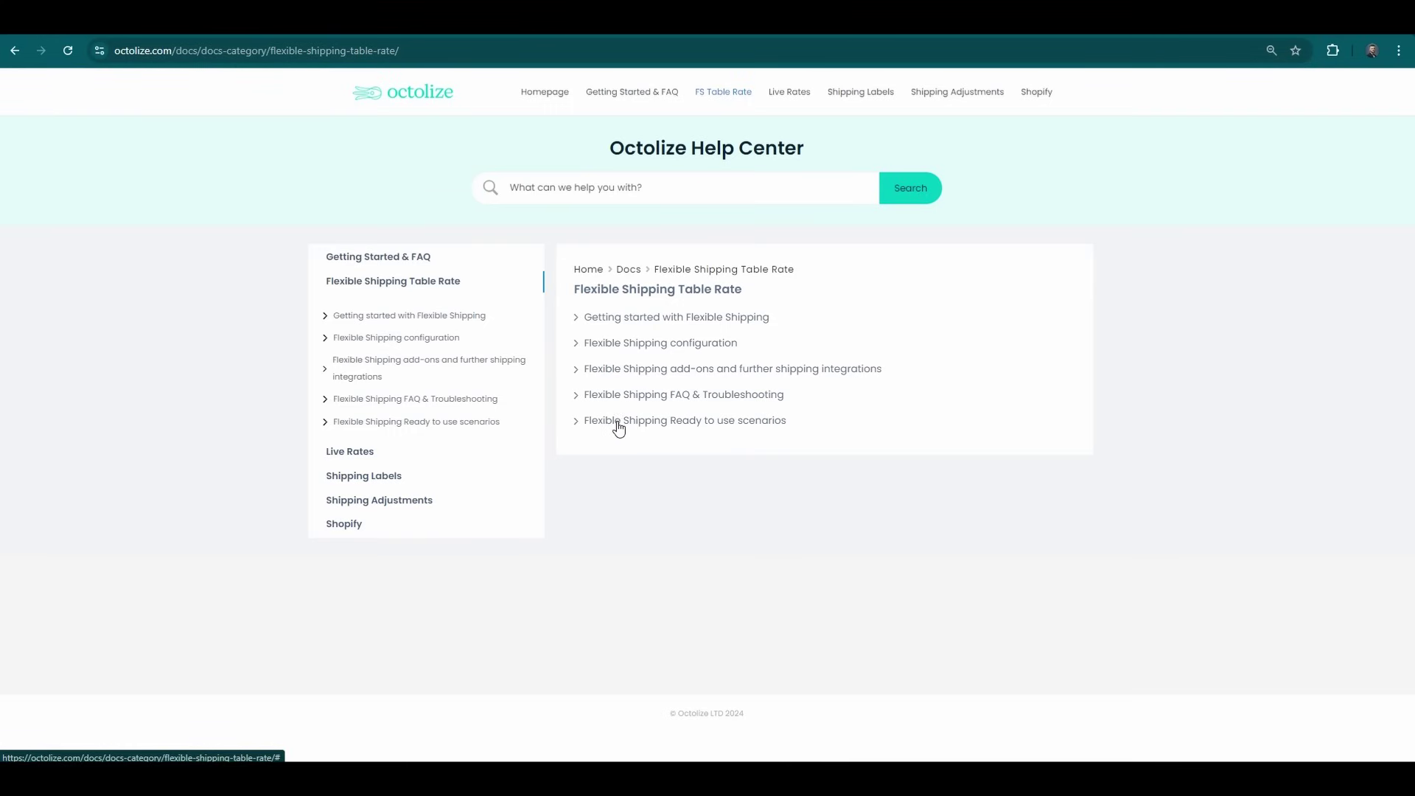
Expand the Ready to use scenarios list and scroll to the Weight Based Shipping article's example rules table.
left_click(619, 428)
scroll(624, 445, "down", 2)
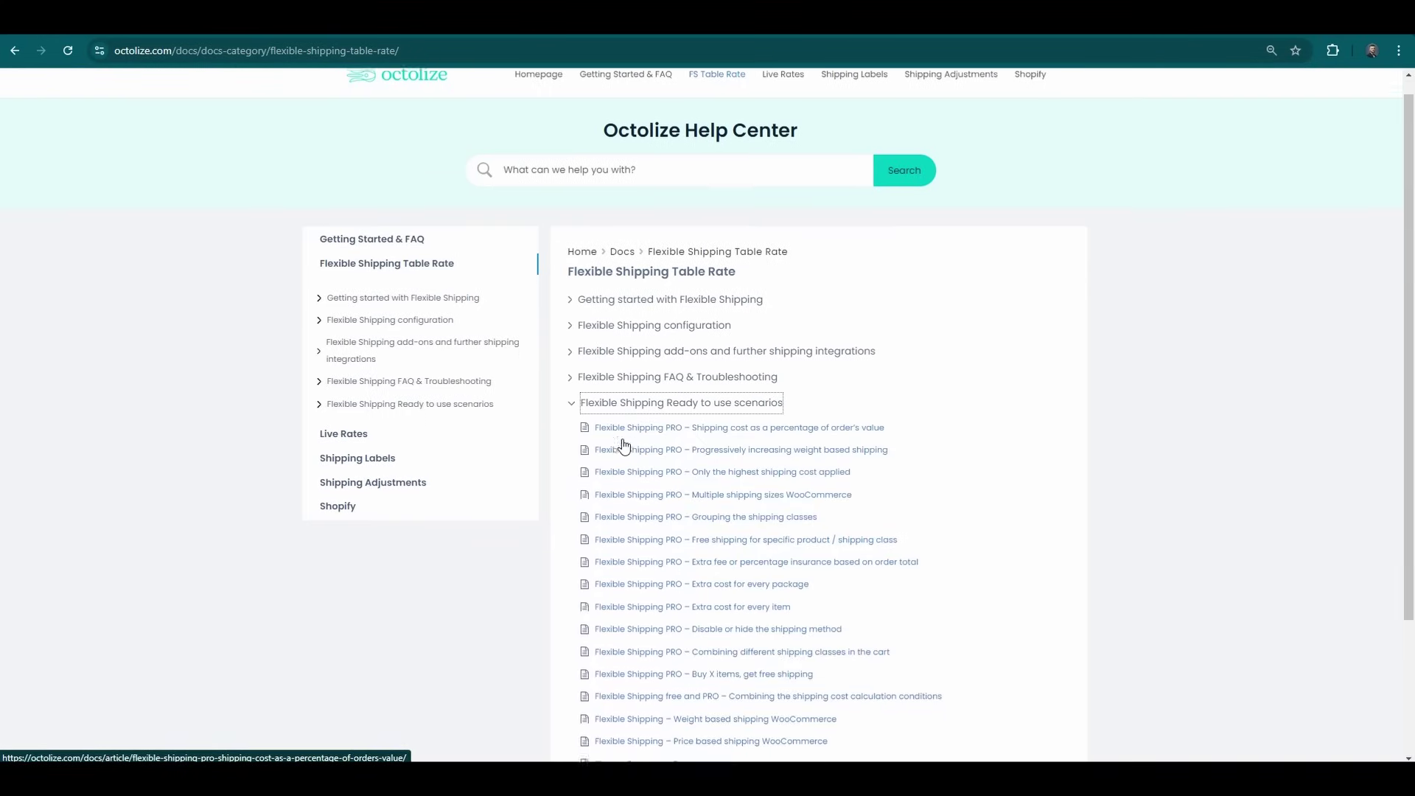
scroll(624, 446, "down", 2)
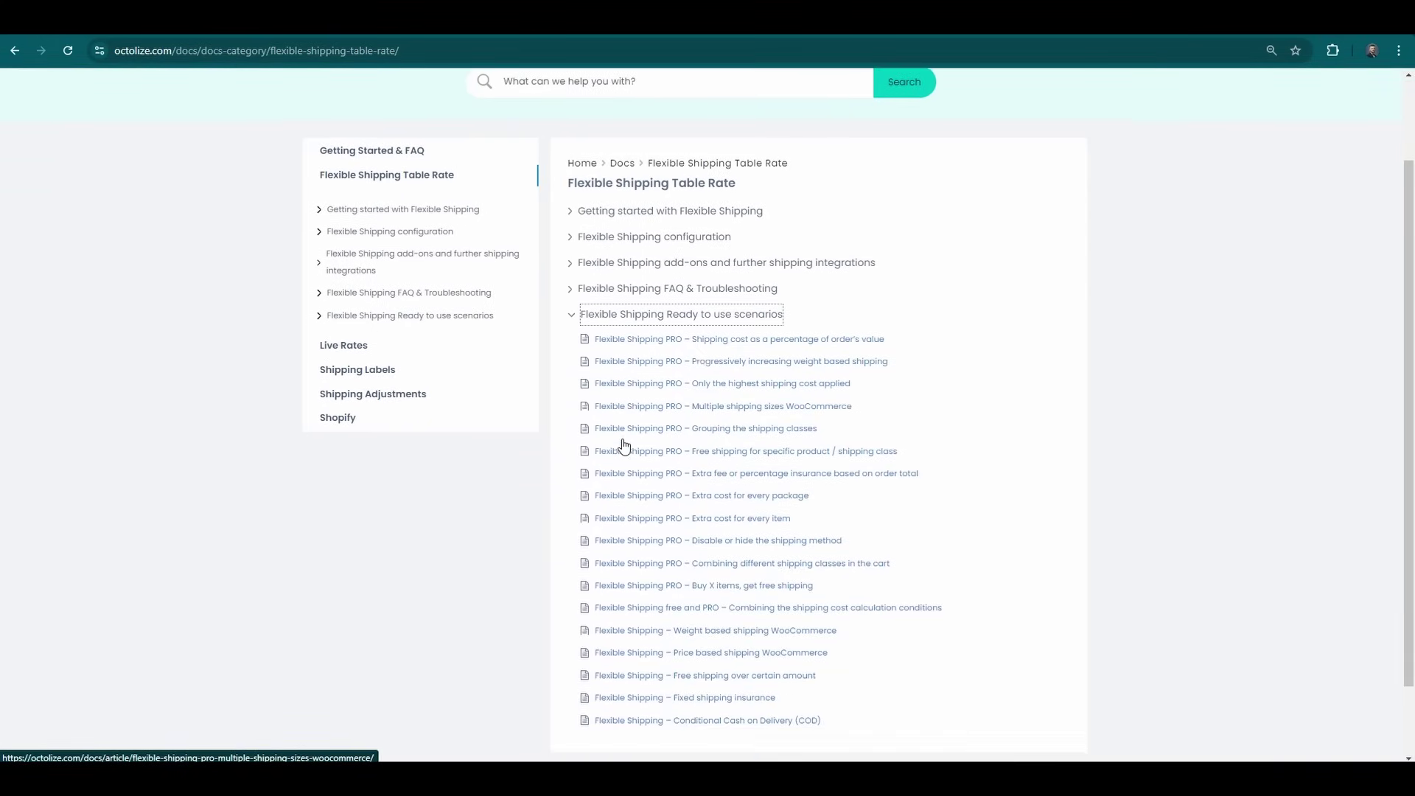
scroll(624, 446, "down", 1)
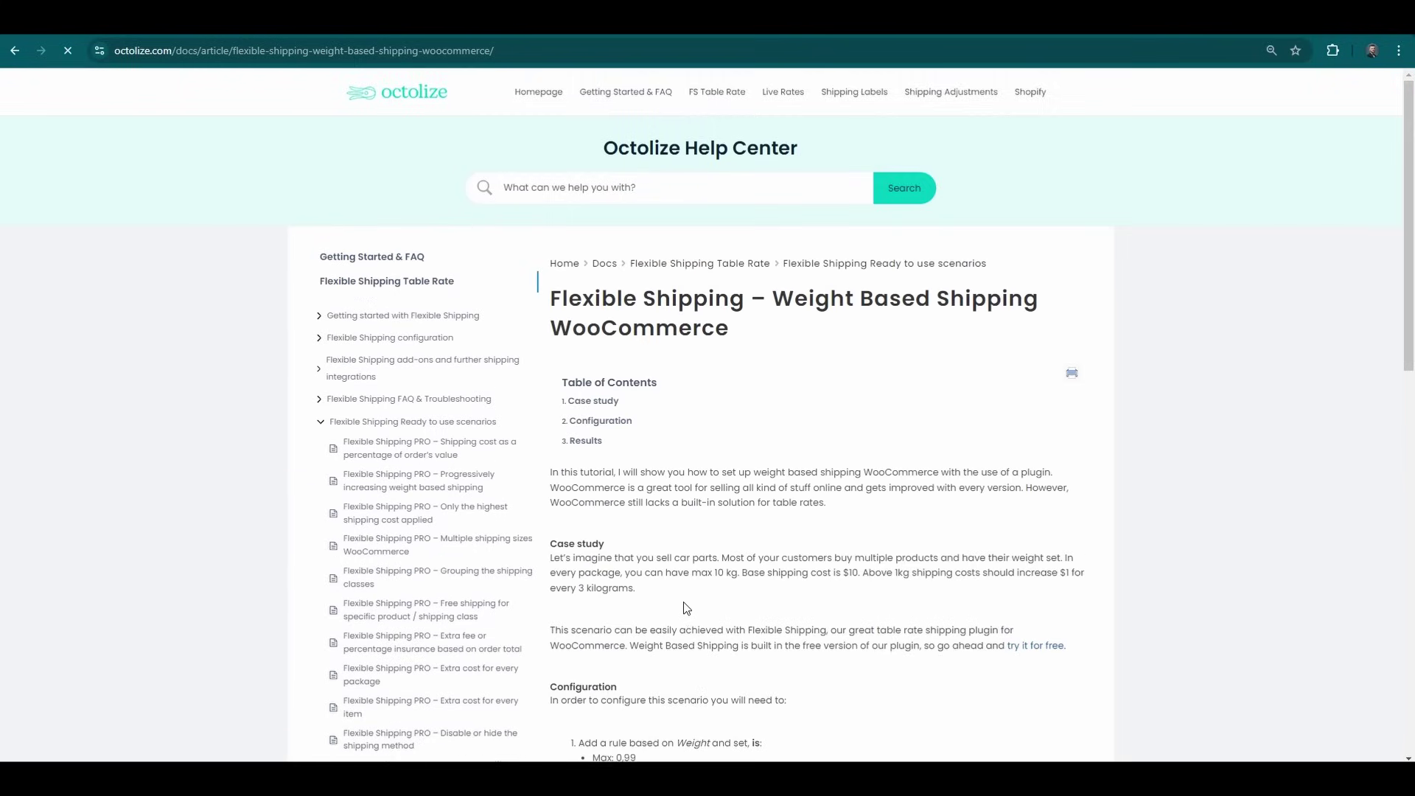
scroll(684, 608, "down", 2)
scroll(683, 607, "down", 3)
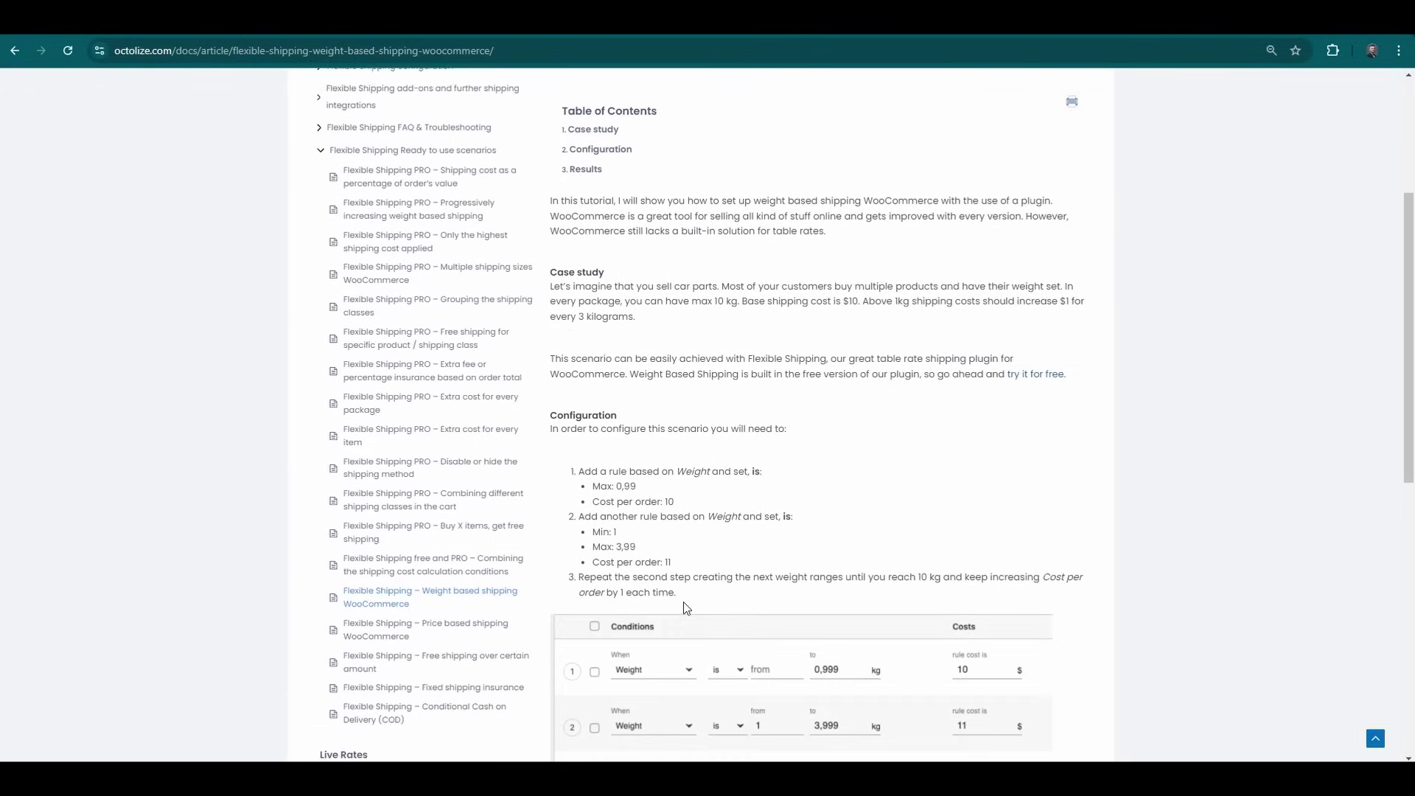
scroll(684, 608, "down", 3)
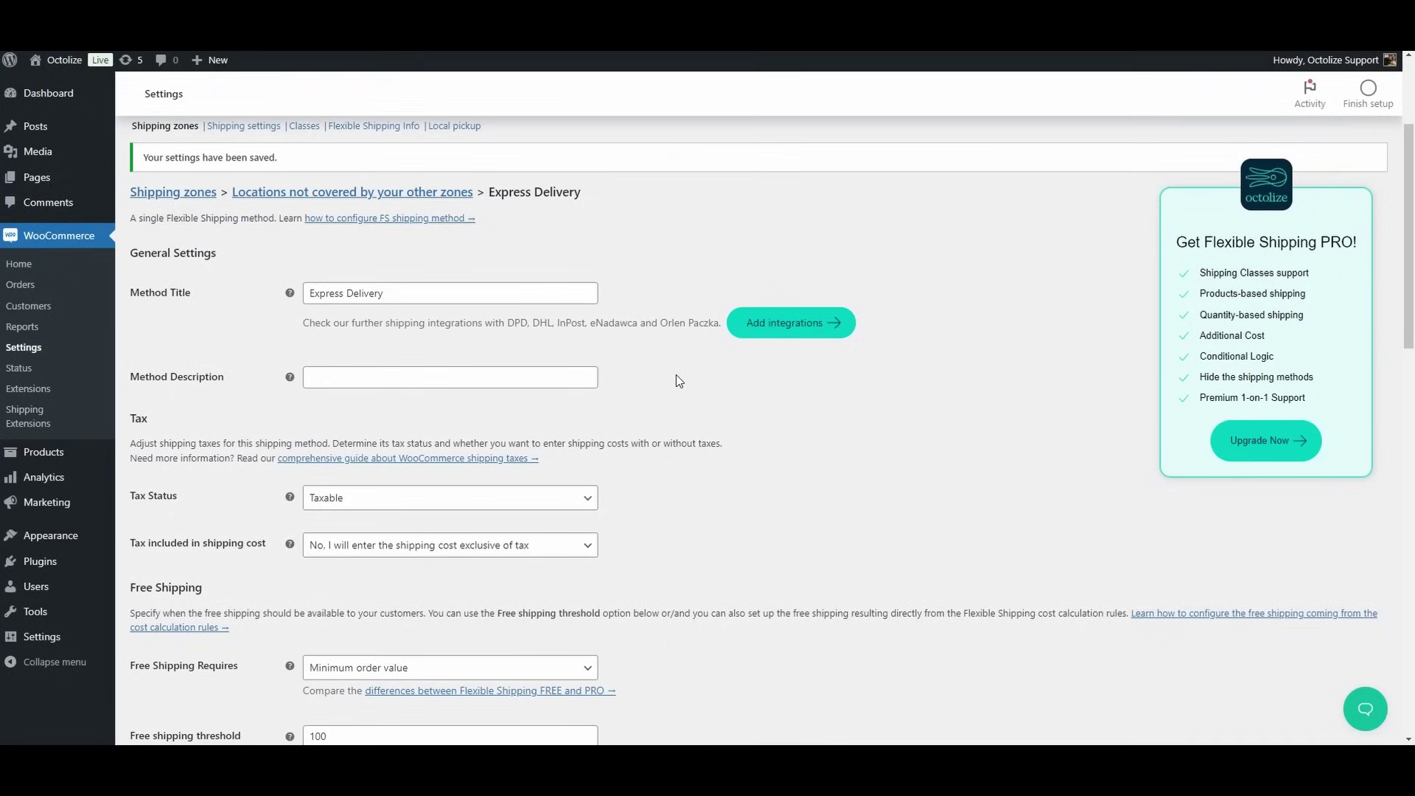
Scroll the Express Delivery settings to Advanced Options, with debug mode on and the Price 0–5 rule costing 5.
scroll(677, 379, "down", 3)
scroll(676, 375, "down", 5)
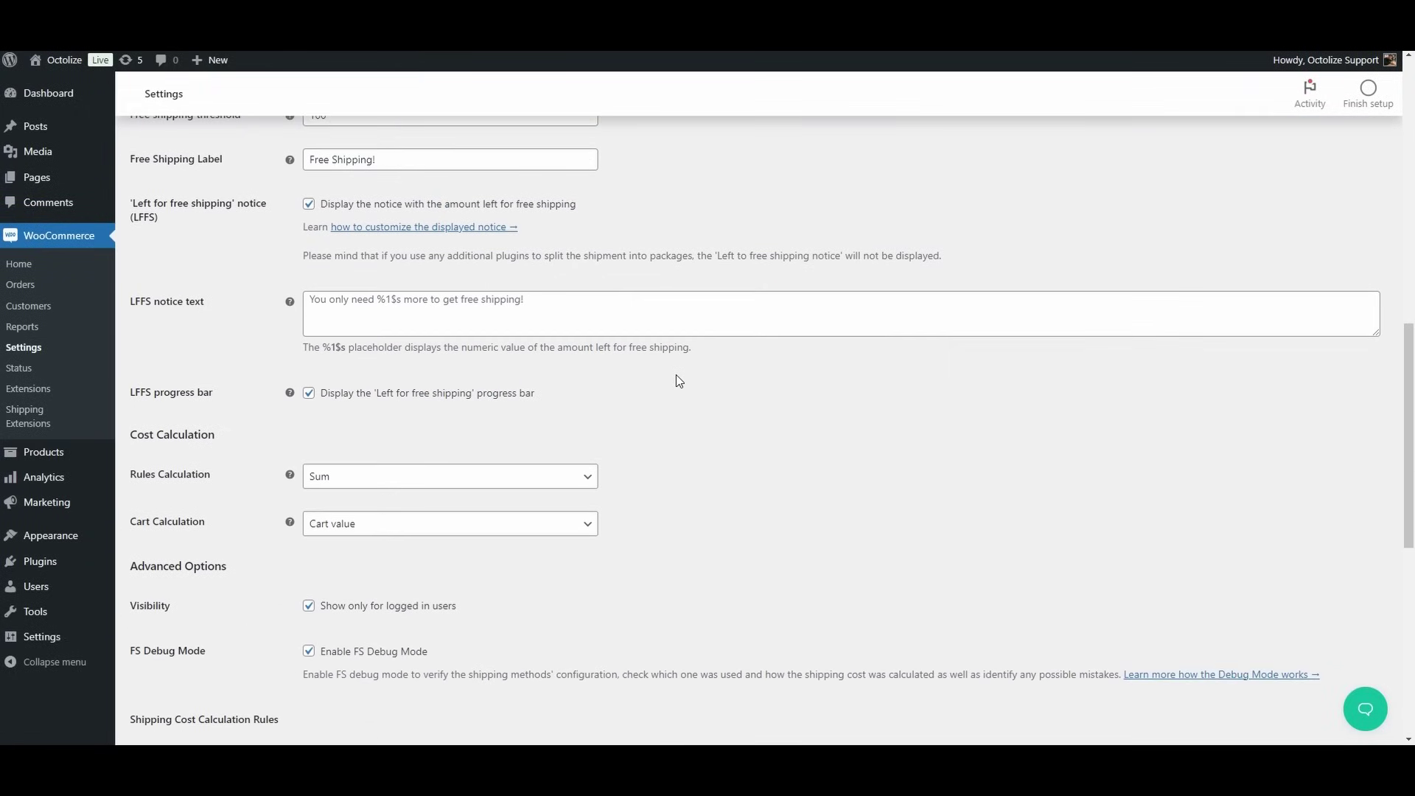
scroll(675, 379, "down", 3)
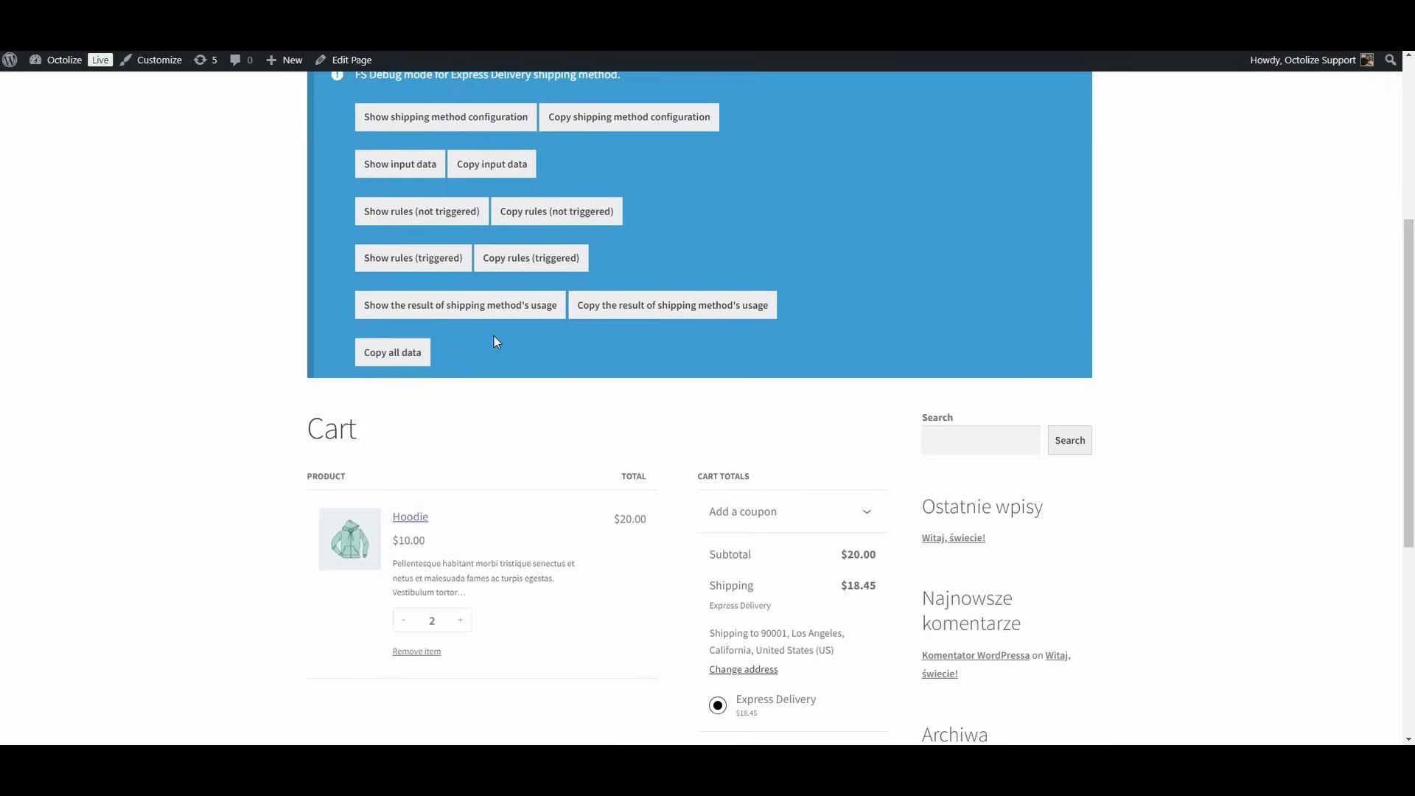
Review the cart's FS Debug panel and totals: Express Delivery $18.45 on two Hoodies.
scroll(493, 341, "down", 2)
scroll(494, 341, "down", 3)
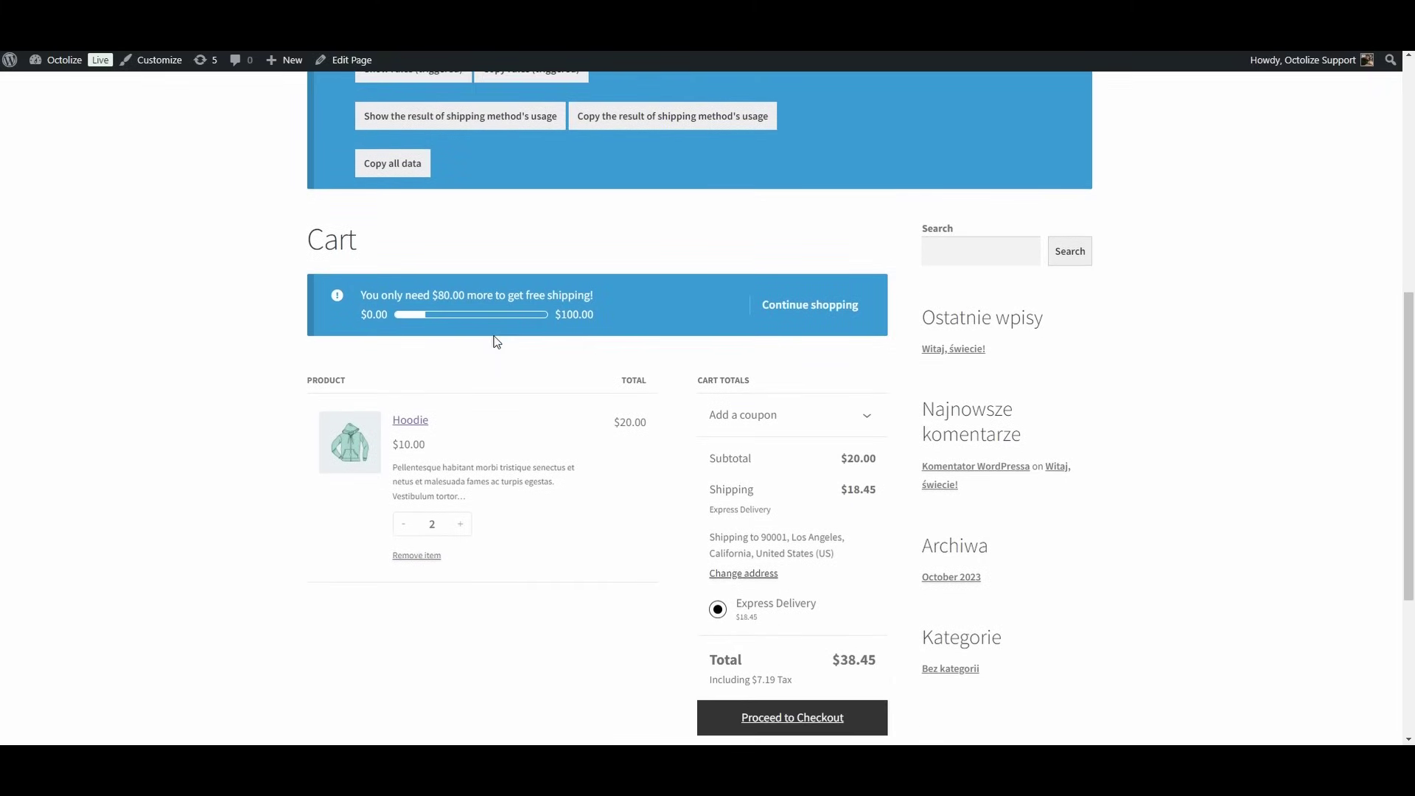
scroll(493, 341, "up", 4)
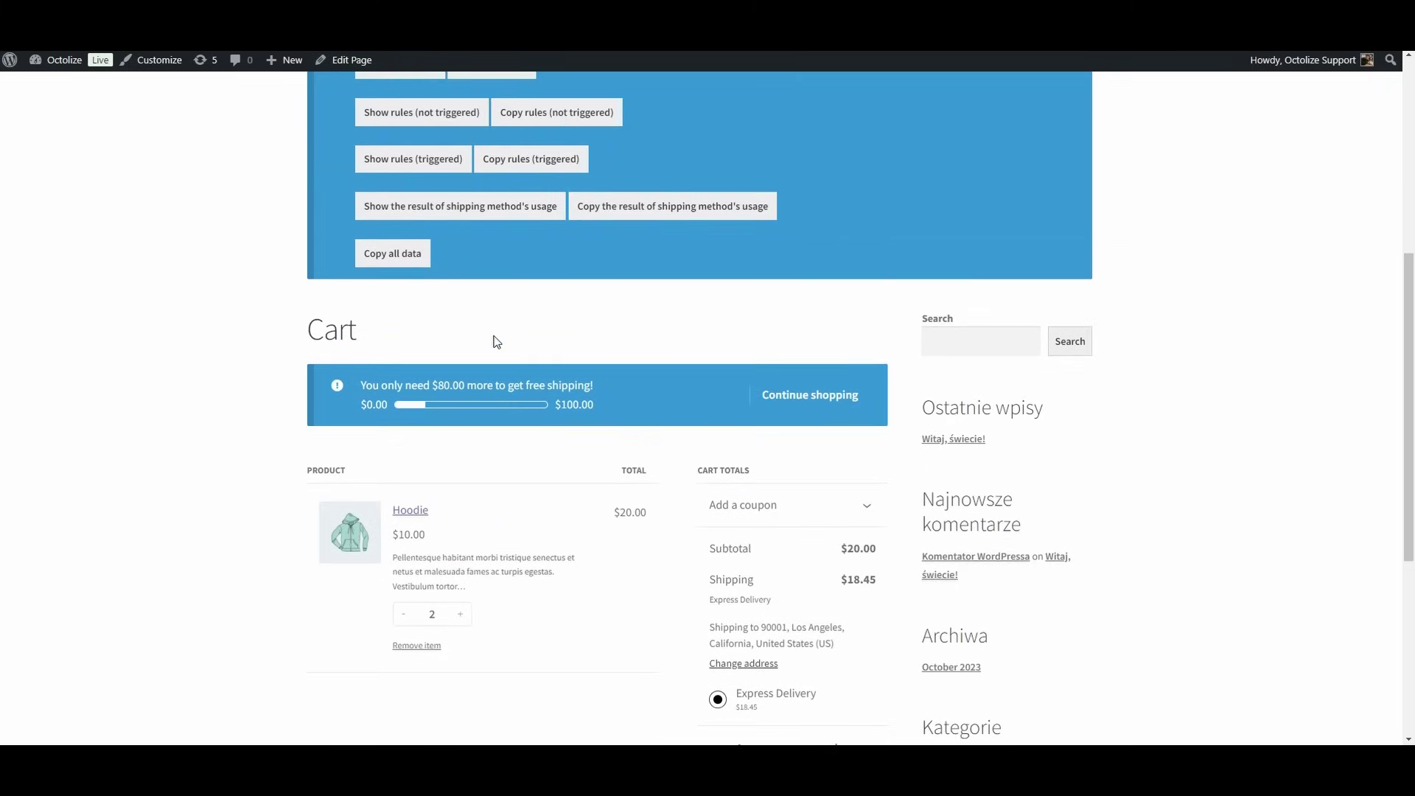
scroll(495, 341, "up", 2)
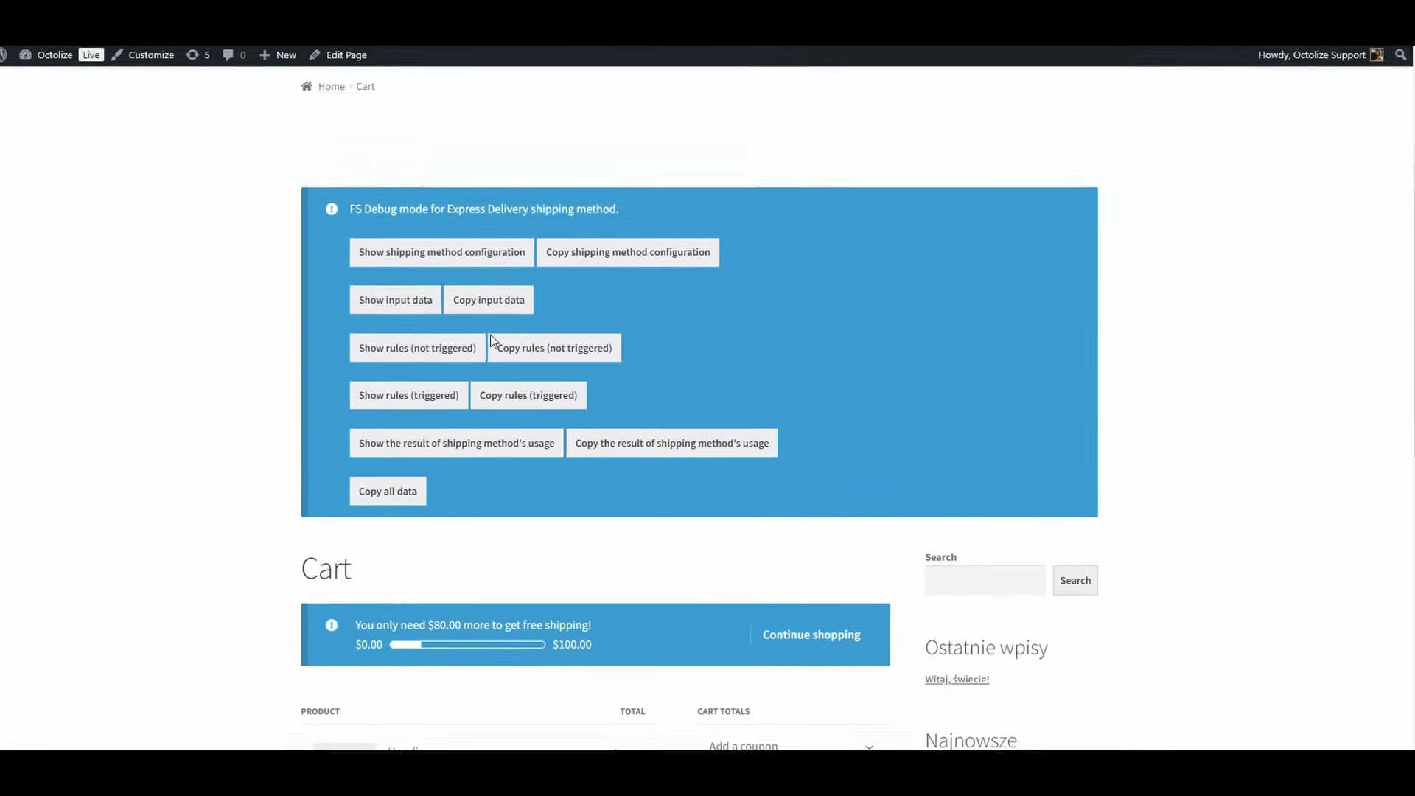
Expand the debug panel's shipping method configuration, input data and not-triggered rules sections.
scroll(494, 339, "up", 1)
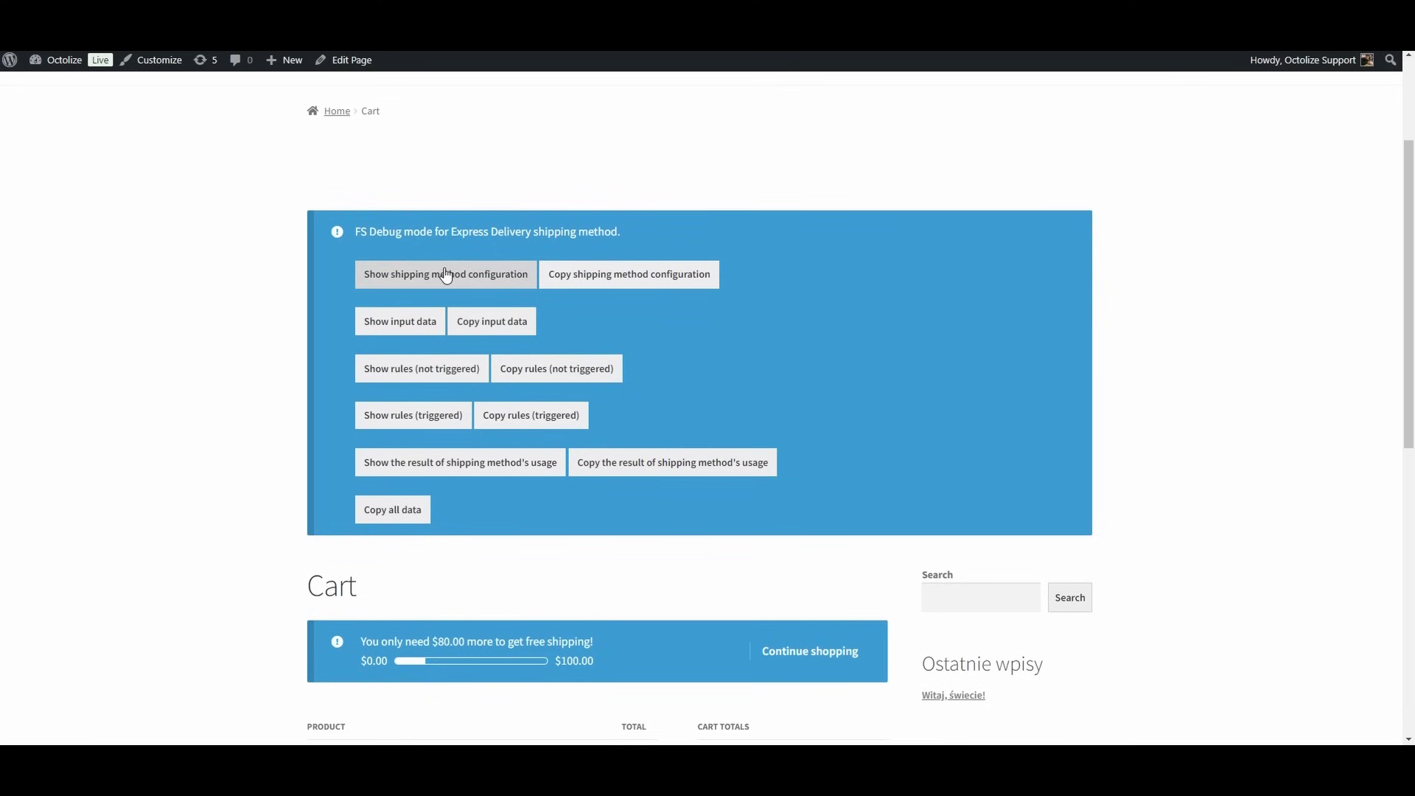
left_click(446, 275)
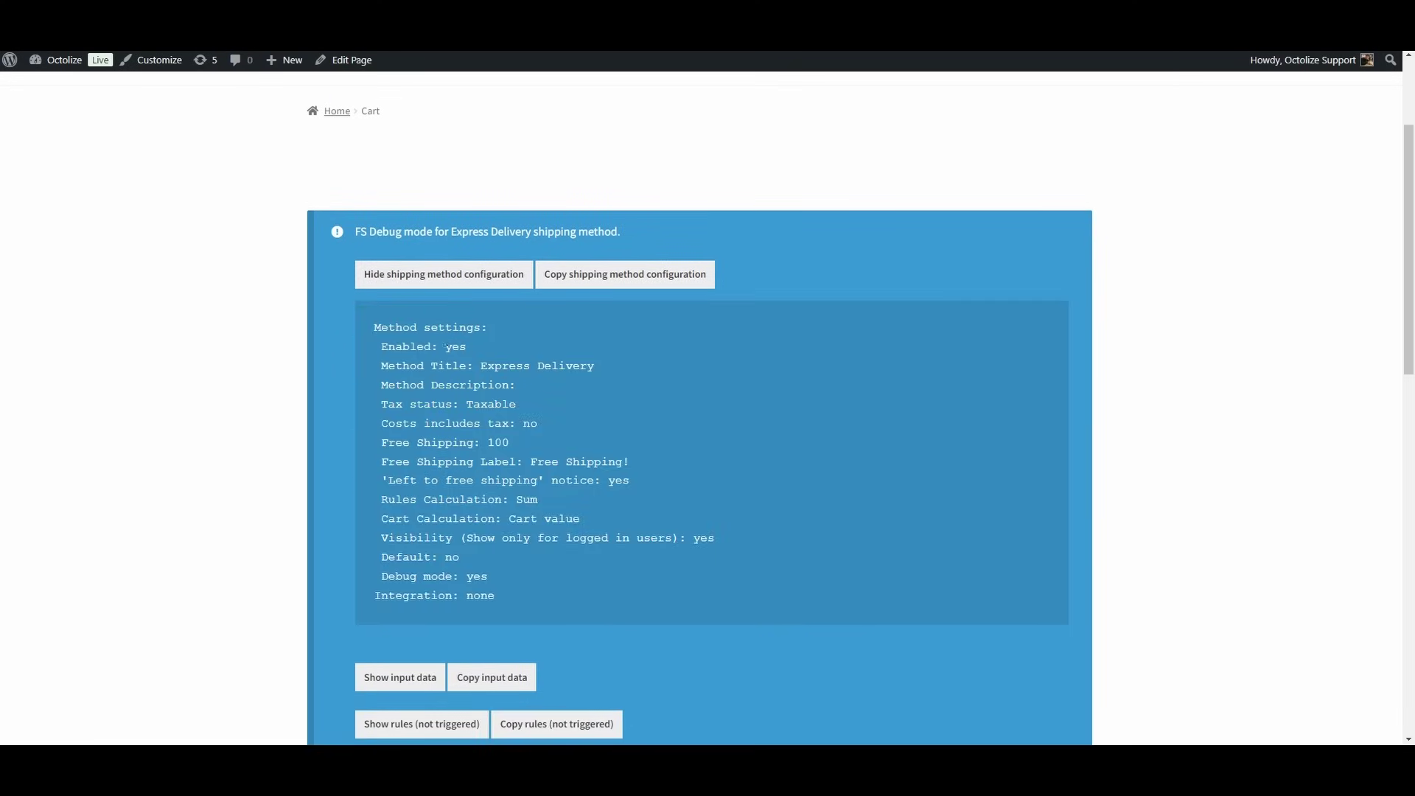
scroll(414, 411, "down", 4)
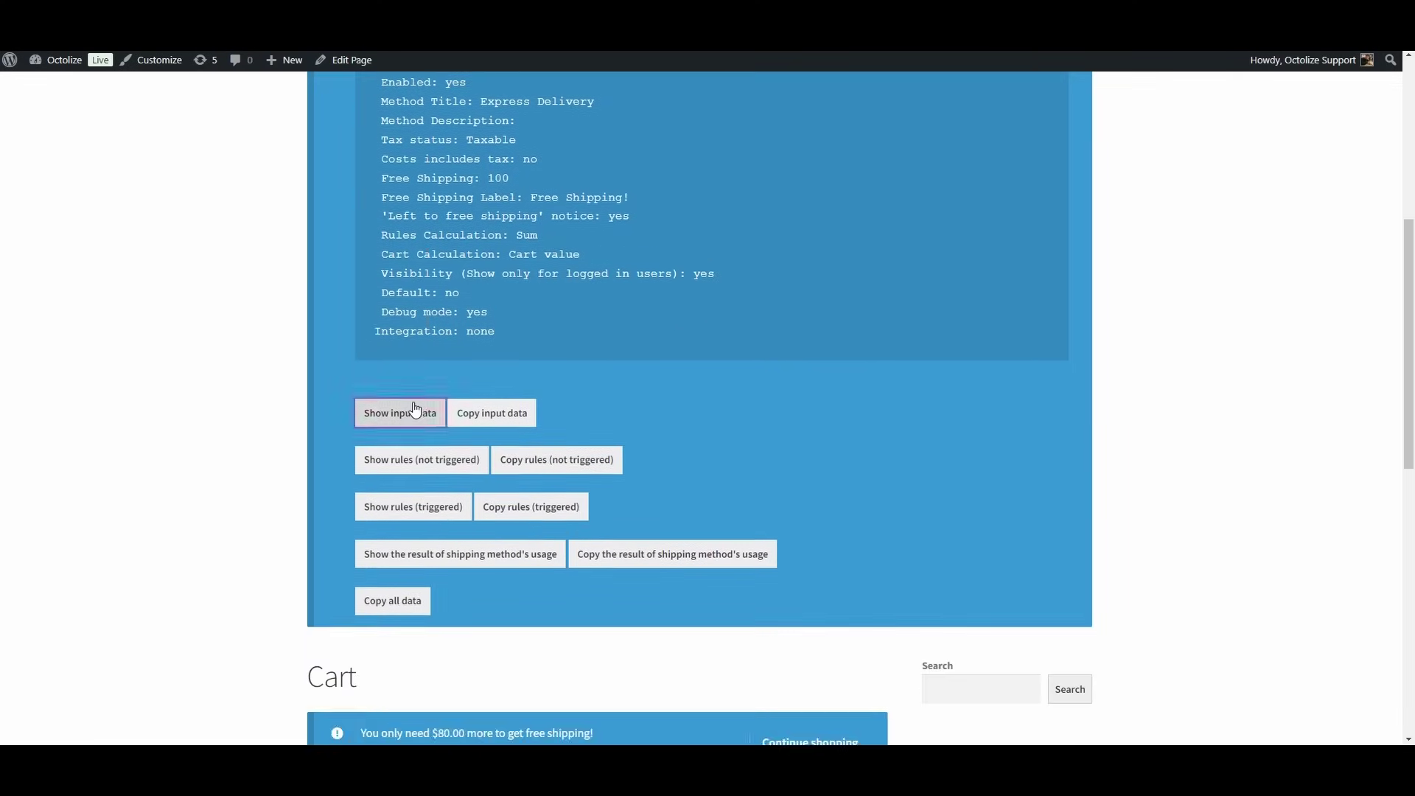
left_click(414, 411)
scroll(414, 405, "down", 3)
left_click(414, 445)
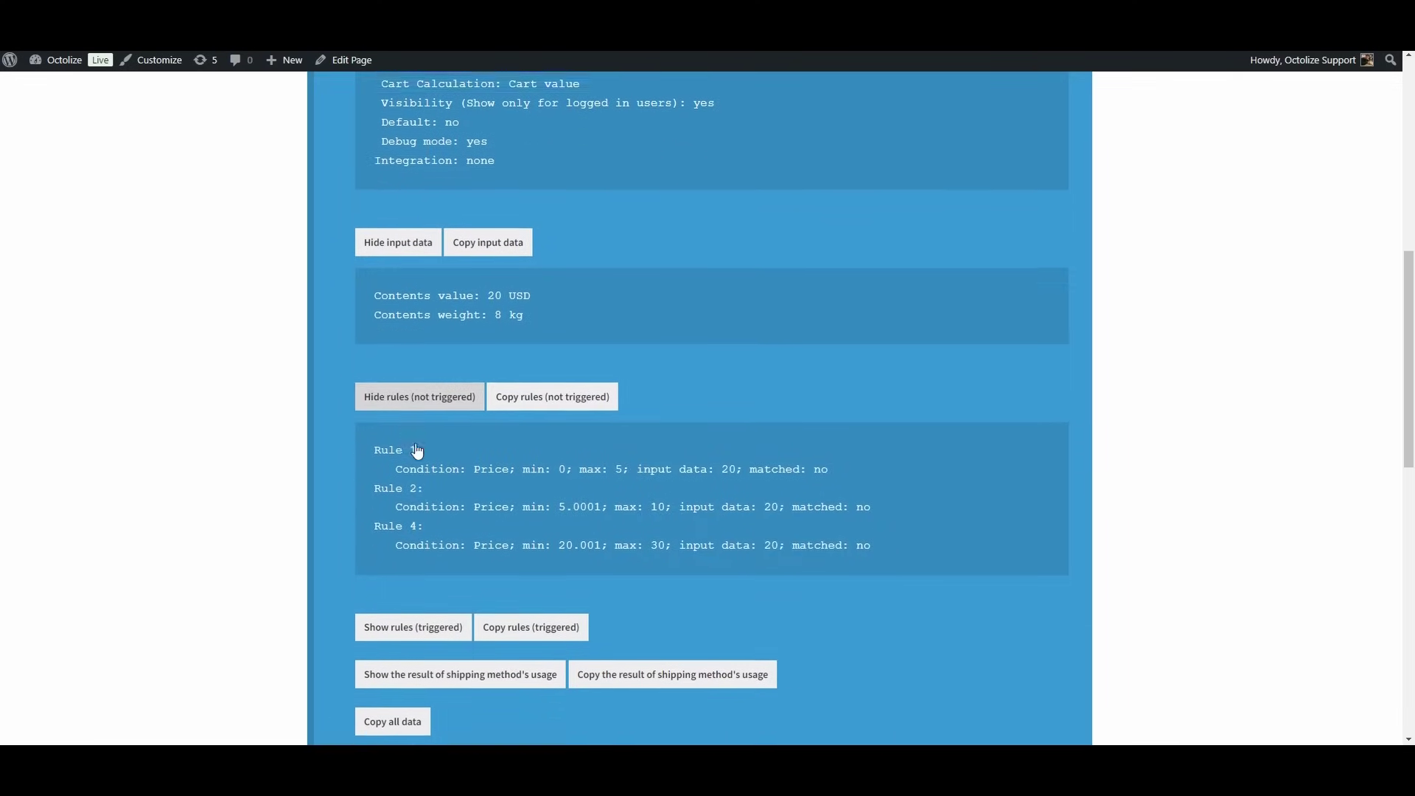
Reveal the triggered rule and the calculated 15 USD shipping result.
scroll(420, 530, "down", 1)
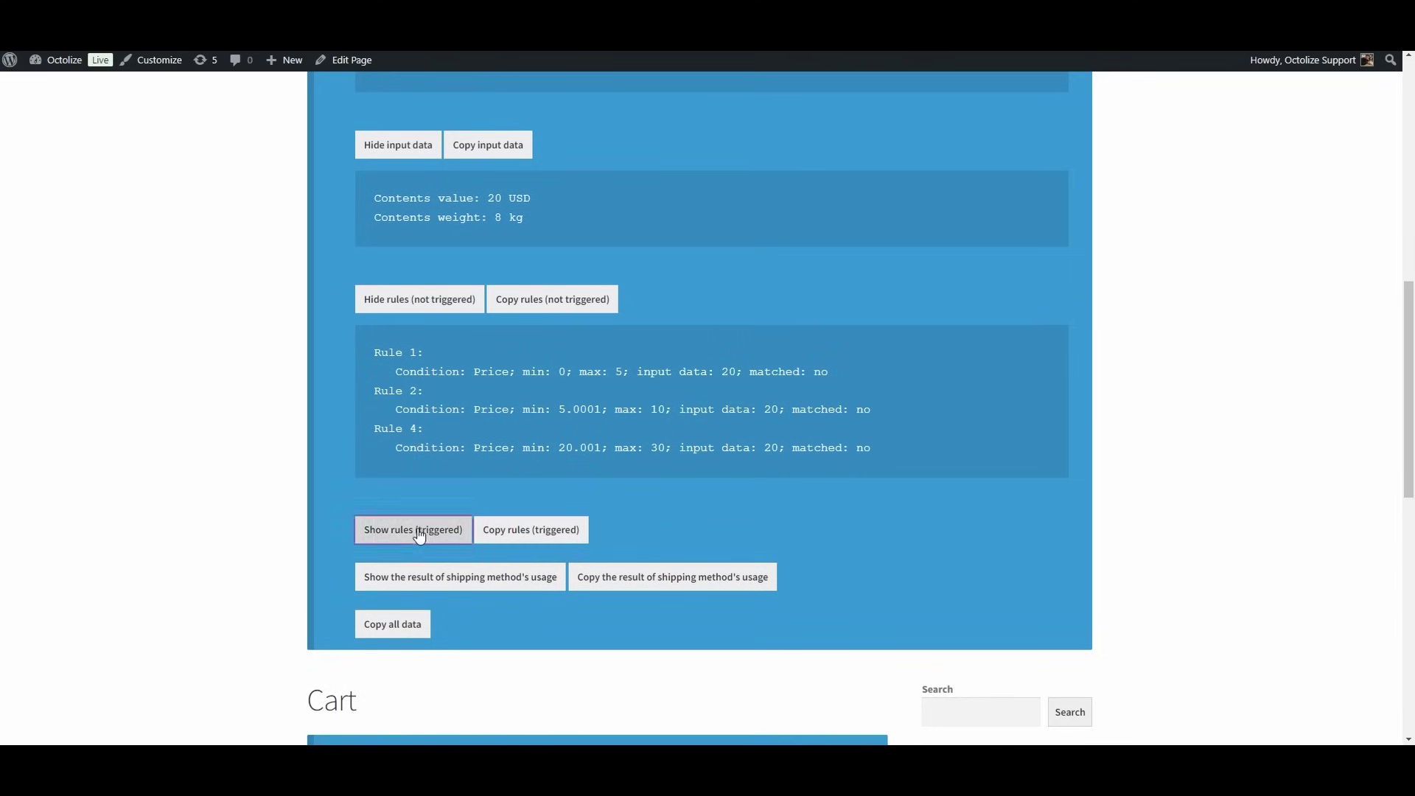
left_click(420, 529)
scroll(420, 531, "down", 2)
scroll(420, 534, "down", 1)
left_click(435, 622)
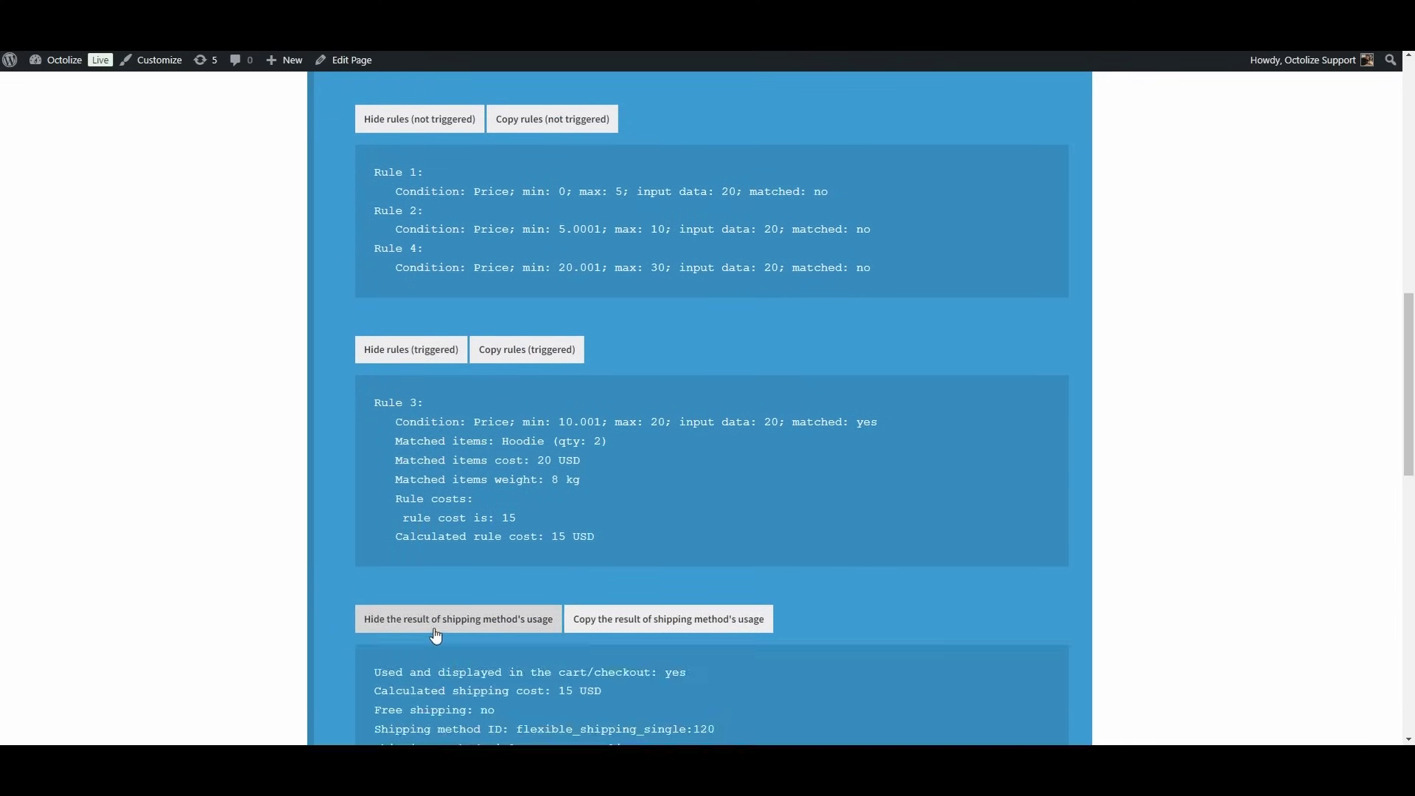
scroll(436, 623, "down", 1)
scroll(435, 626, "down", 1)
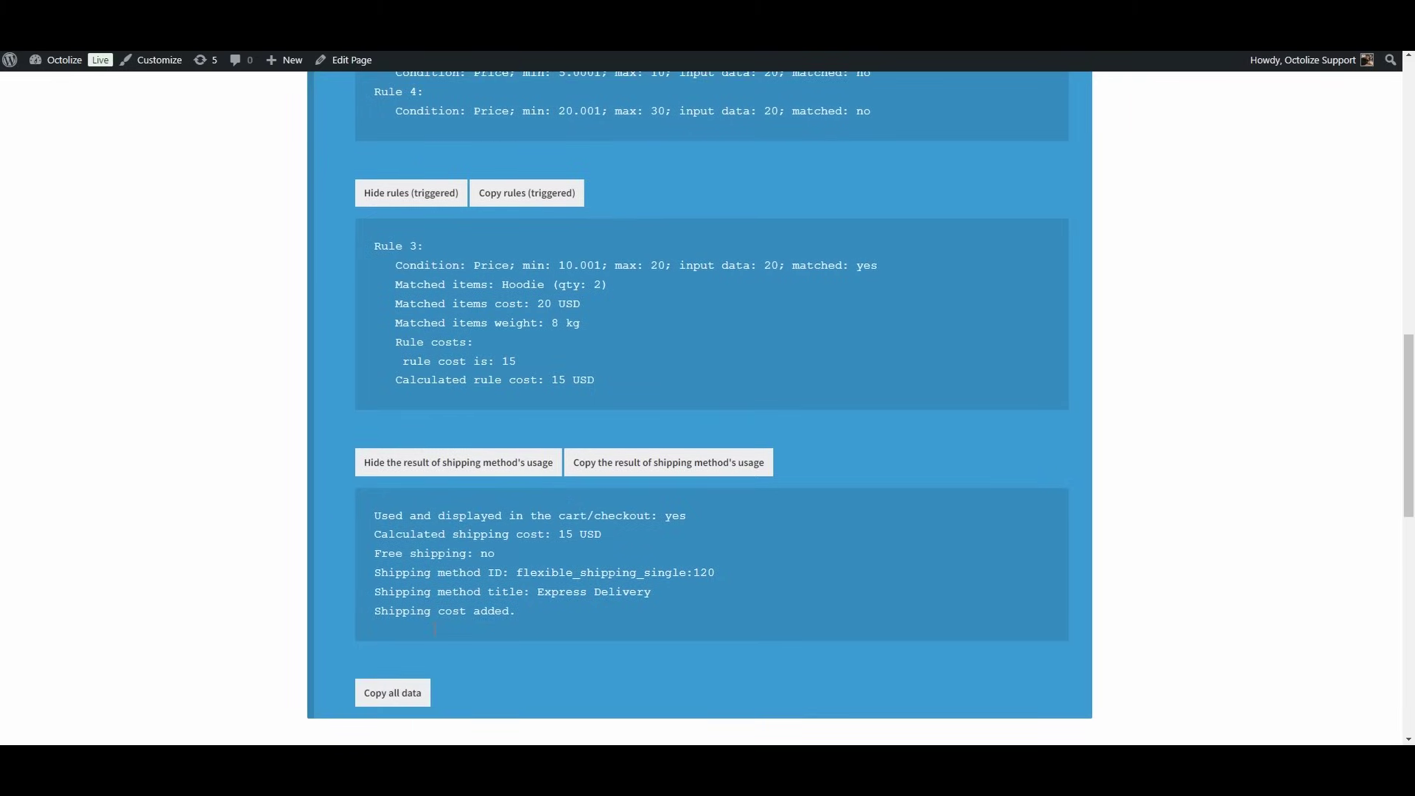
scroll(431, 632, "down", 1)
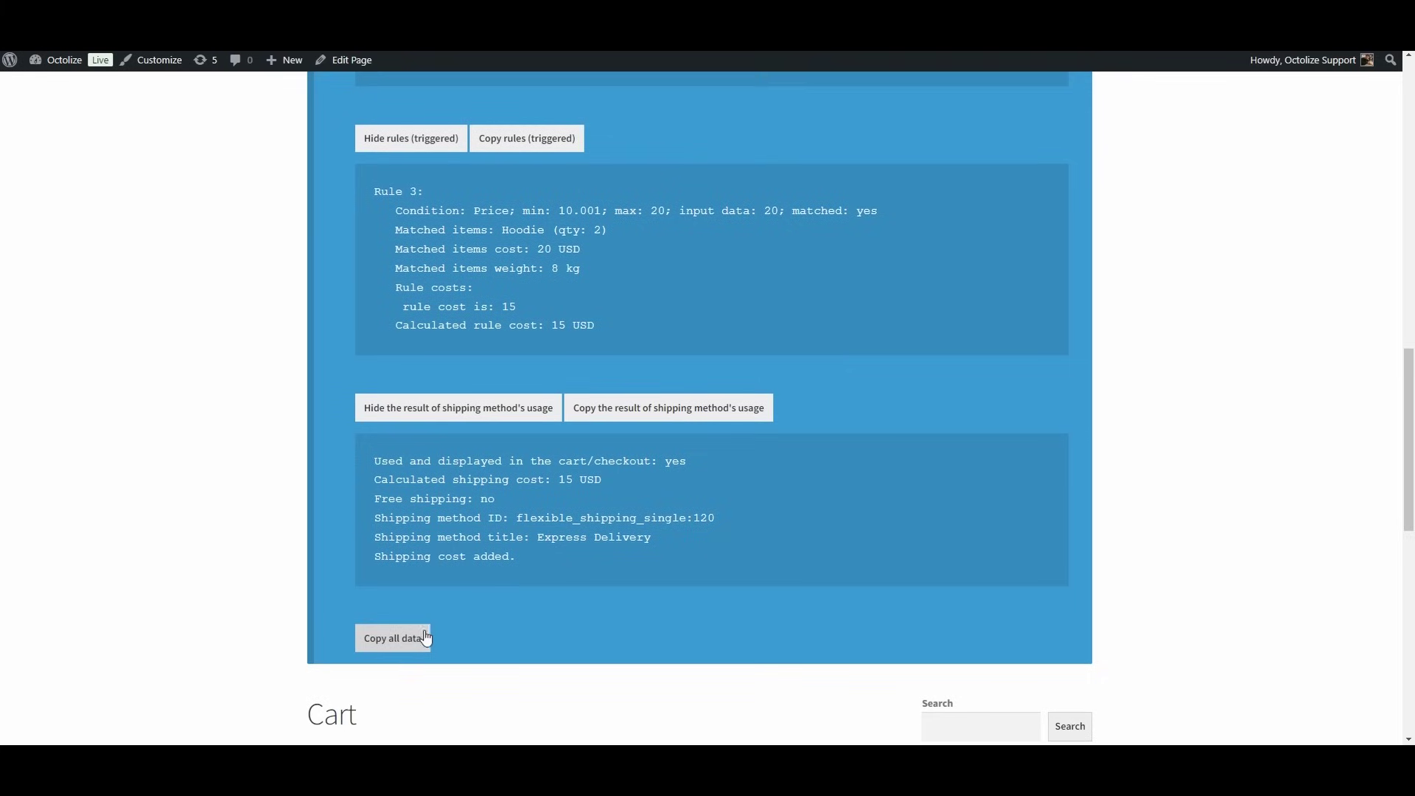
mouse_move(9, 60)
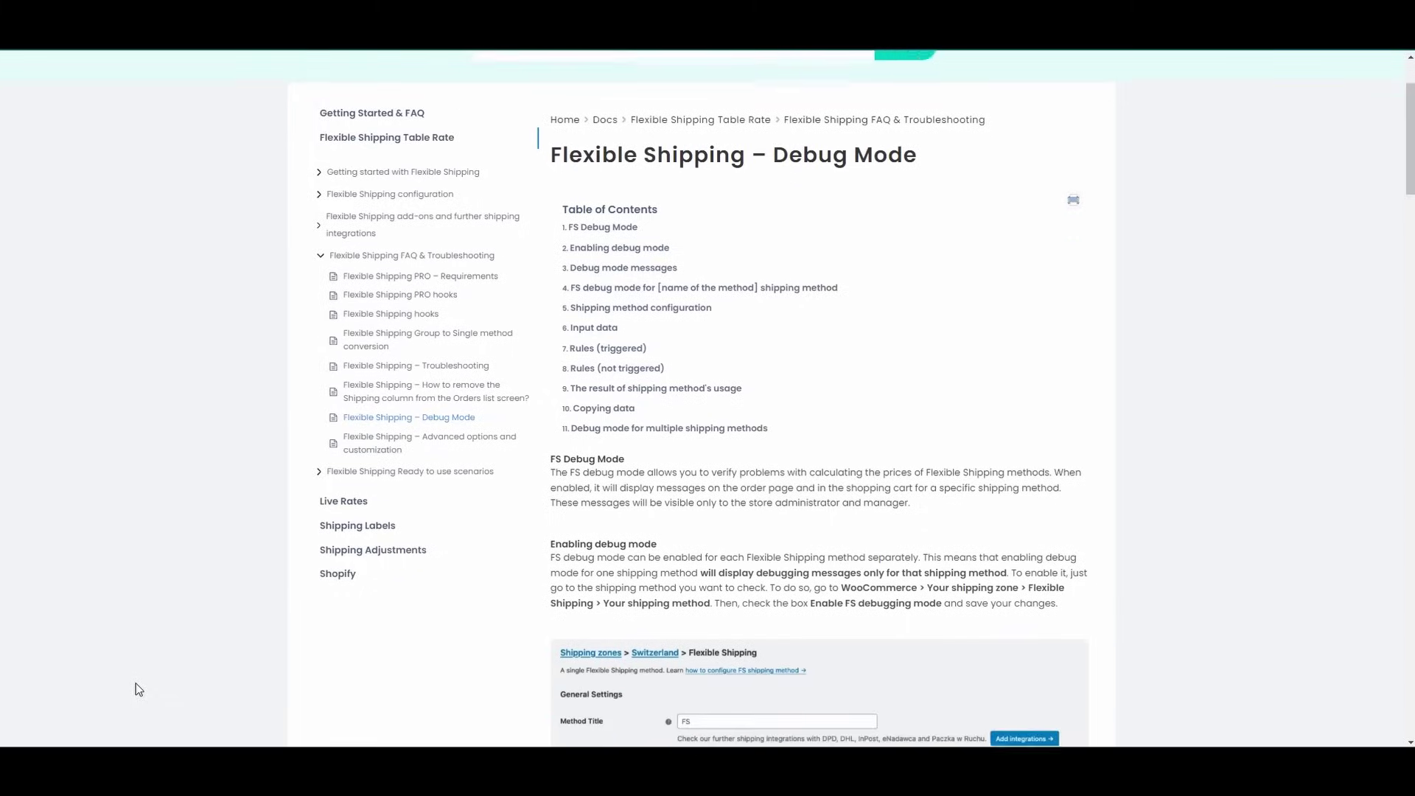
Scroll the Debug Mode article down to its Shipping method configuration and Input data sections.
scroll(136, 684, "down", 3)
scroll(135, 683, "down", 7)
scroll(136, 684, "down", 8)
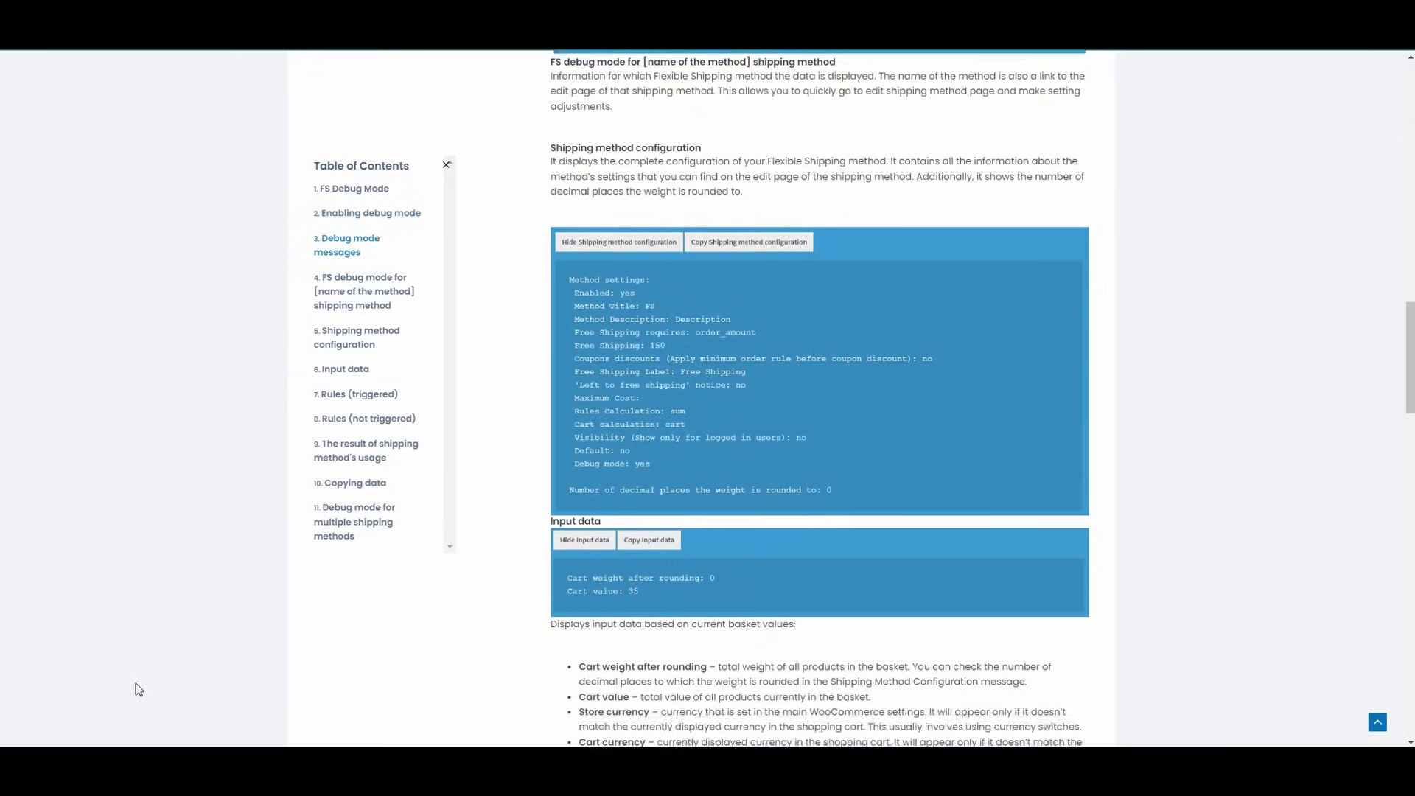